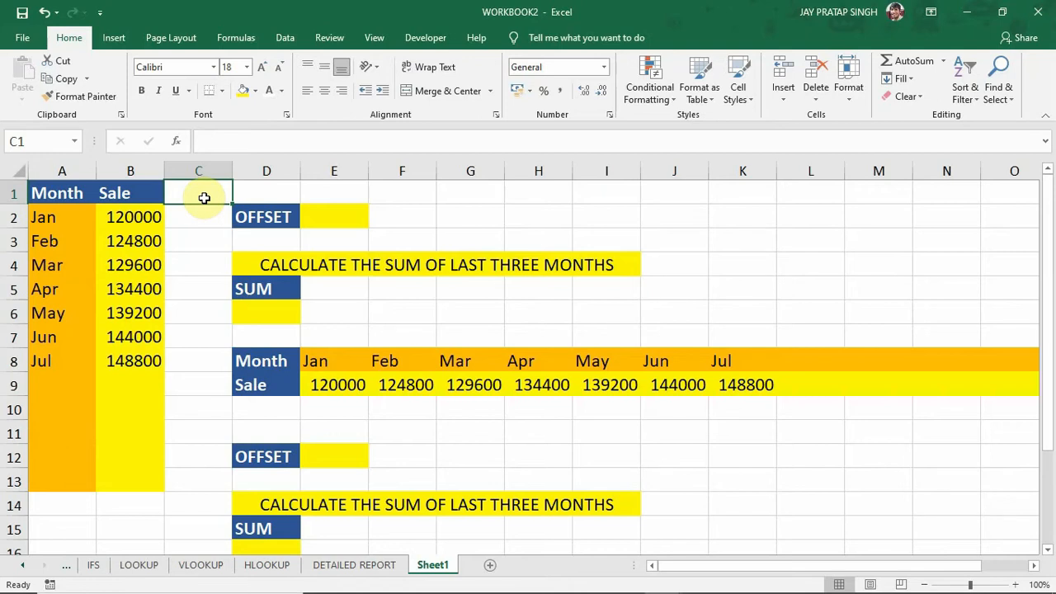
left_click(144, 192)
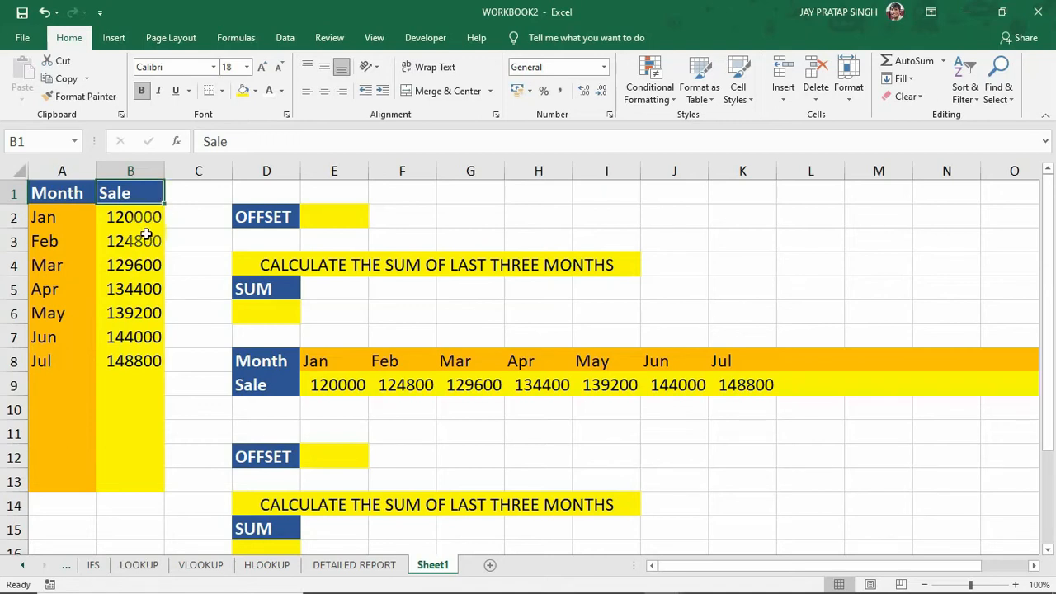
left_click(87, 196)
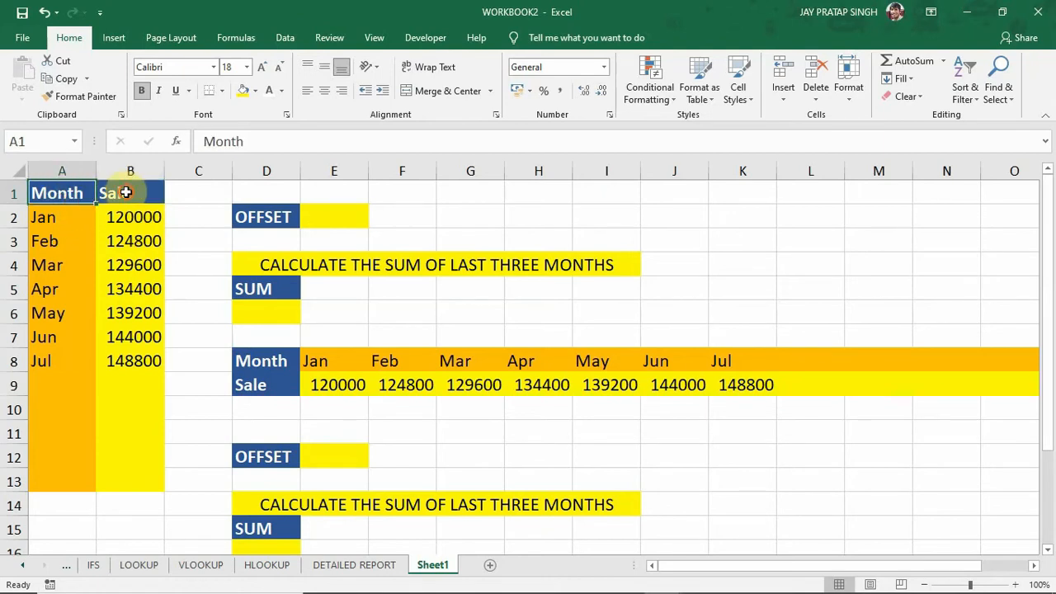
left_click(128, 191)
left_click(135, 217)
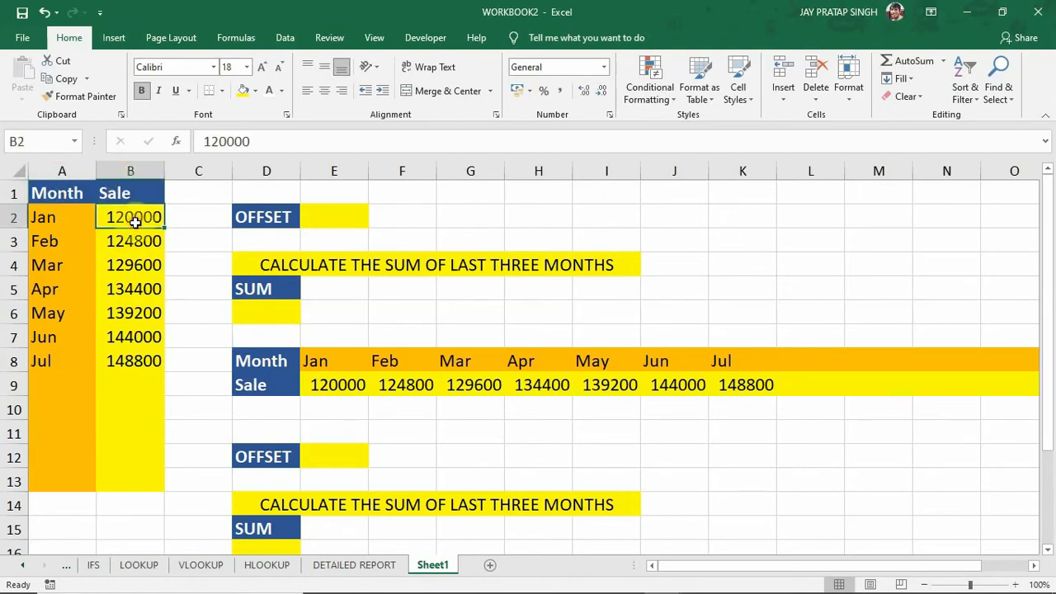
Enter the formula =OFFSET(B1,1,0) in cell E2, using the Sale header as the reference.
left_click(334, 217)
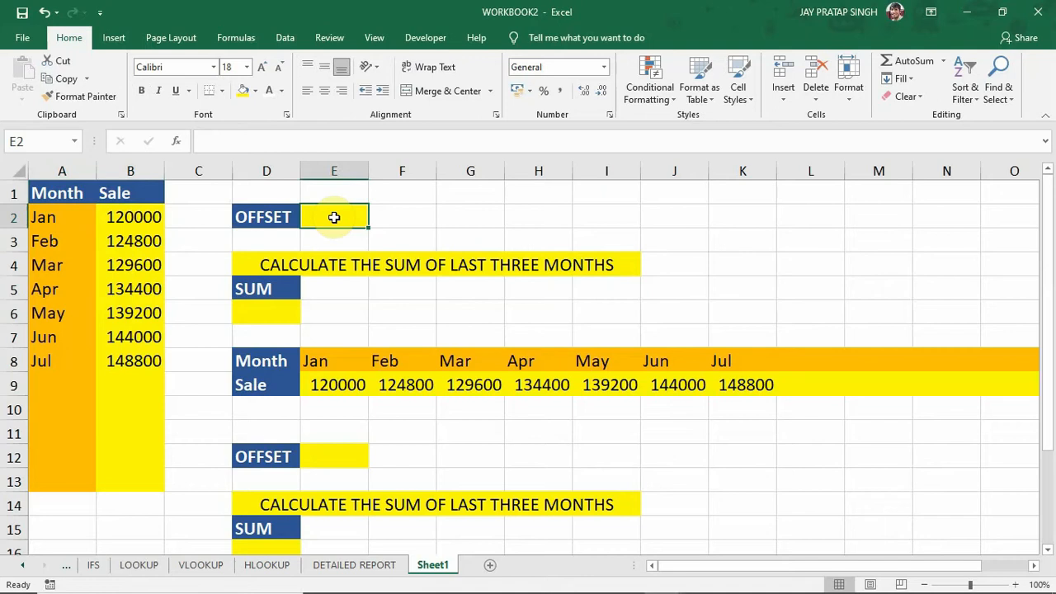
type("=")
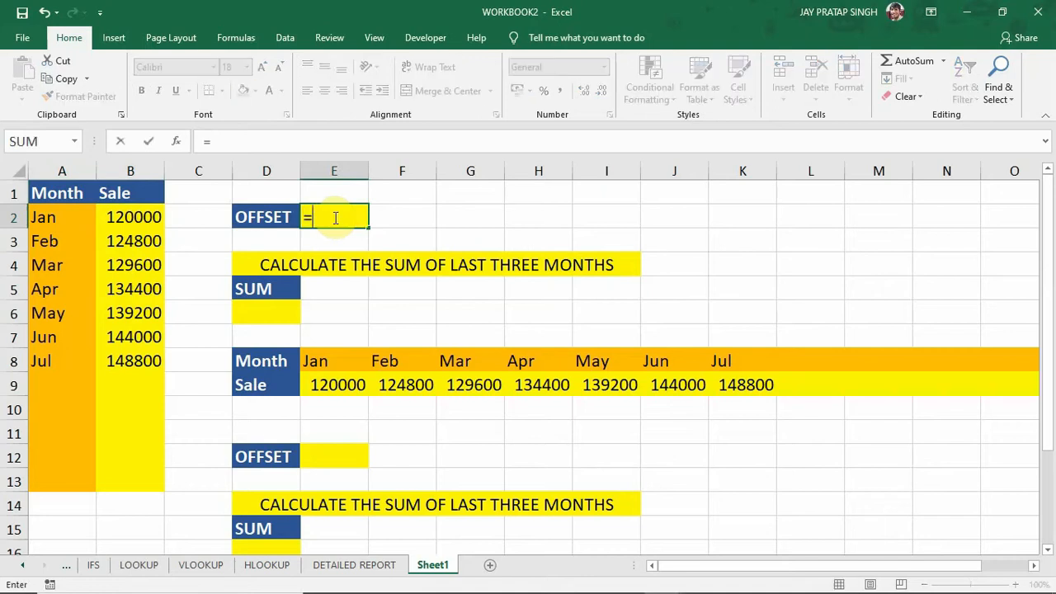
type("OFFSET")
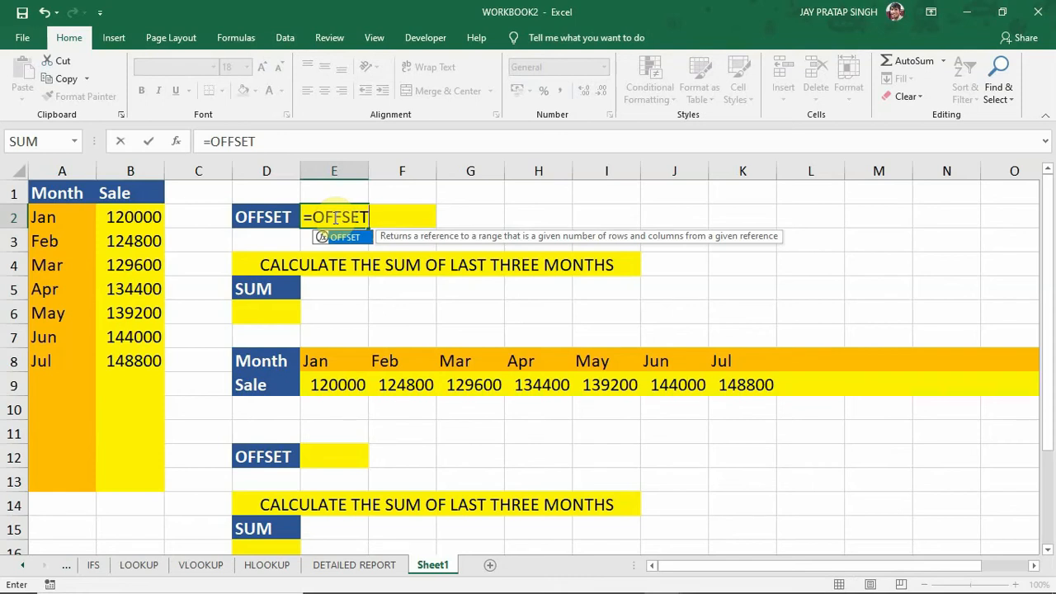
type("(")
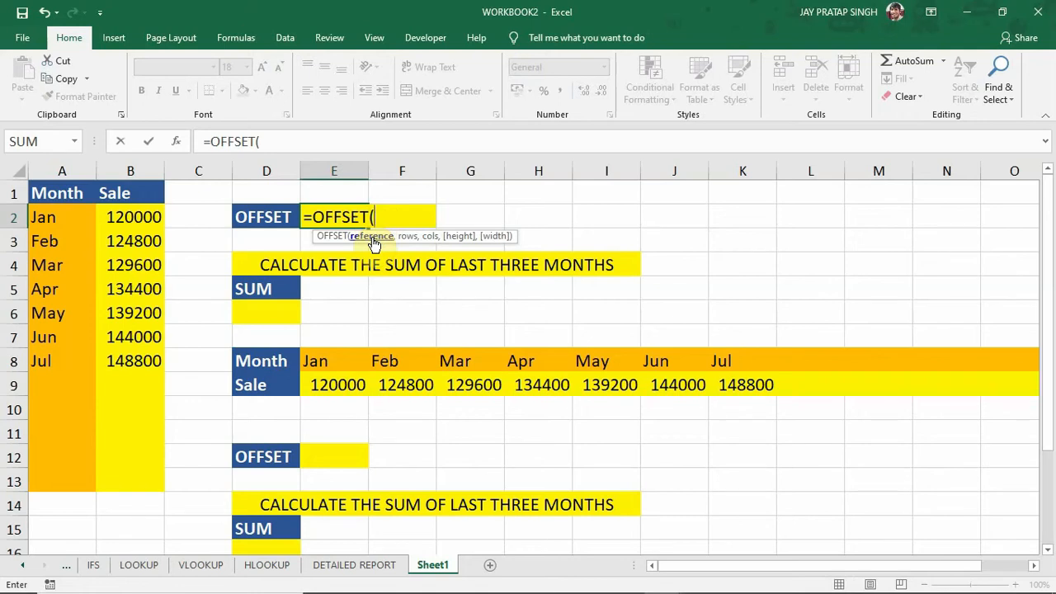
left_click(146, 195)
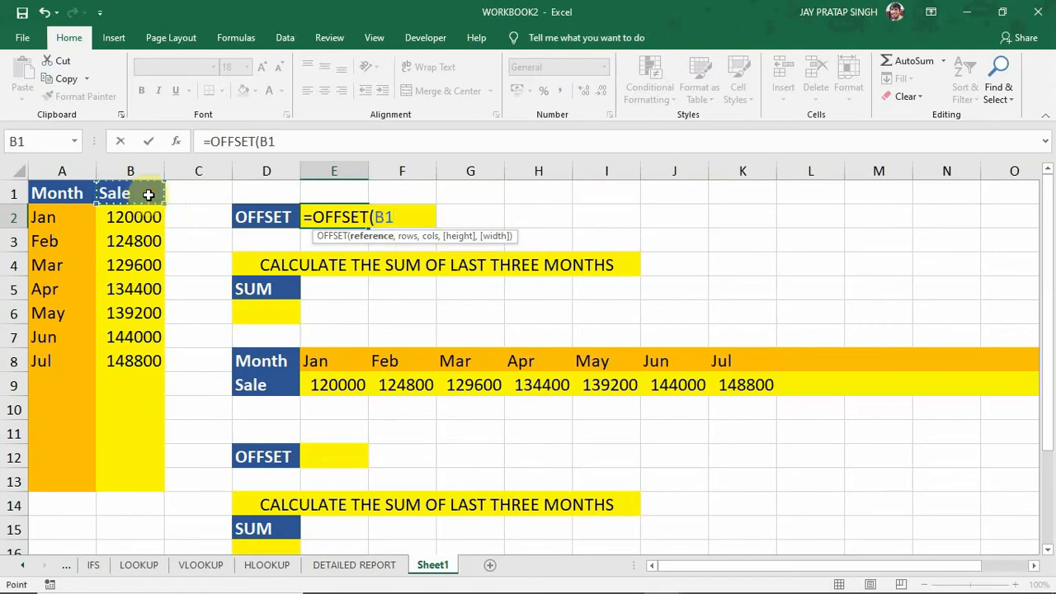
type(",")
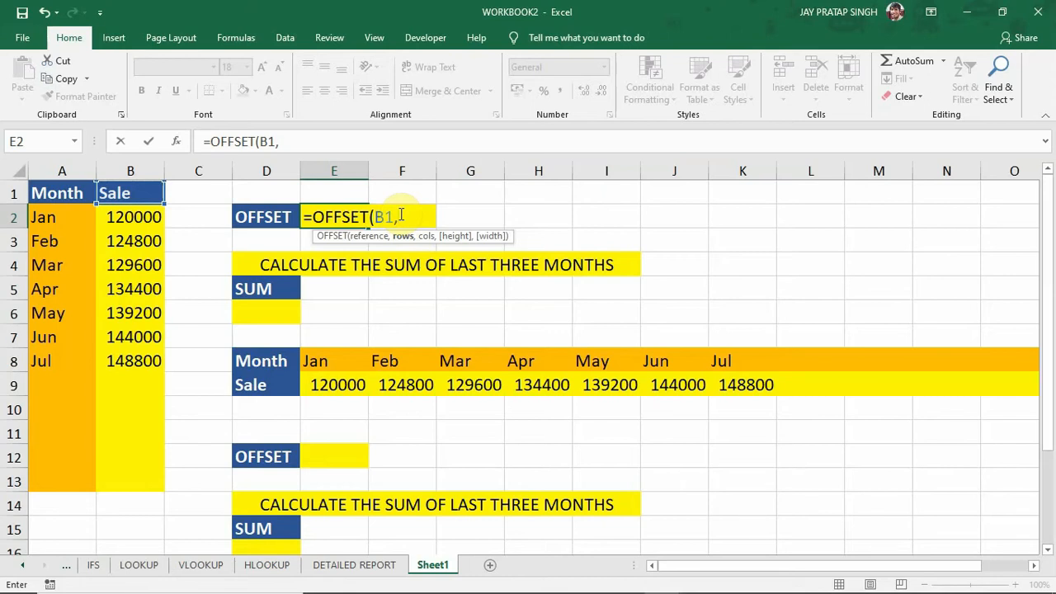
type("1,")
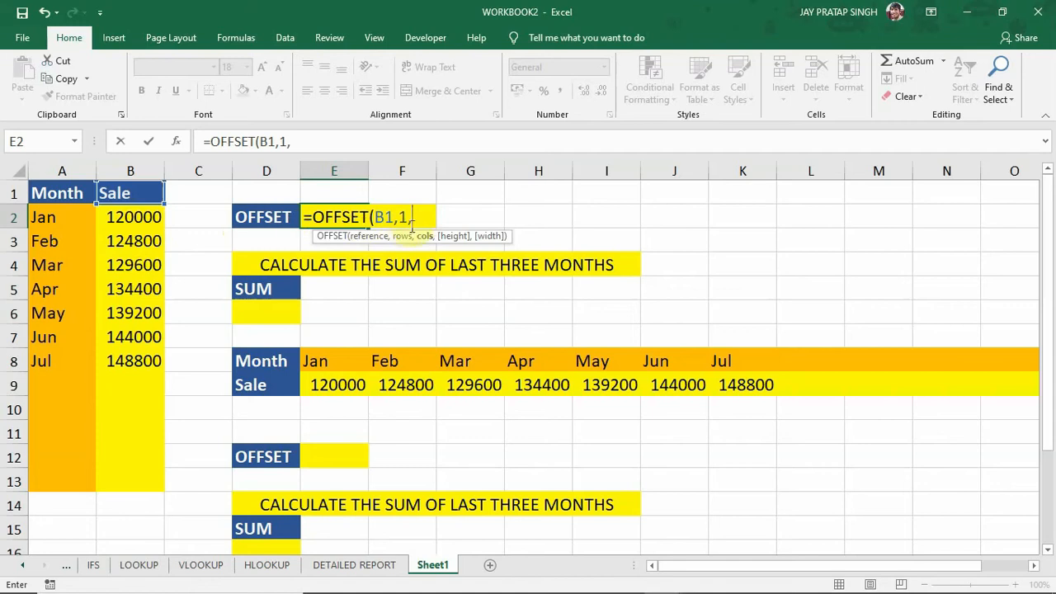
type("0")
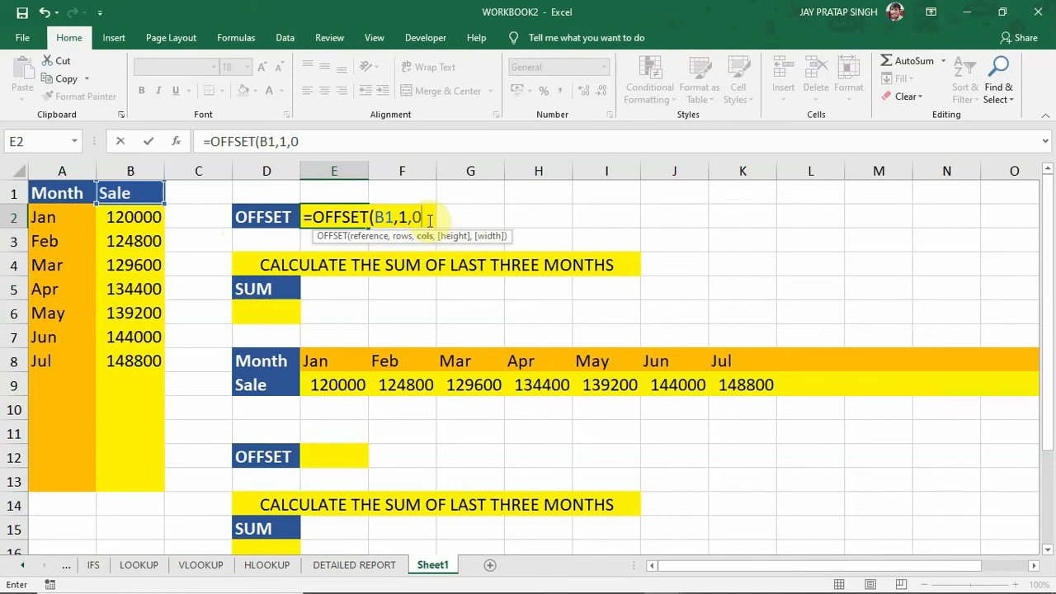
type(")")
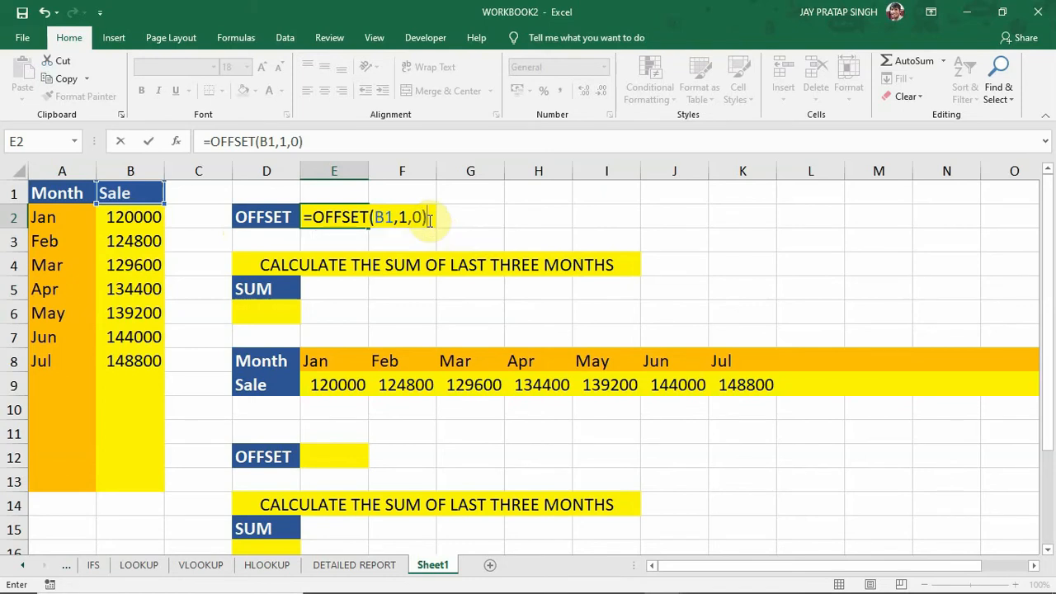
key("Return")
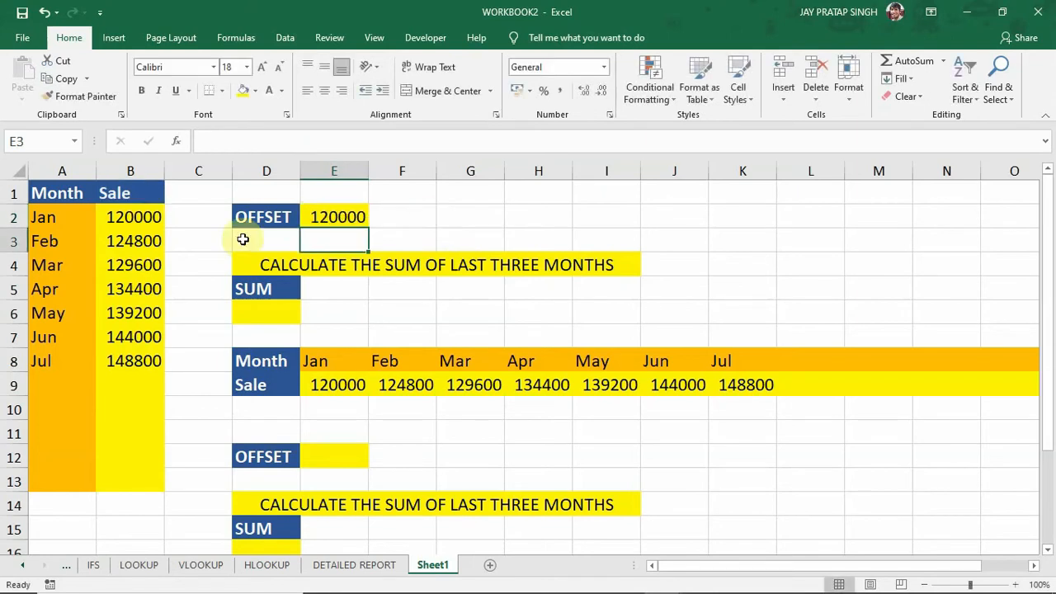
left_click(132, 192)
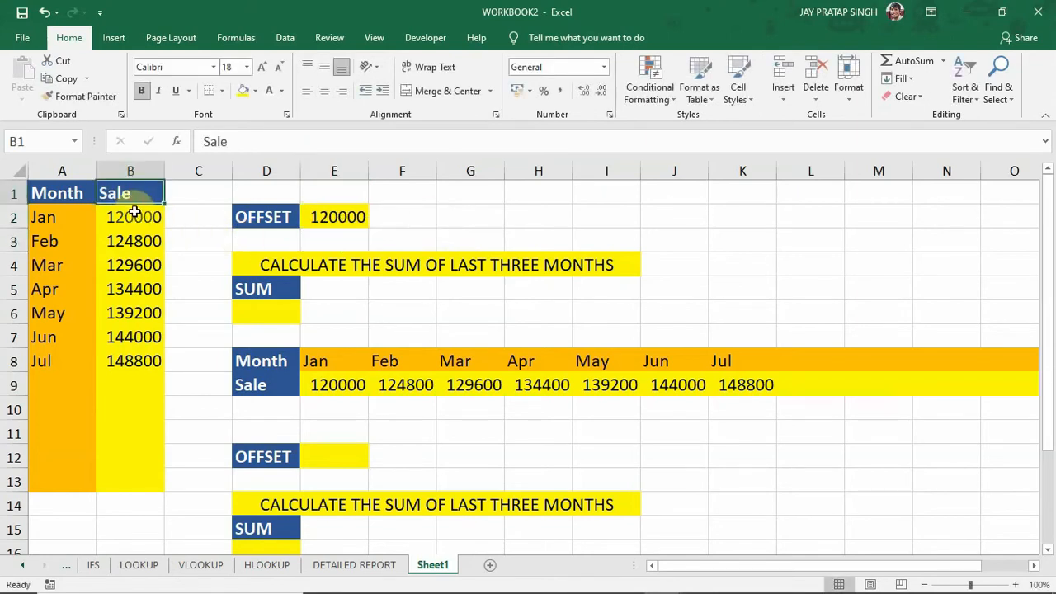
left_click(134, 215)
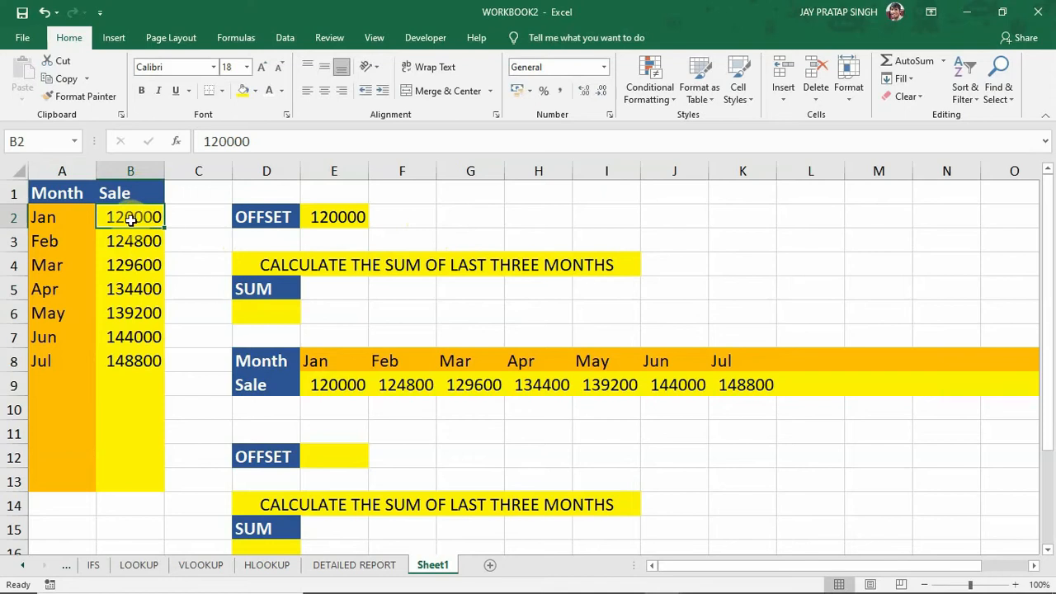
Change the rows argument of the OFFSET formula in E2 to 2 and compare the result with the February sale.
left_click(328, 217)
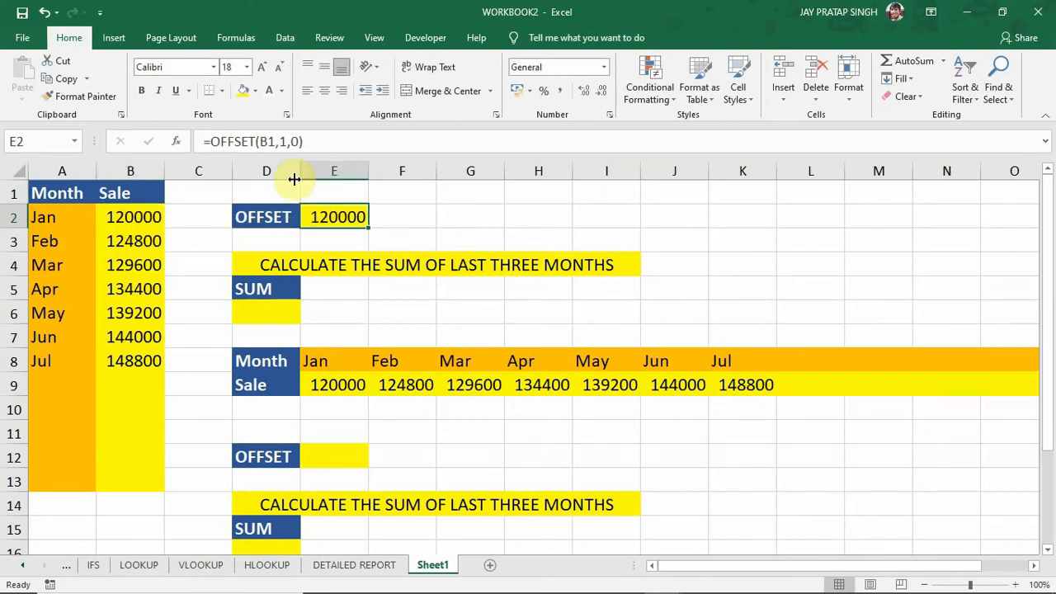
left_click(286, 142)
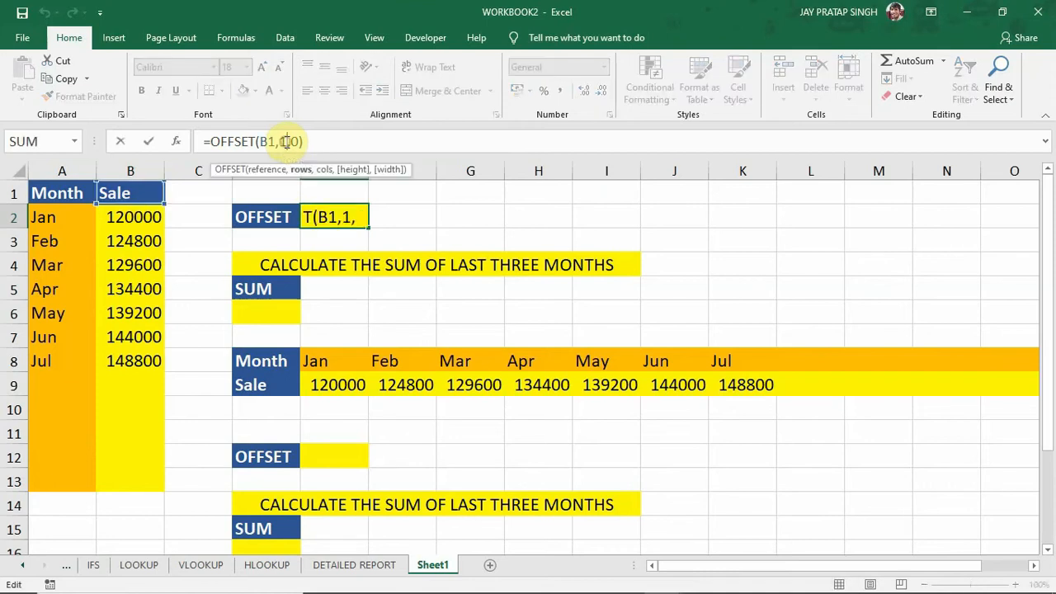
key("BackSpace")
type("2")
key("Return")
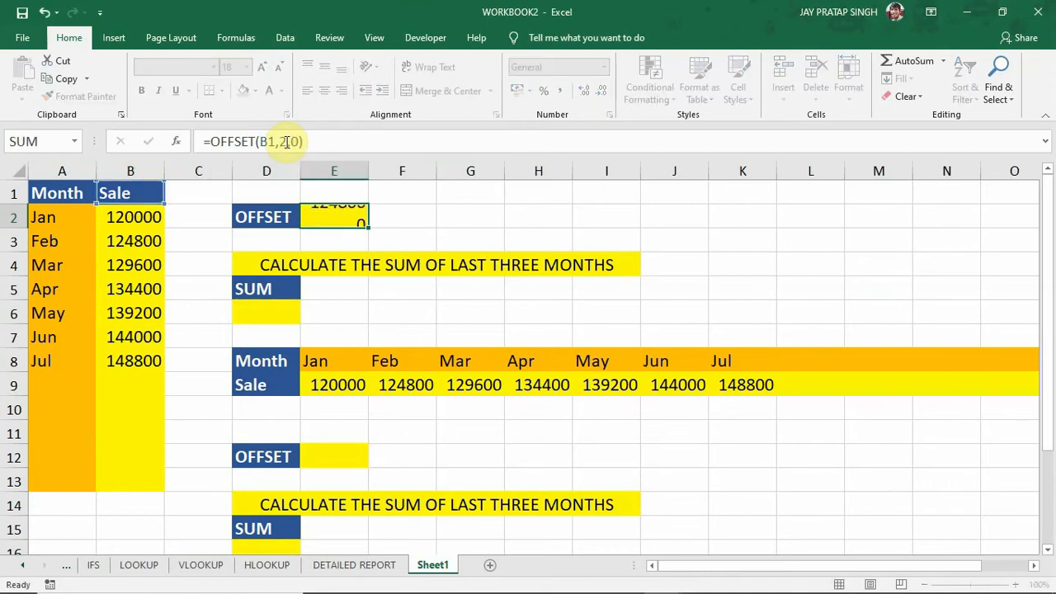
left_click(326, 219)
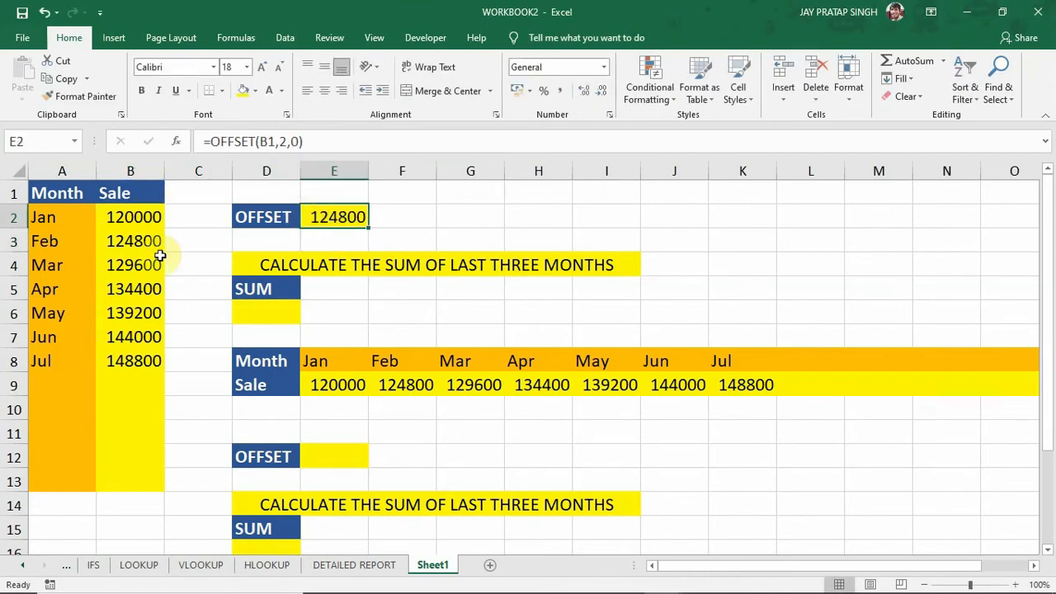
left_click(131, 194)
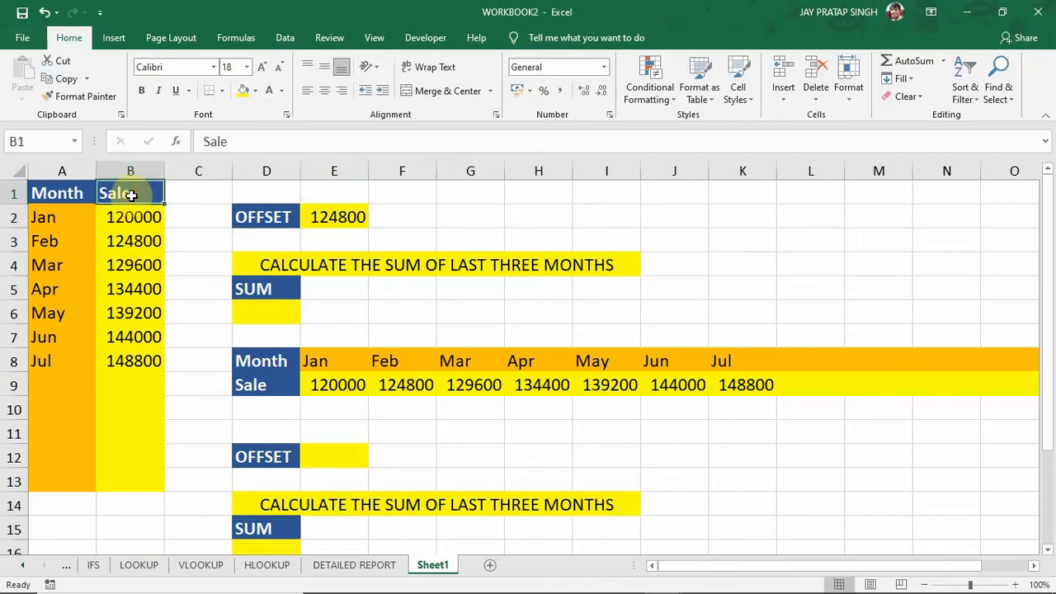
left_click(124, 241)
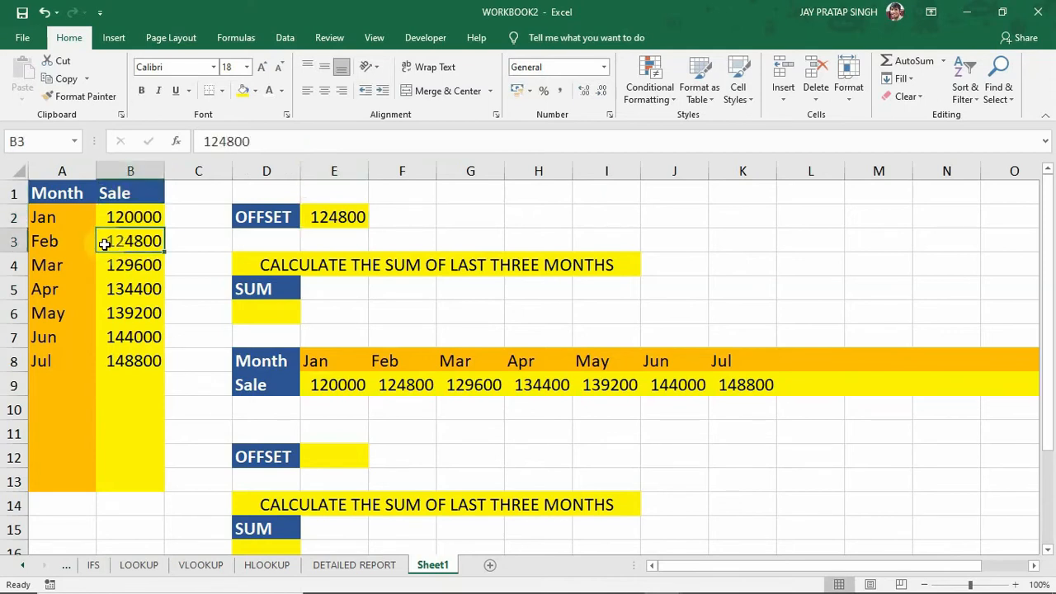
Set the rows argument of the OFFSET formula in E2 to 3 and compare the result with the March sale.
left_click(332, 216)
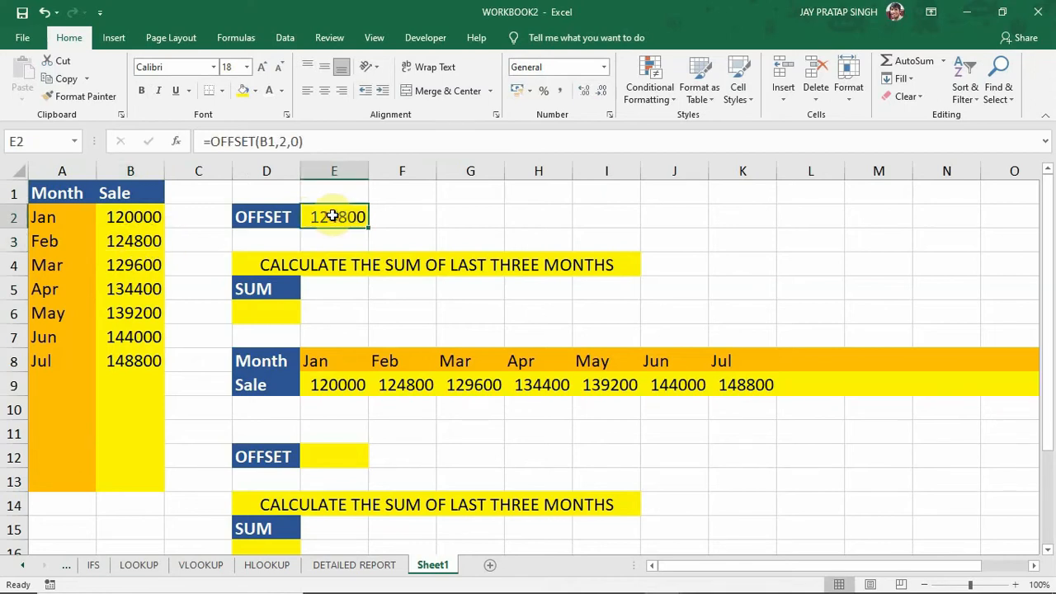
left_click(284, 142)
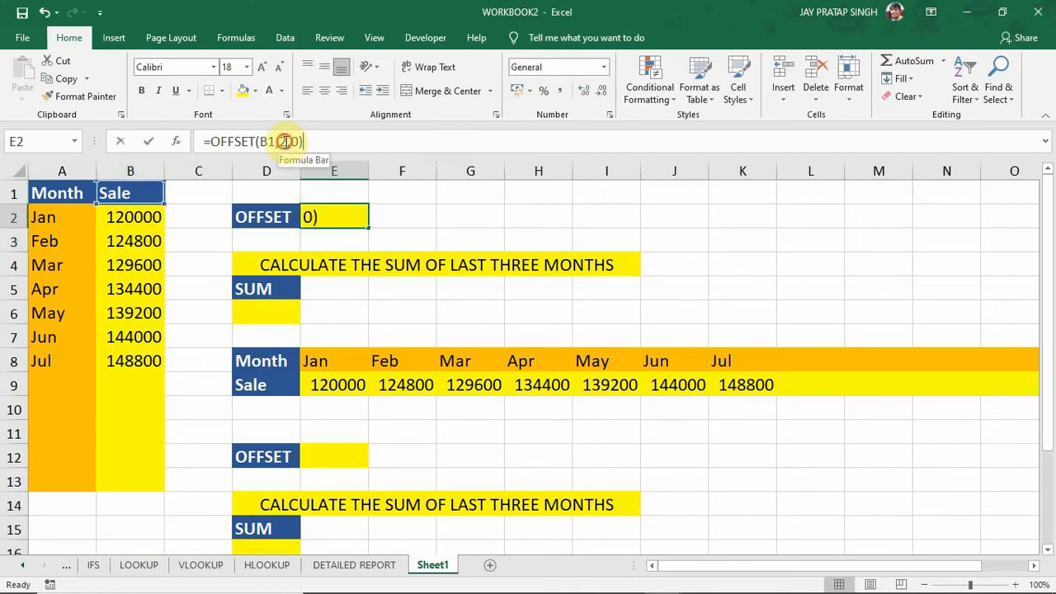
key("BackSpace")
type("3")
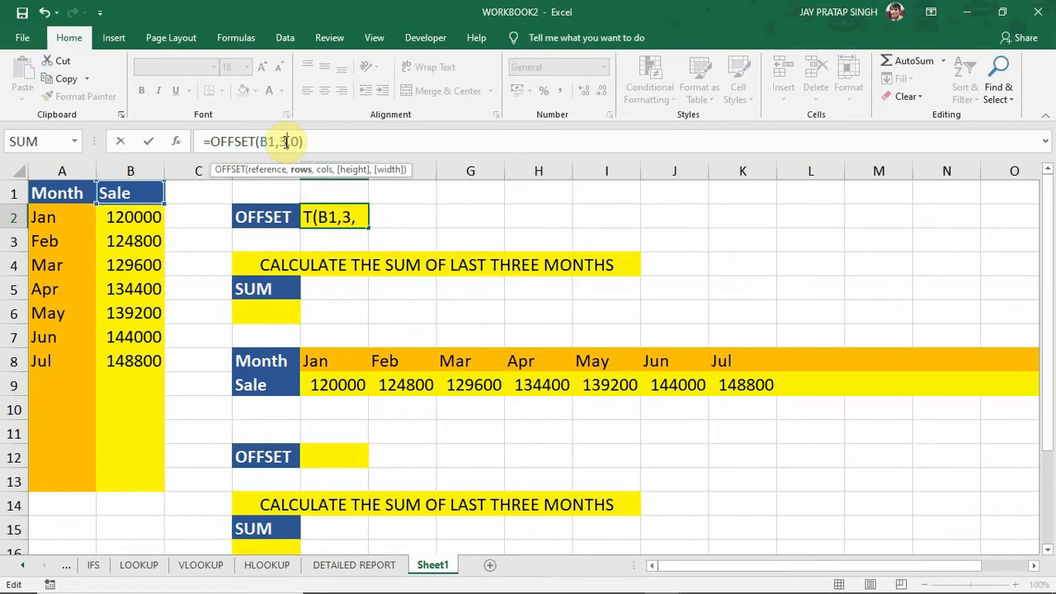
key("Return")
left_click(147, 195)
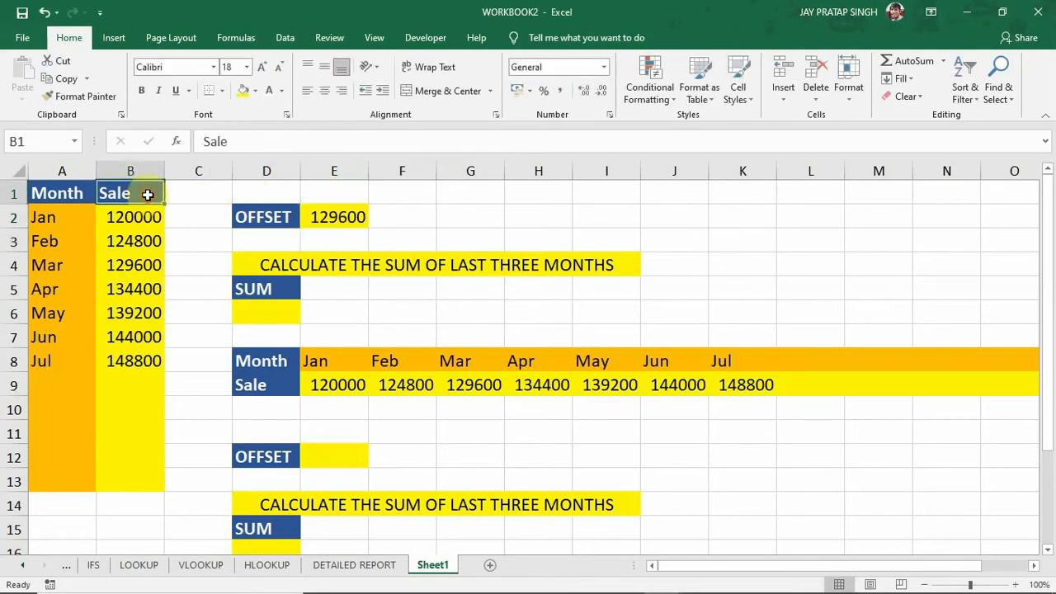
left_click(136, 266)
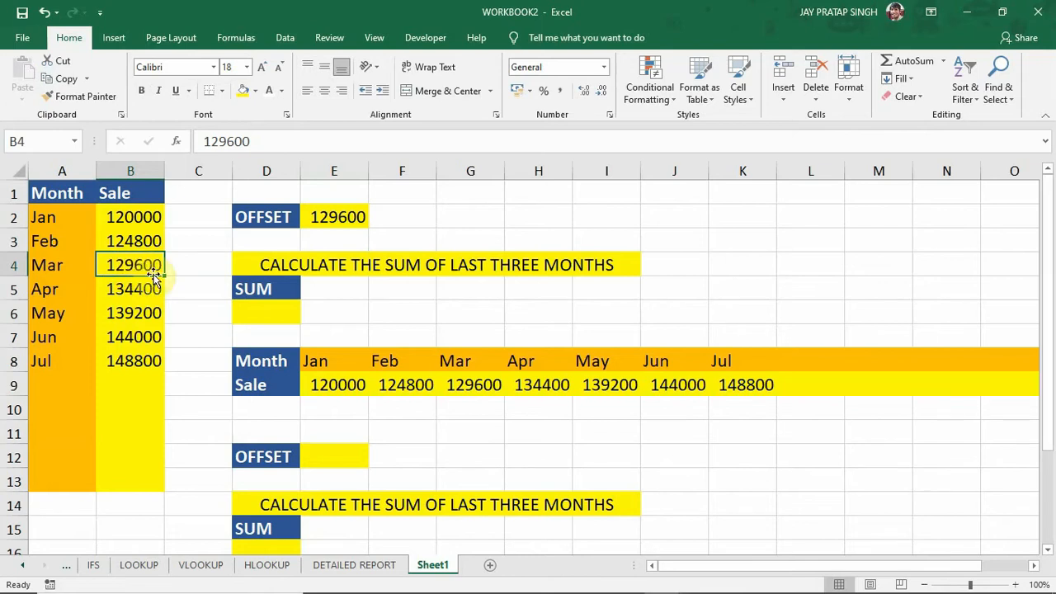
Set the cols argument of the OFFSET formula in E2 to 1 so it reads =OFFSET(B1,3,1).
left_click(329, 219)
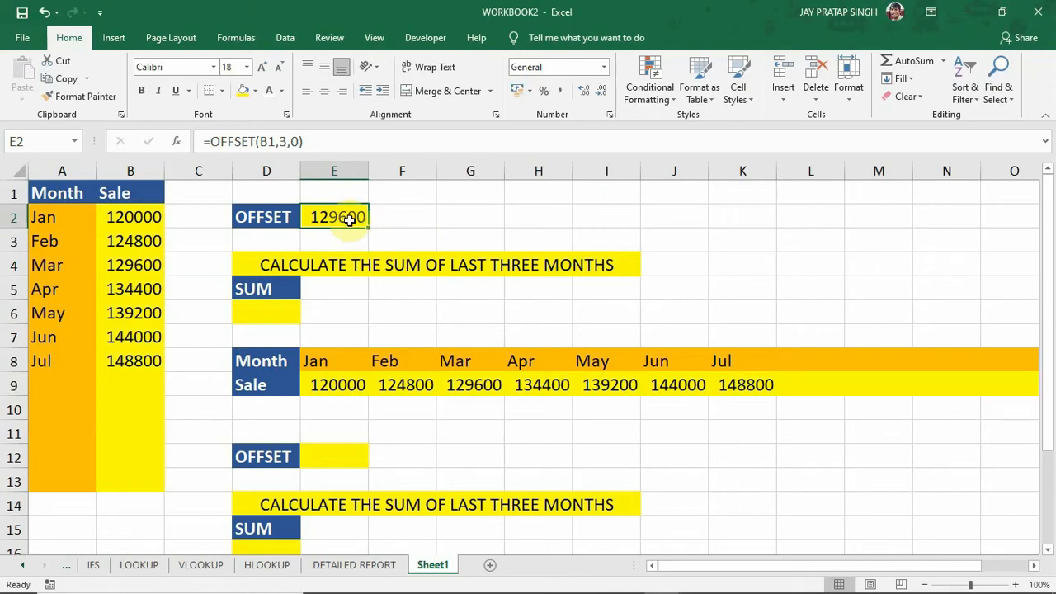
left_click(299, 142)
key("BackSpace")
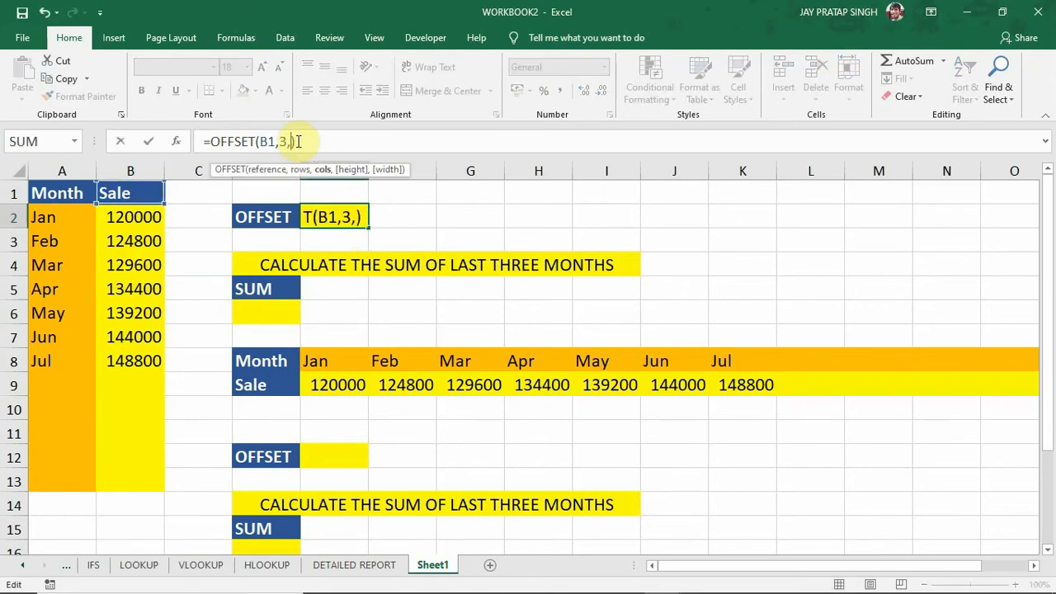
type("1")
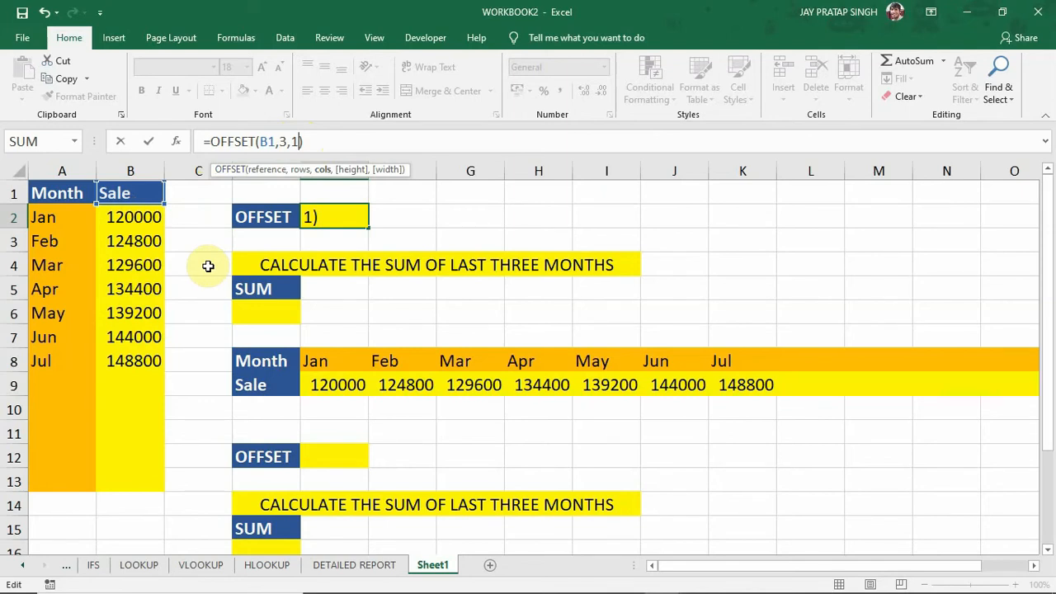
key("Return")
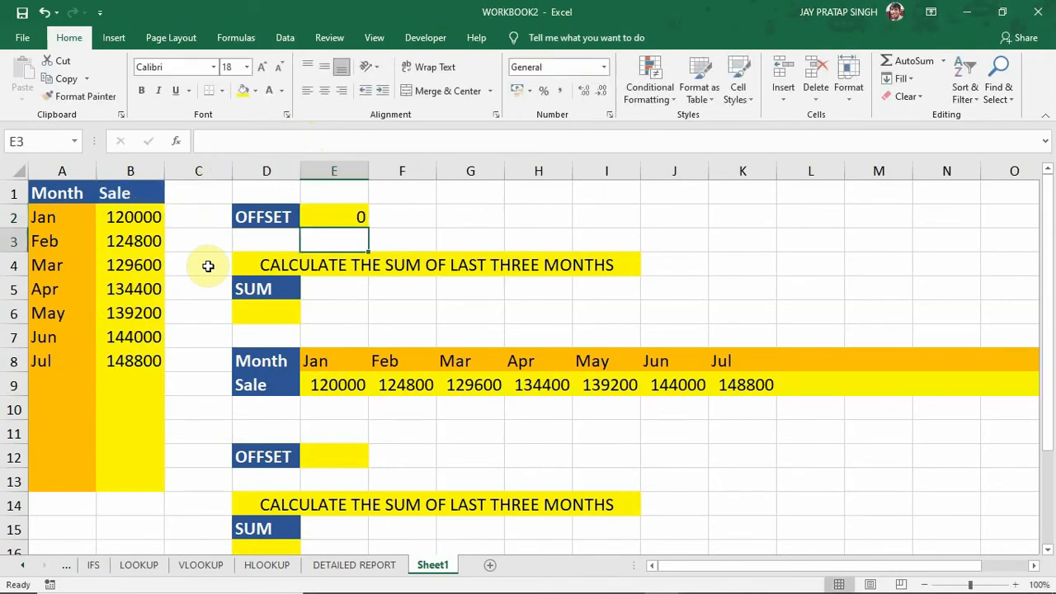
left_click(331, 219)
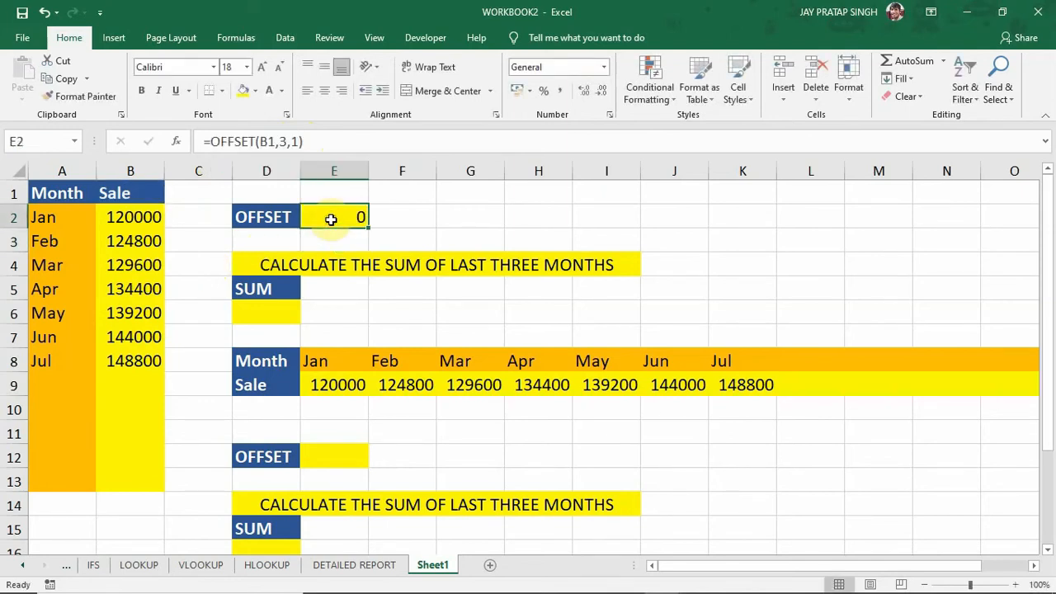
Enter 200 in cell C4 beside the March sale and check the OFFSET formula in E2.
left_click(208, 268)
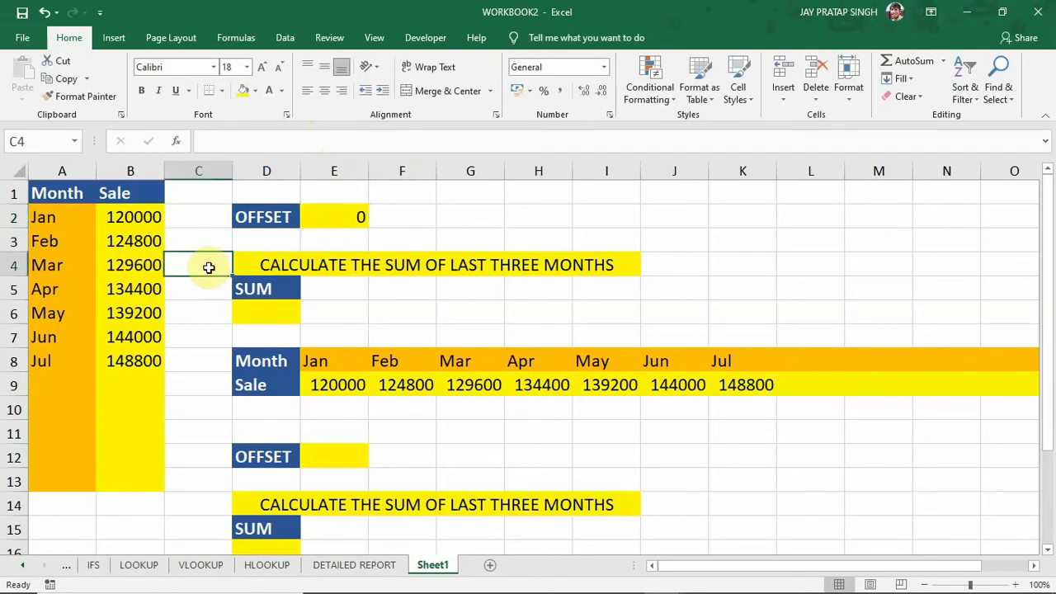
type("200")
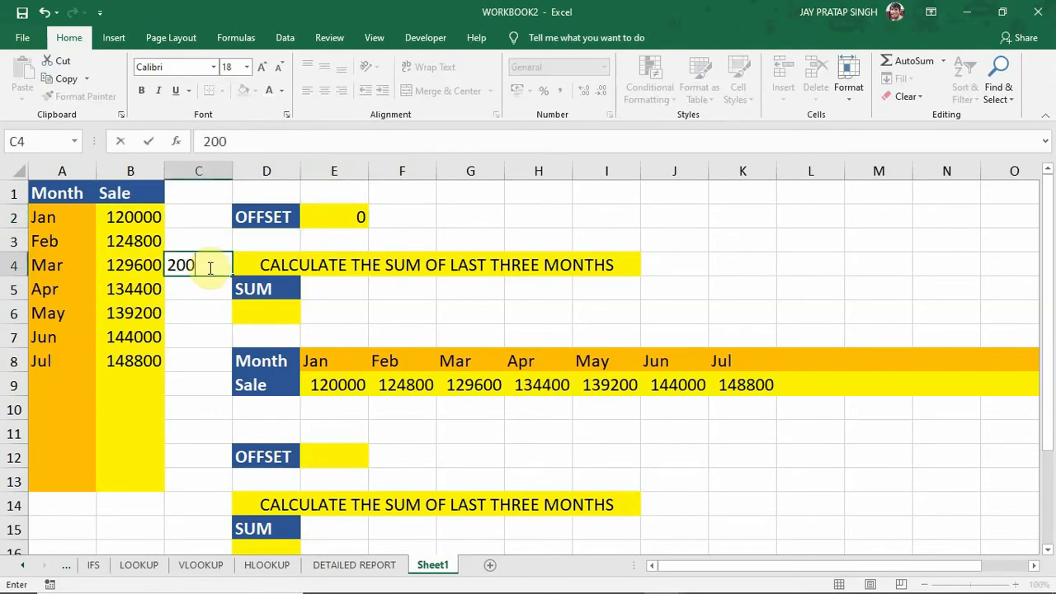
key("Return")
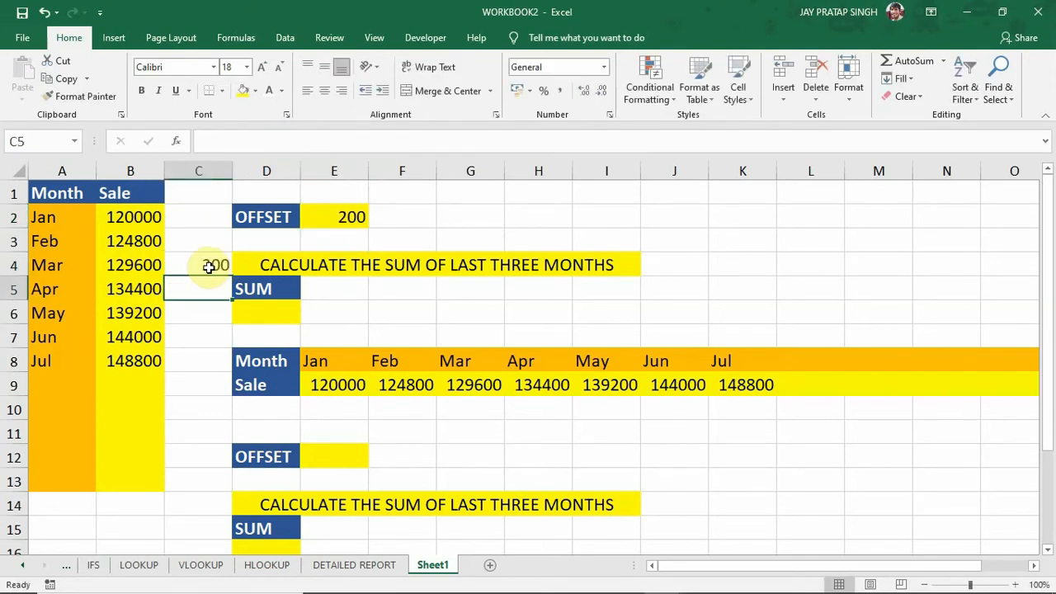
left_click(325, 217)
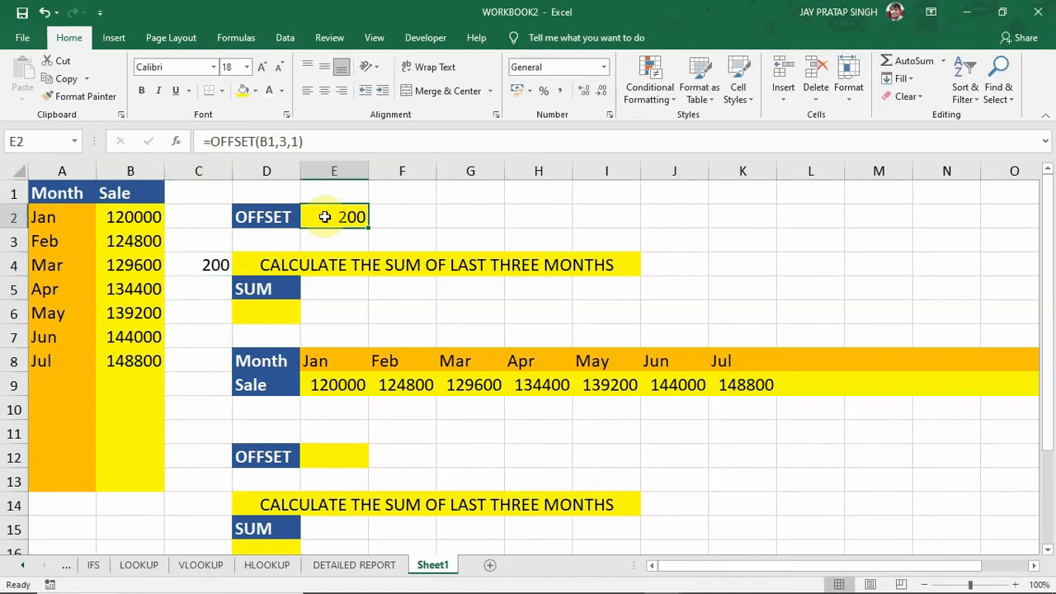
Set the cols argument of the OFFSET formula in E2 to -1 so it reads =OFFSET(B1,3,-1).
left_click(292, 142)
type("-")
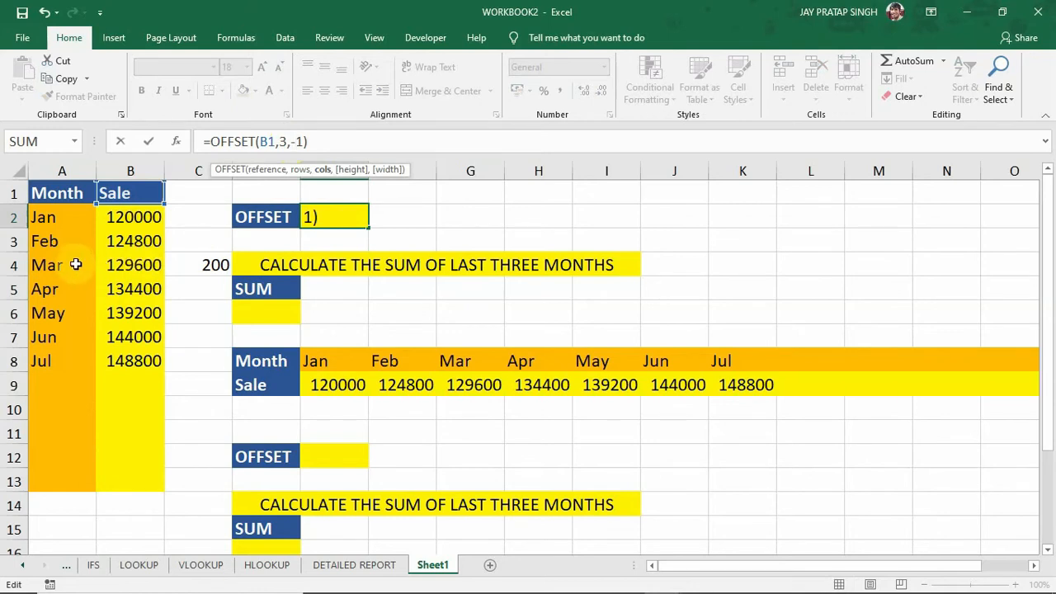
key("Return")
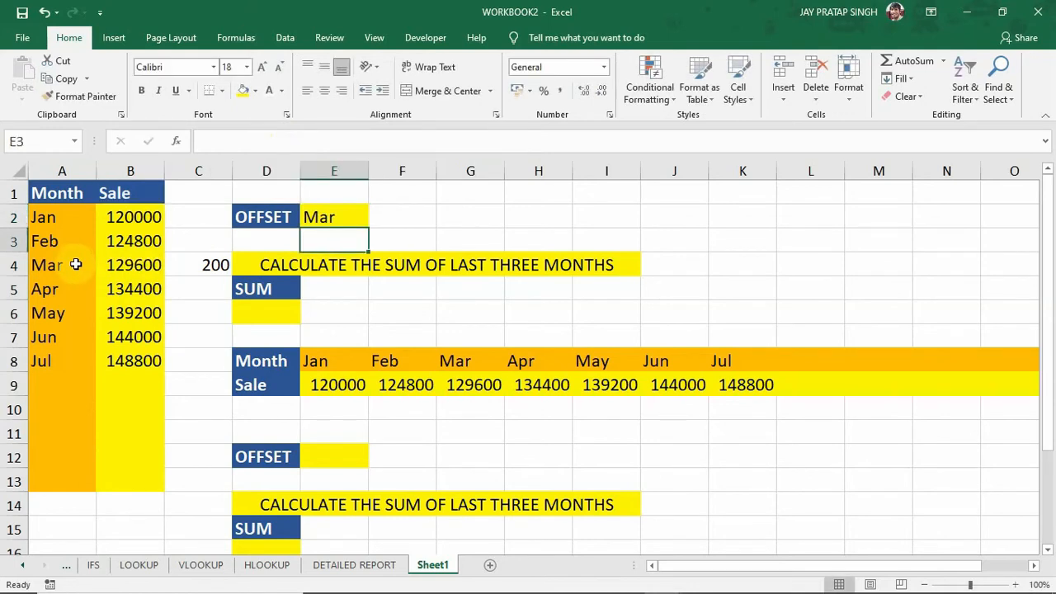
left_click(352, 218)
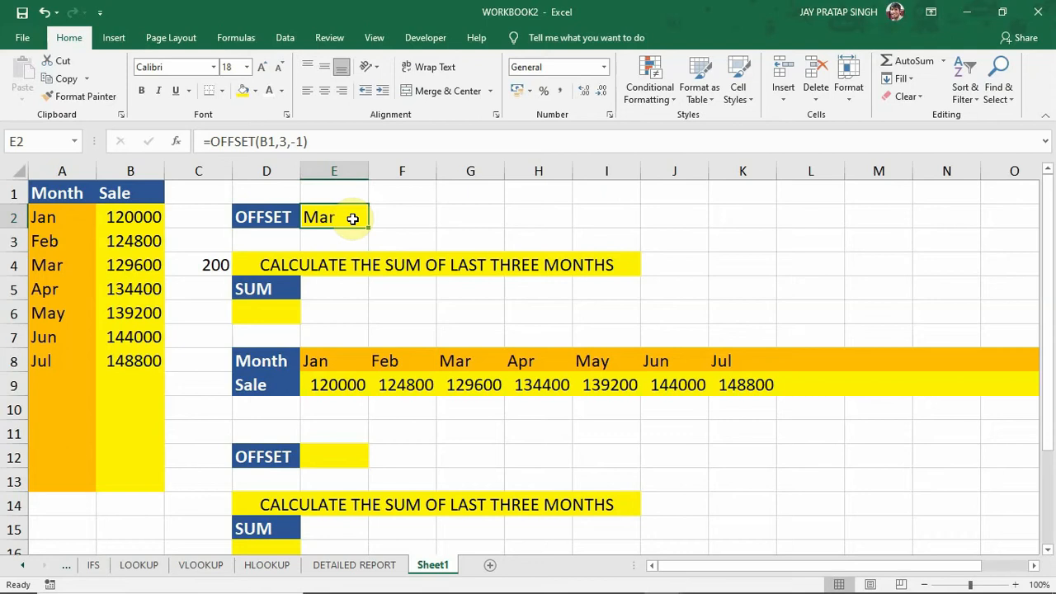
Sum the last three months' sales, May to July, in cell D6 with =SUM(B6:B8).
left_click(246, 265)
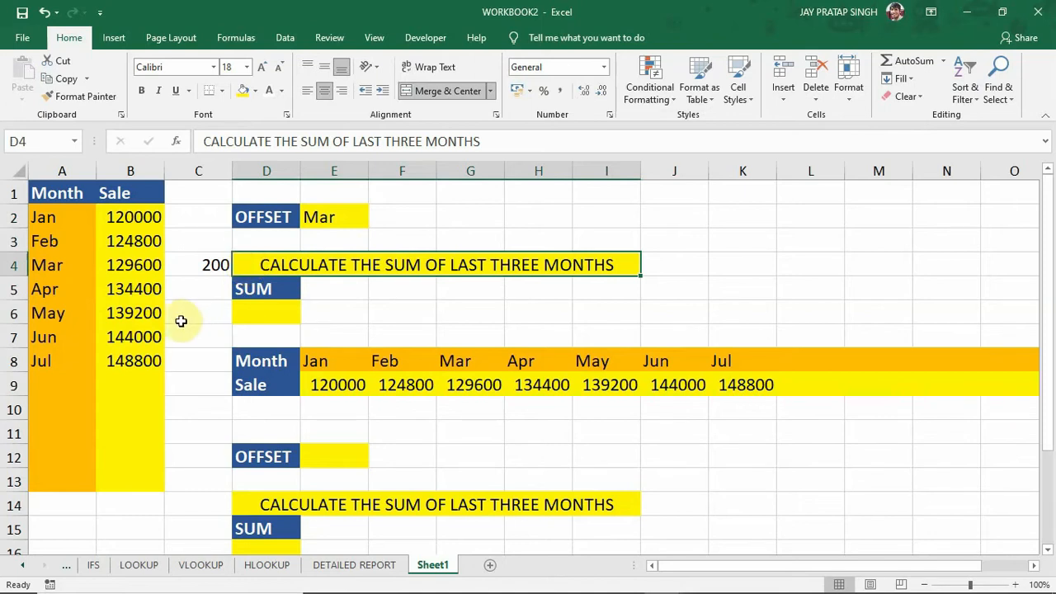
left_click_drag(144, 315, 144, 360)
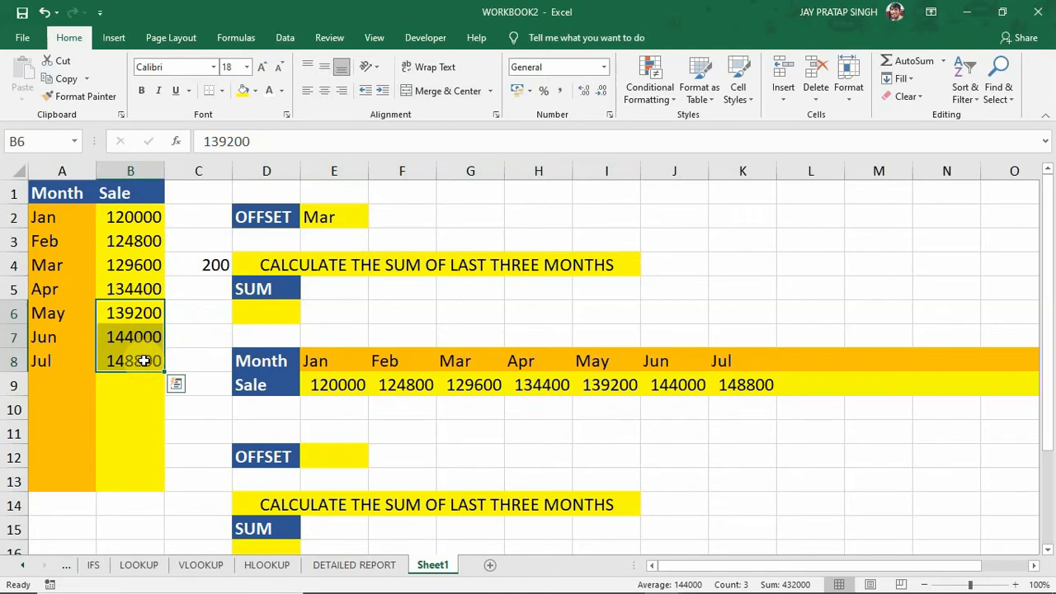
left_click(65, 377)
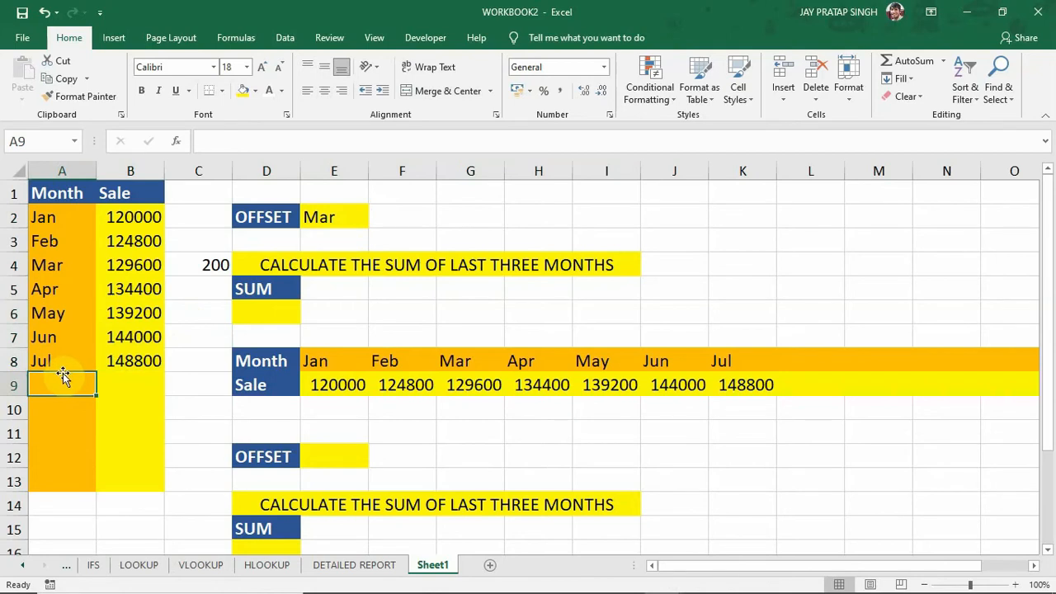
left_click(269, 304)
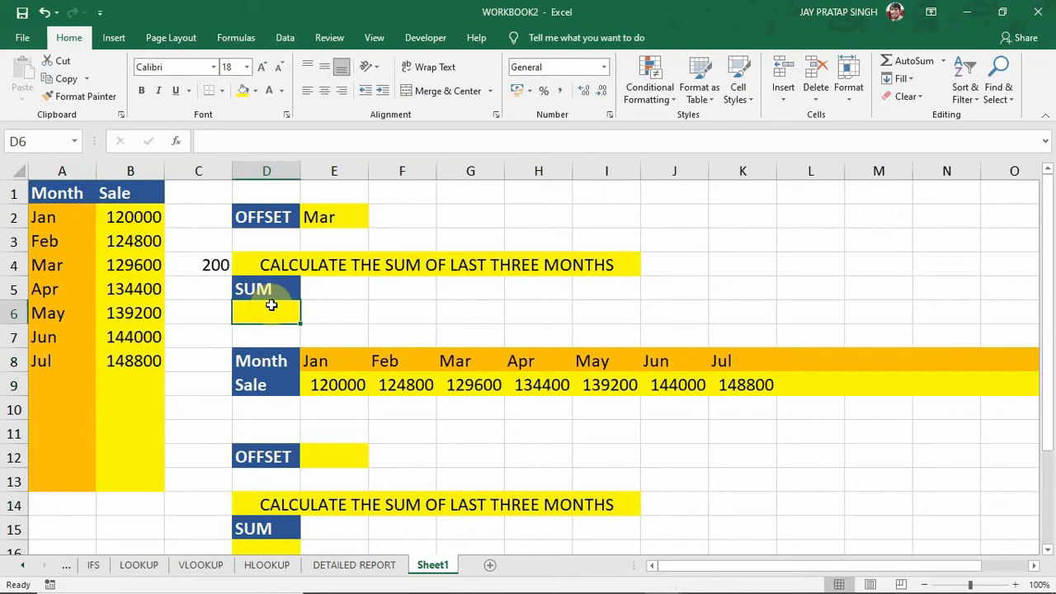
type("=SUM")
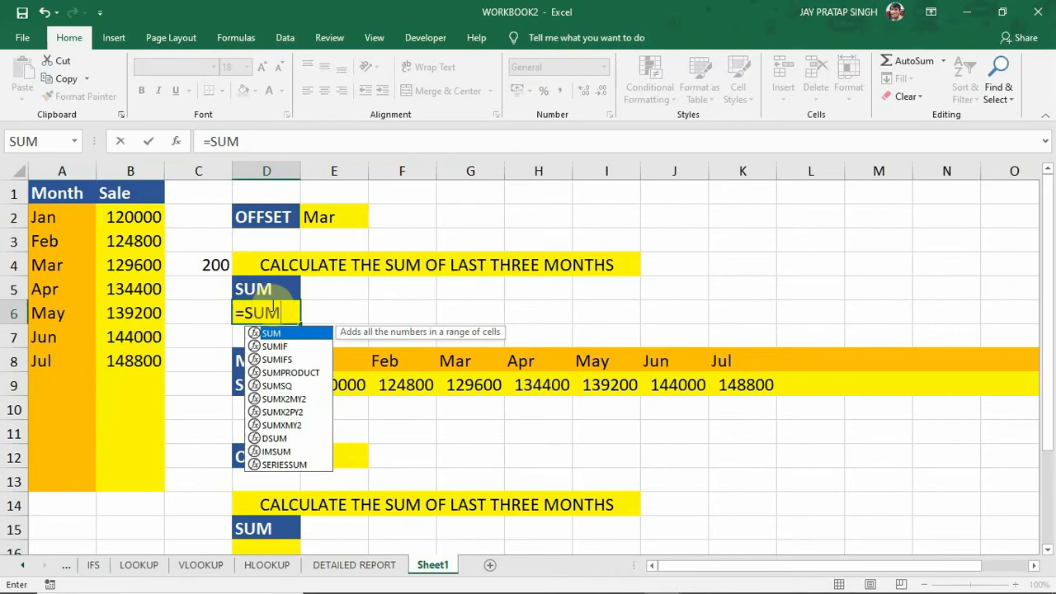
type("(")
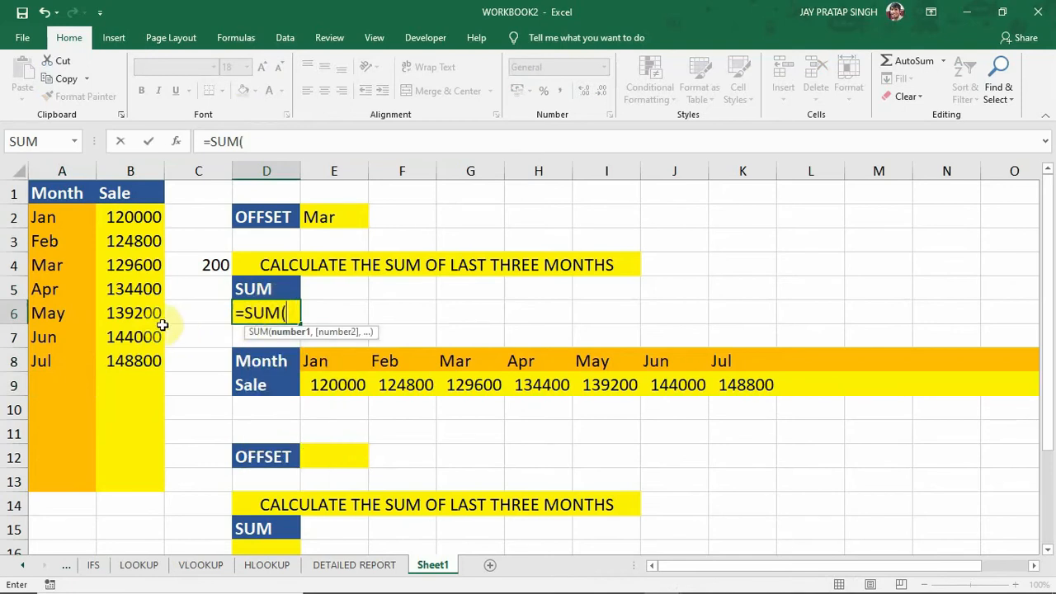
left_click_drag(144, 313, 144, 352)
key("Return")
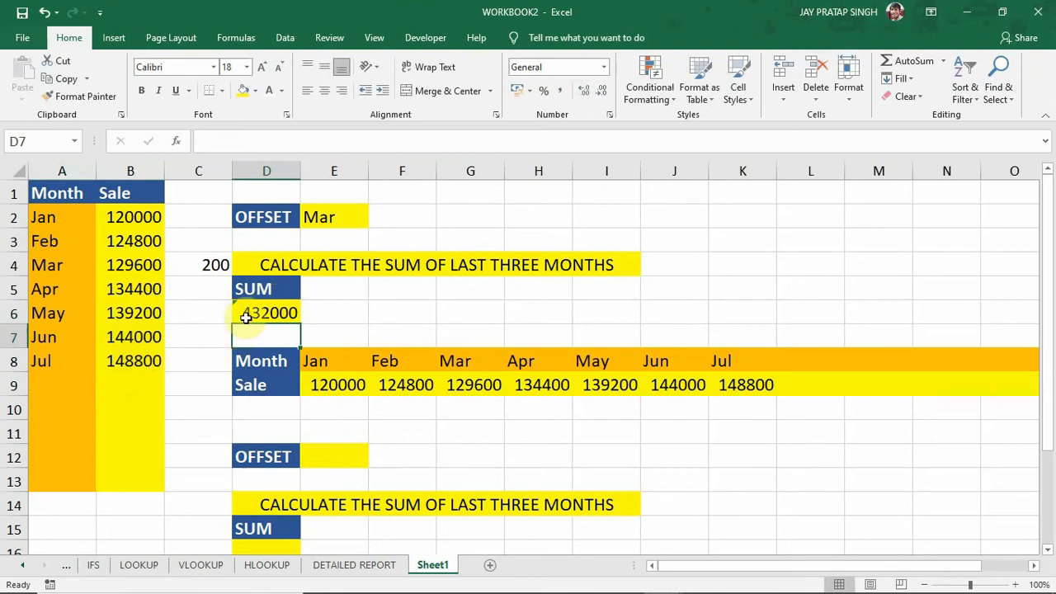
left_click(251, 313)
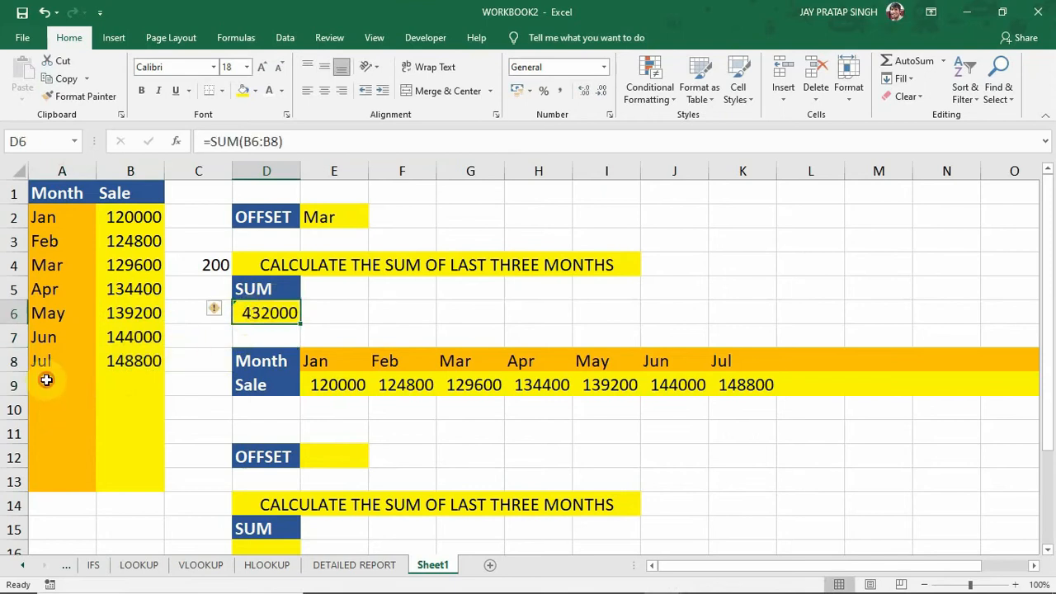
left_click(46, 381)
type("AUG")
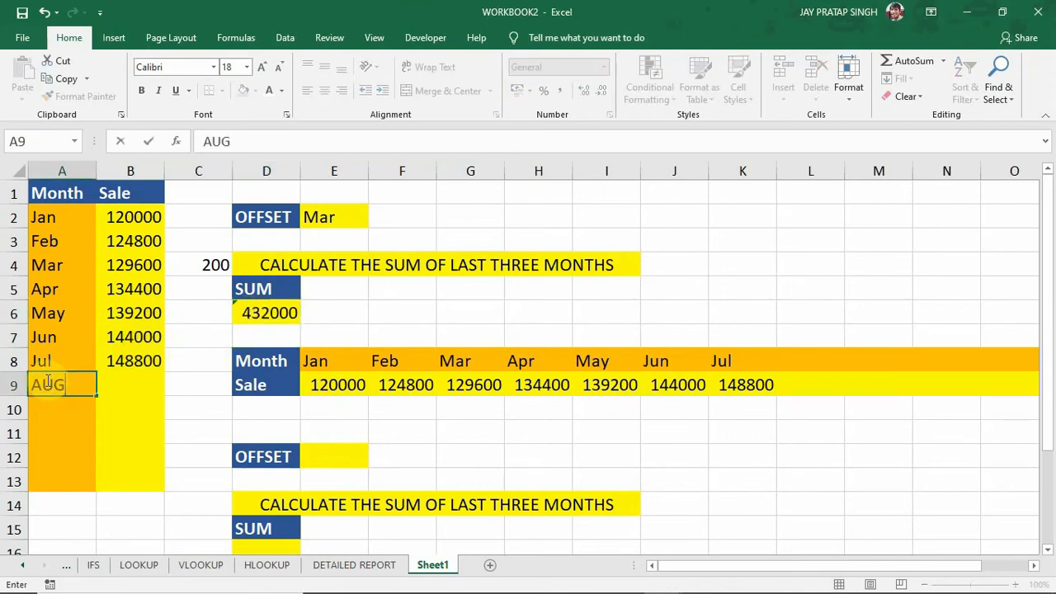
key("BackSpace")
key("BackSpace")
key("BackSpace")
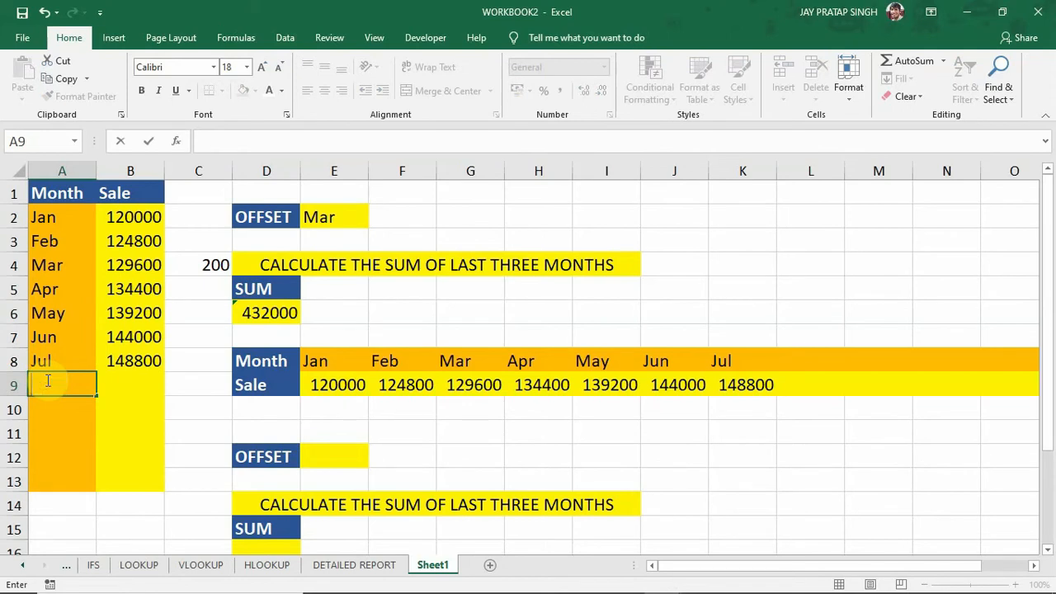
key("Escape")
Extend the month series to Aug in A9 and fill the sale series down to 153600 in B9.
left_click(73, 360)
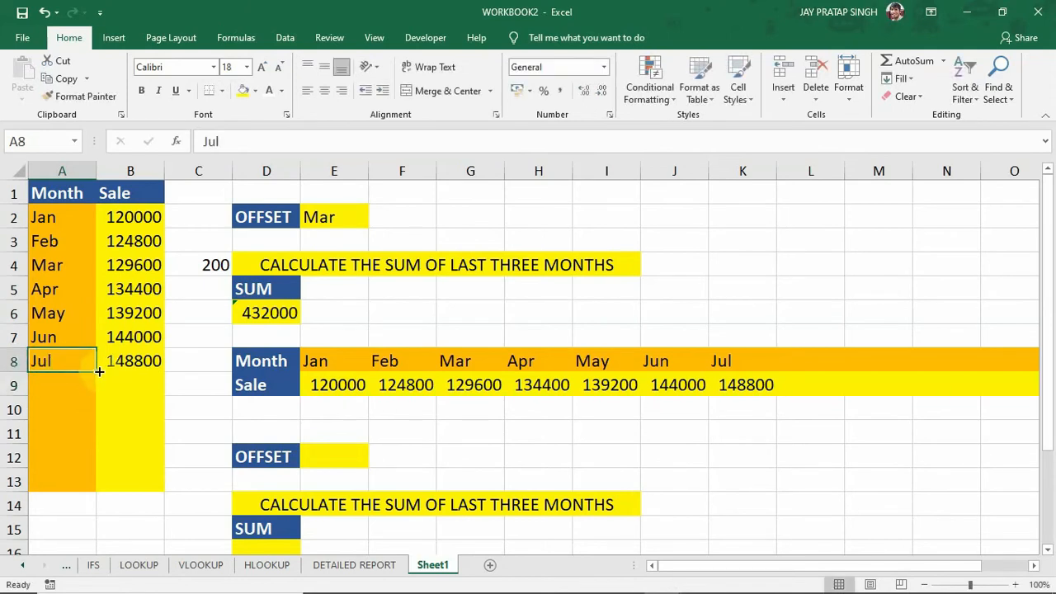
left_click_drag(96, 373, 95, 393)
left_click_drag(152, 342, 165, 394)
left_click(145, 388)
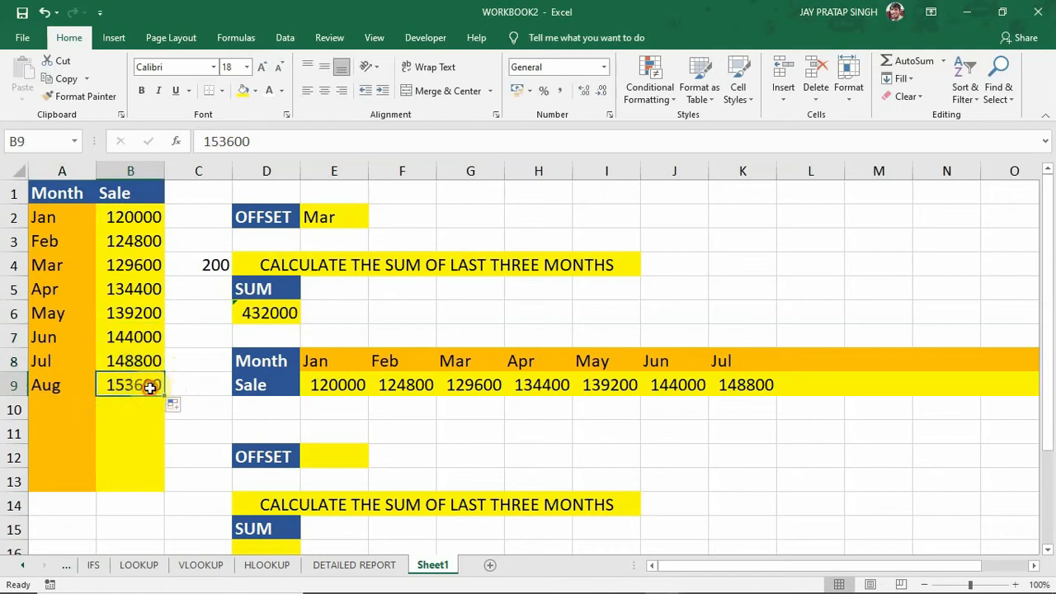
Compare the sum in D6 with the latest three months' sales and update its formula to =SUM(B7:B9).
left_click(258, 318)
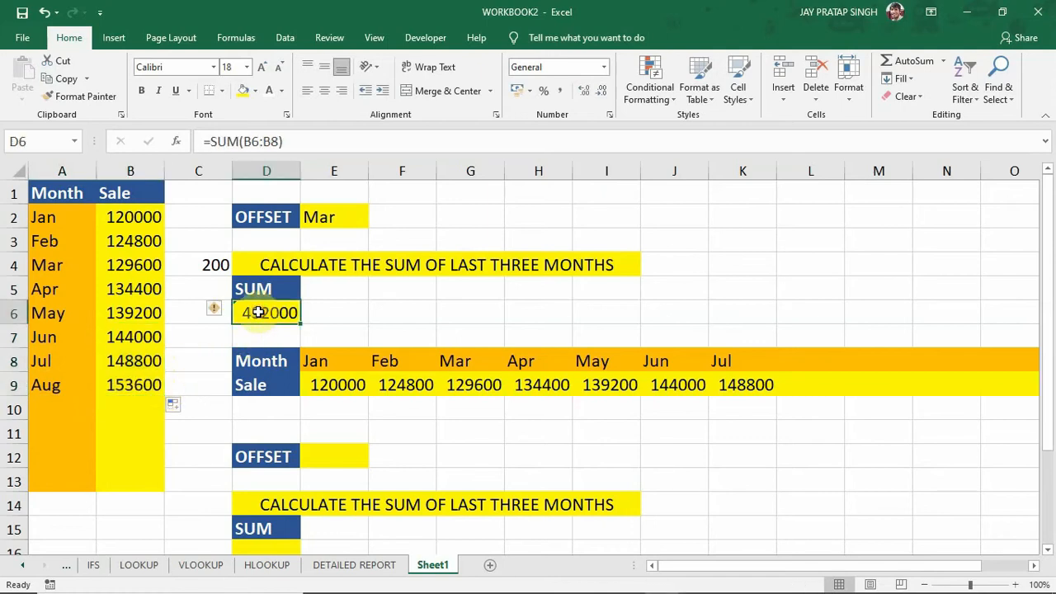
left_click_drag(147, 337, 141, 380)
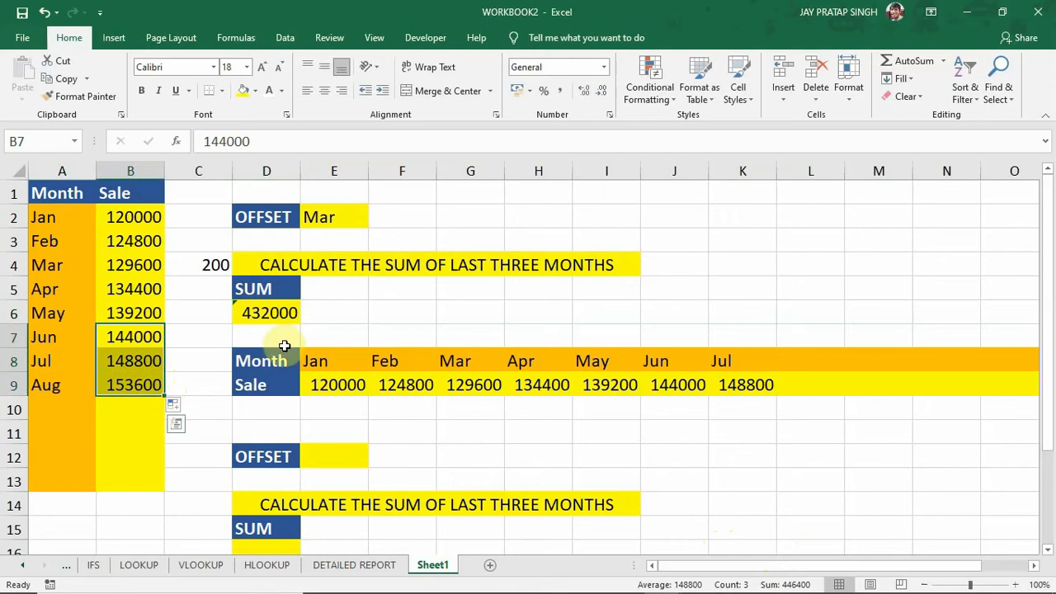
left_click(267, 314)
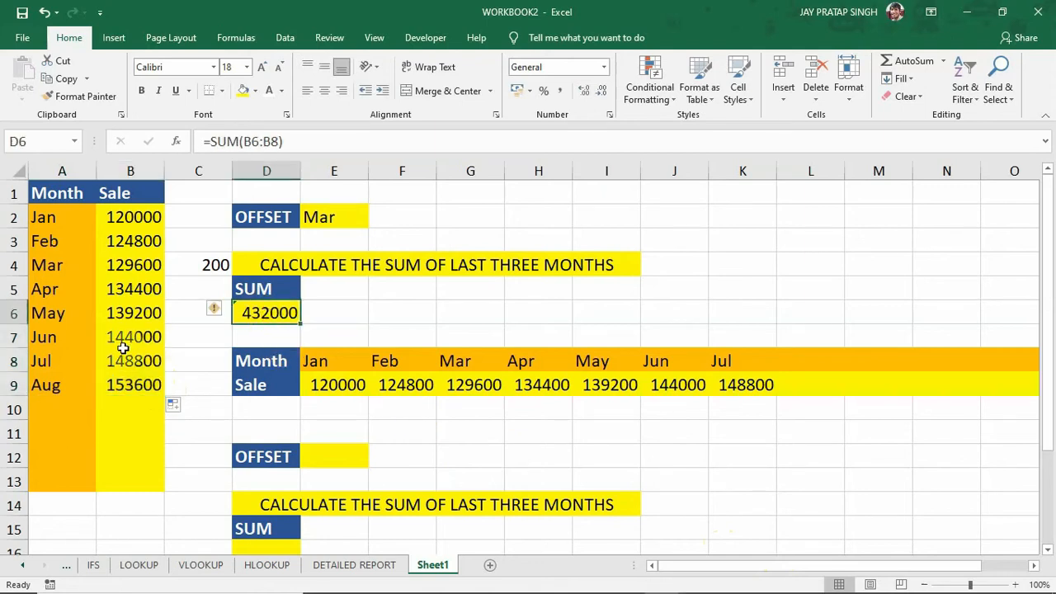
left_click_drag(146, 312, 146, 354)
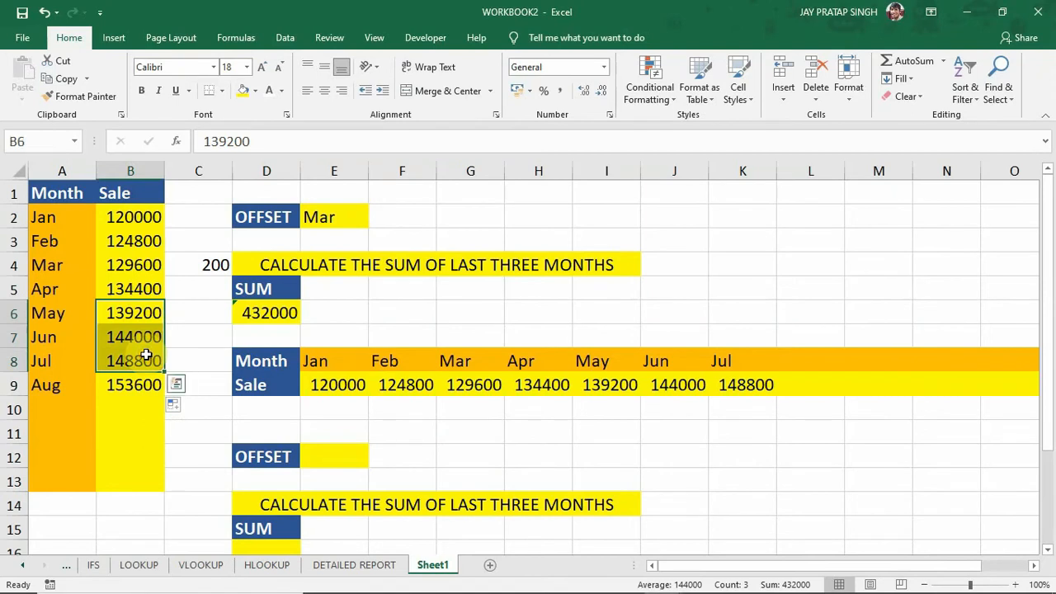
left_click(264, 313)
double_click(265, 312)
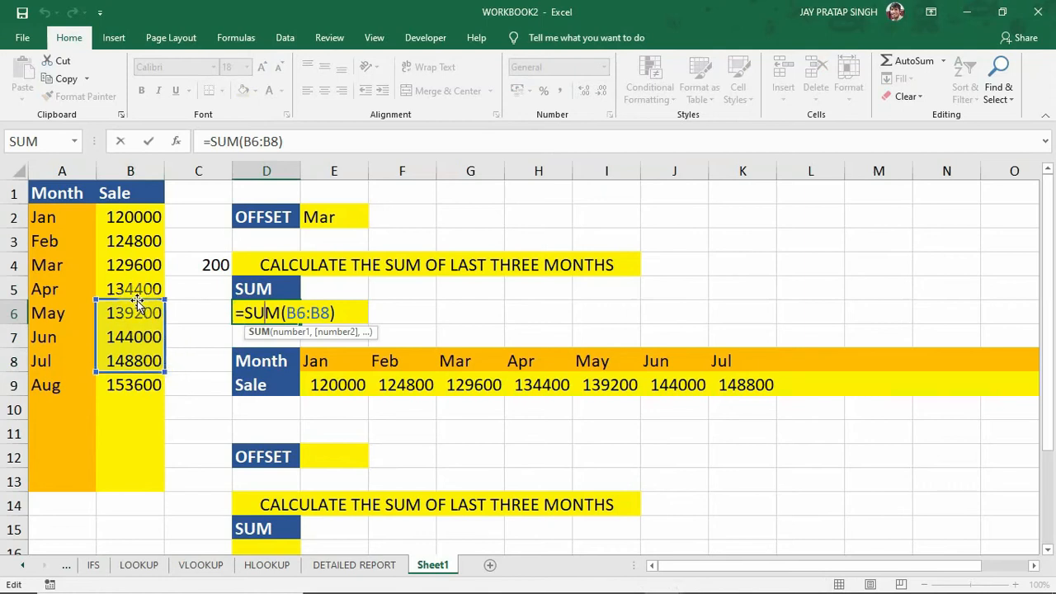
left_click_drag(137, 305, 135, 328)
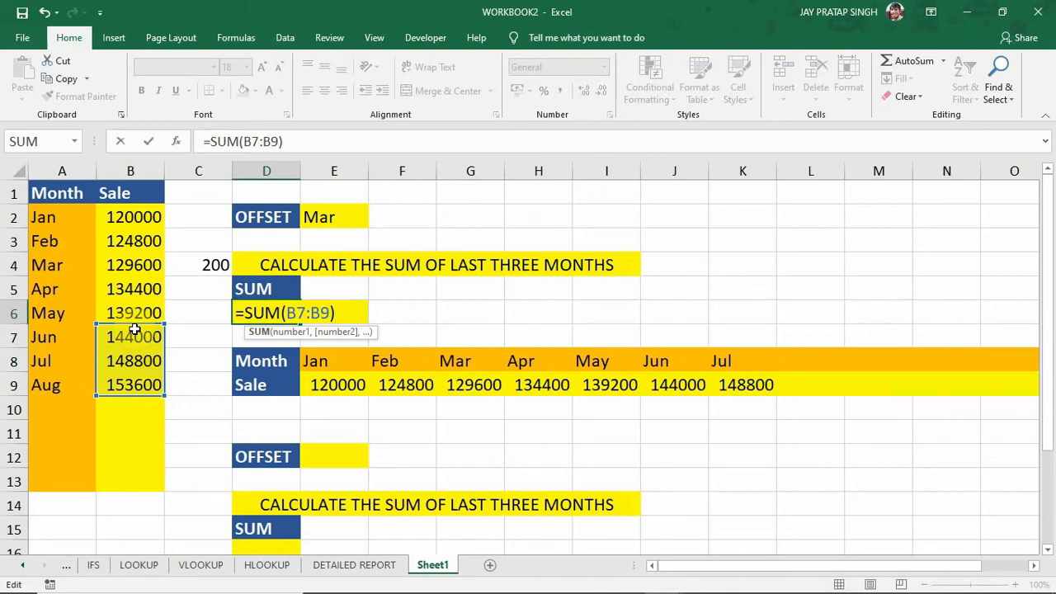
key("Return")
left_click(276, 315)
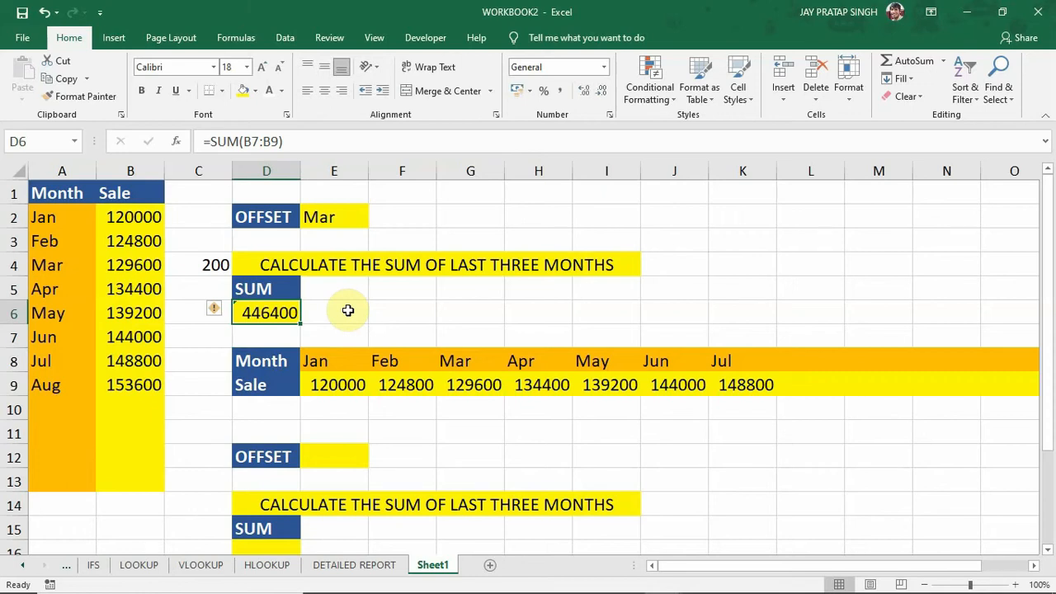
Replace the contents of E2 with the formula =OFFSET(B1,6,0,1,1), using the Sale header as the reference.
left_click(343, 219)
key("Delete")
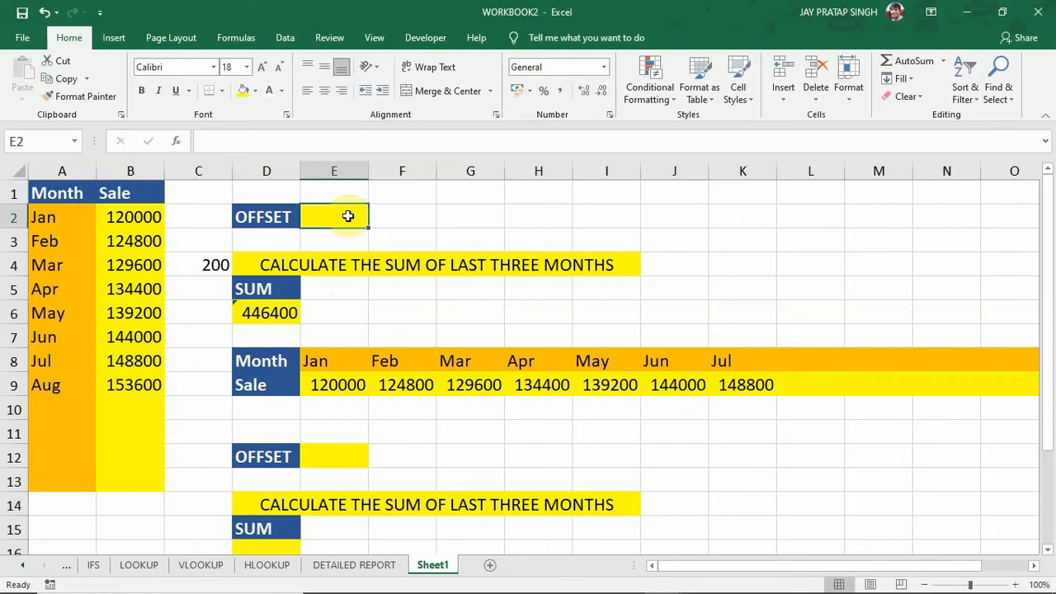
type("=OFFSET")
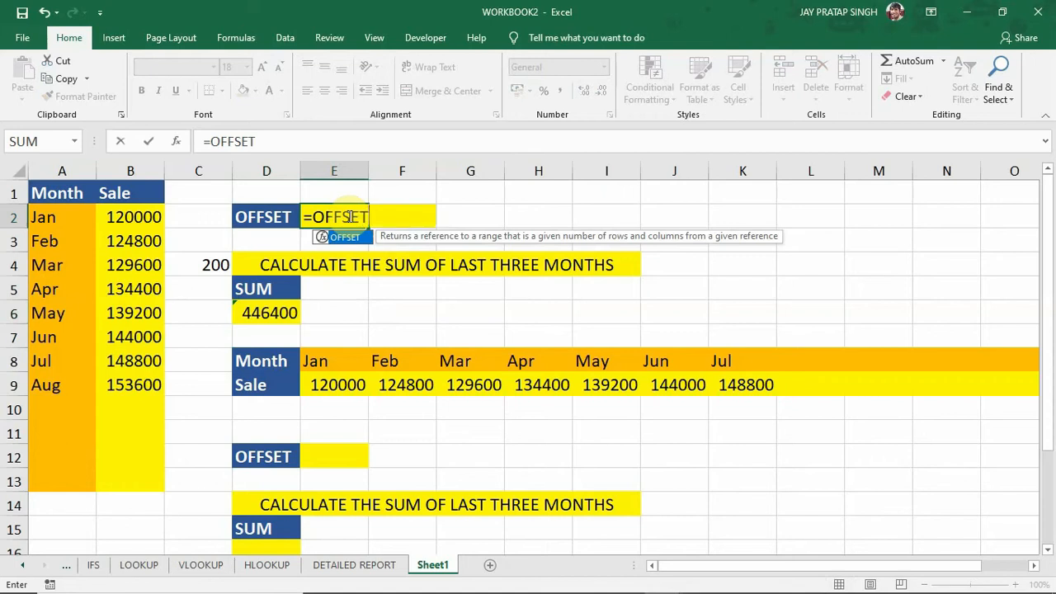
type("(")
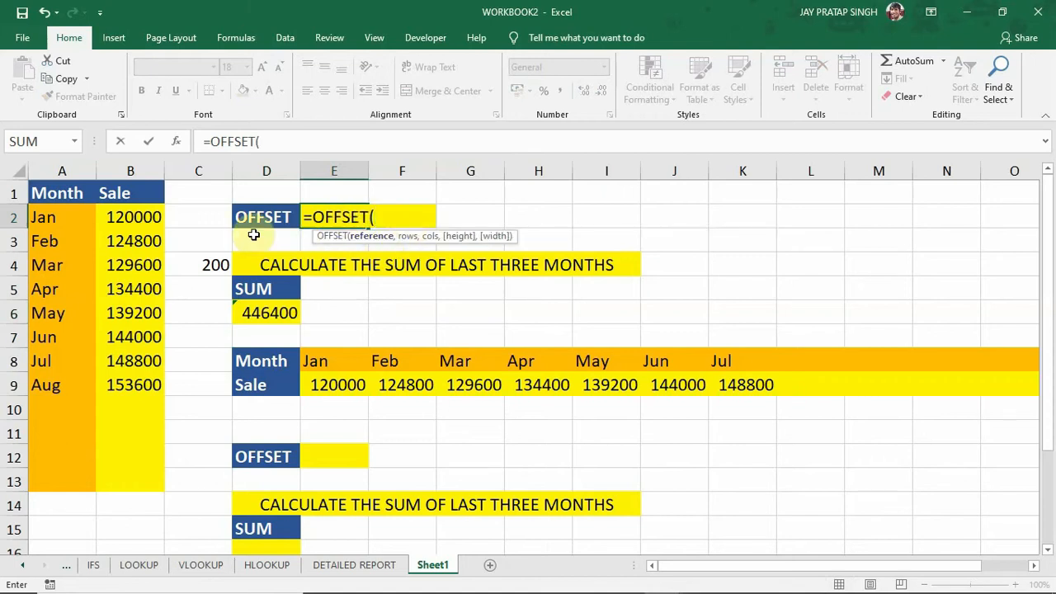
left_click(140, 193)
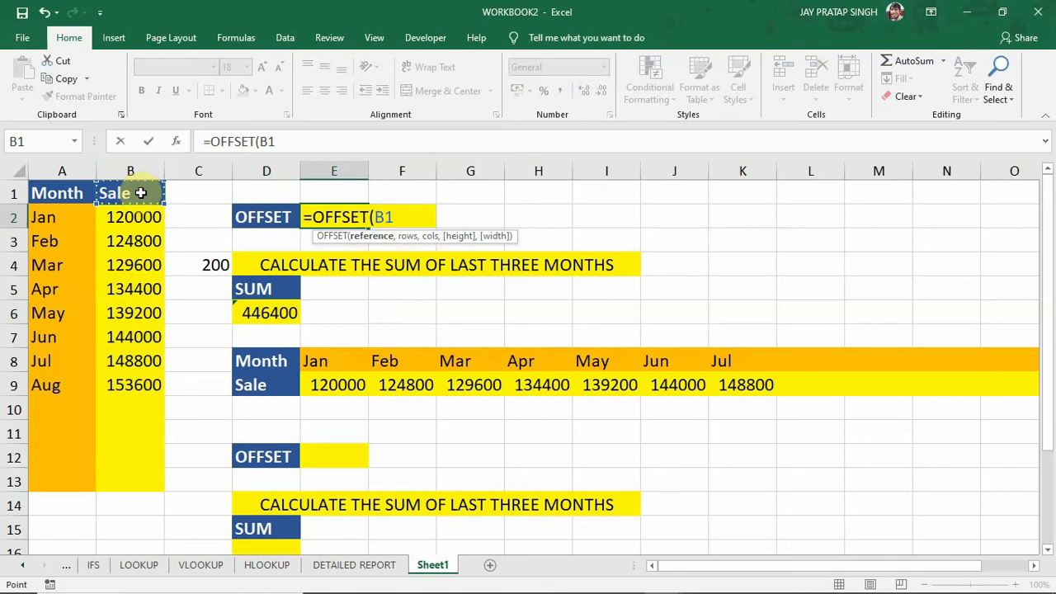
type(",")
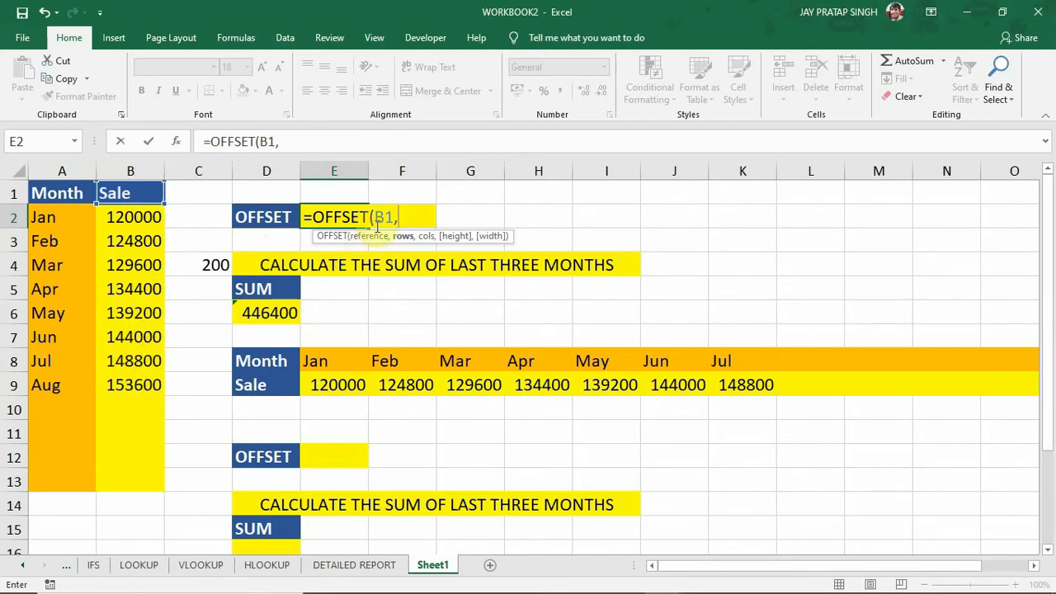
type("6")
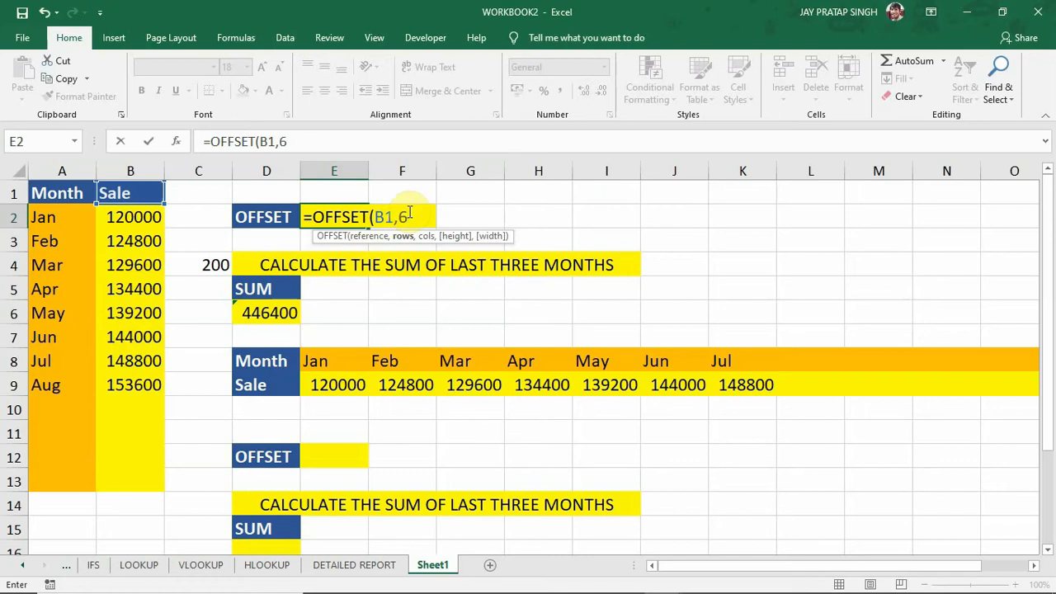
type(",0,")
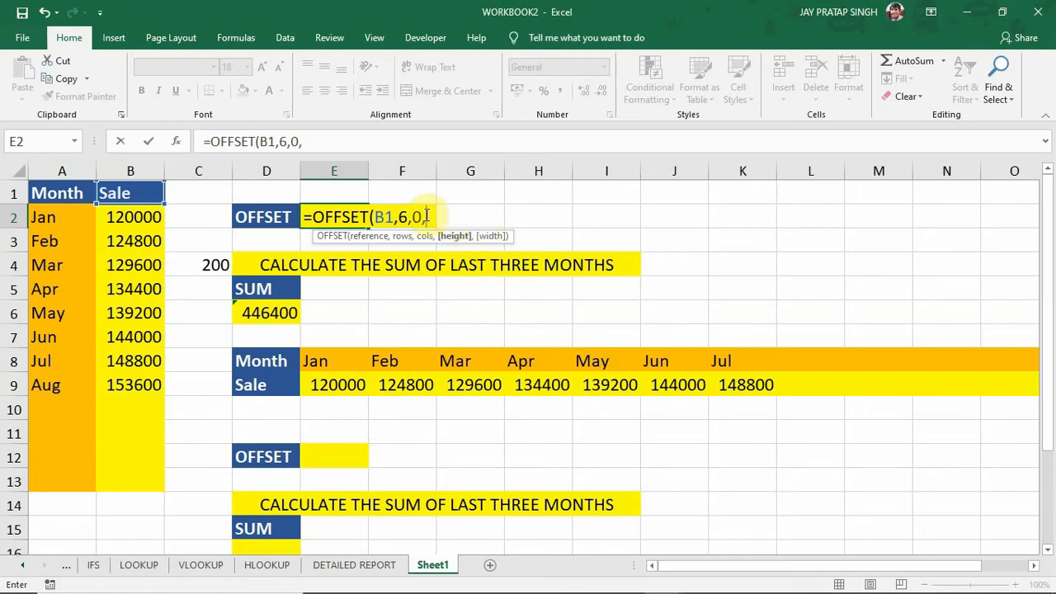
type("1,")
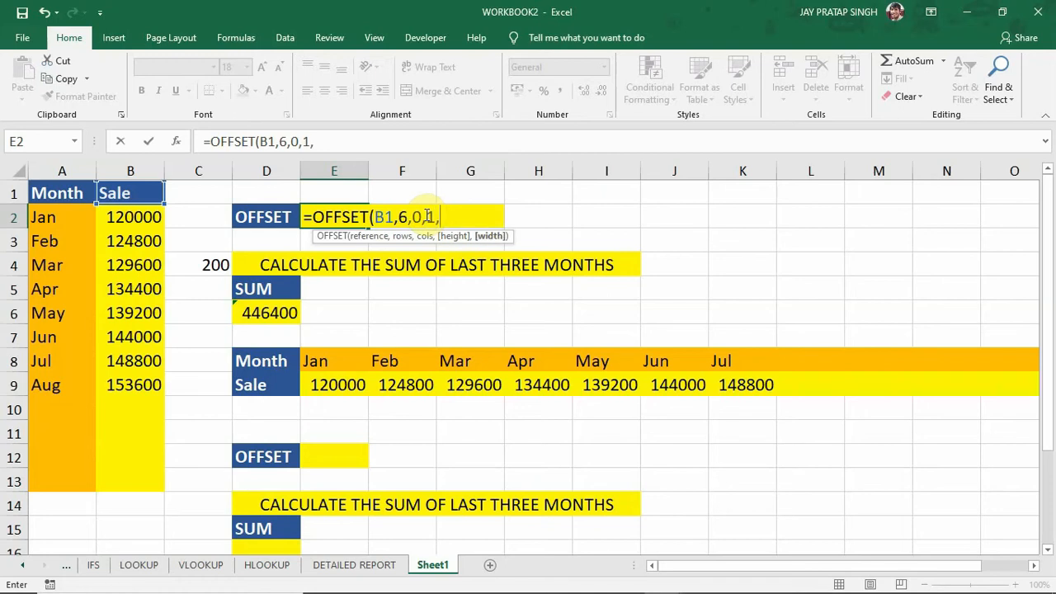
type("1)")
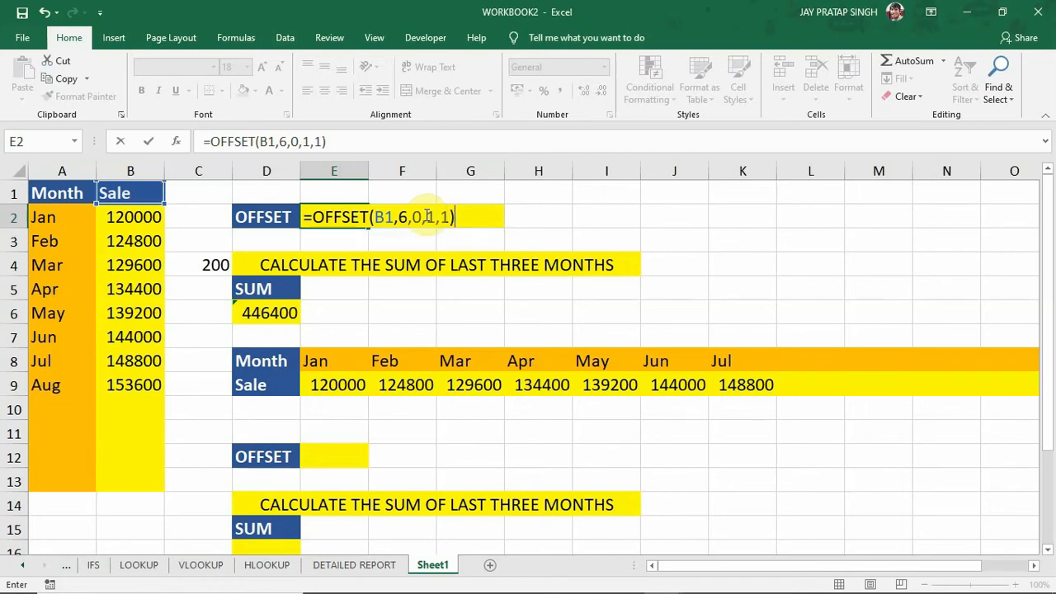
key("Return")
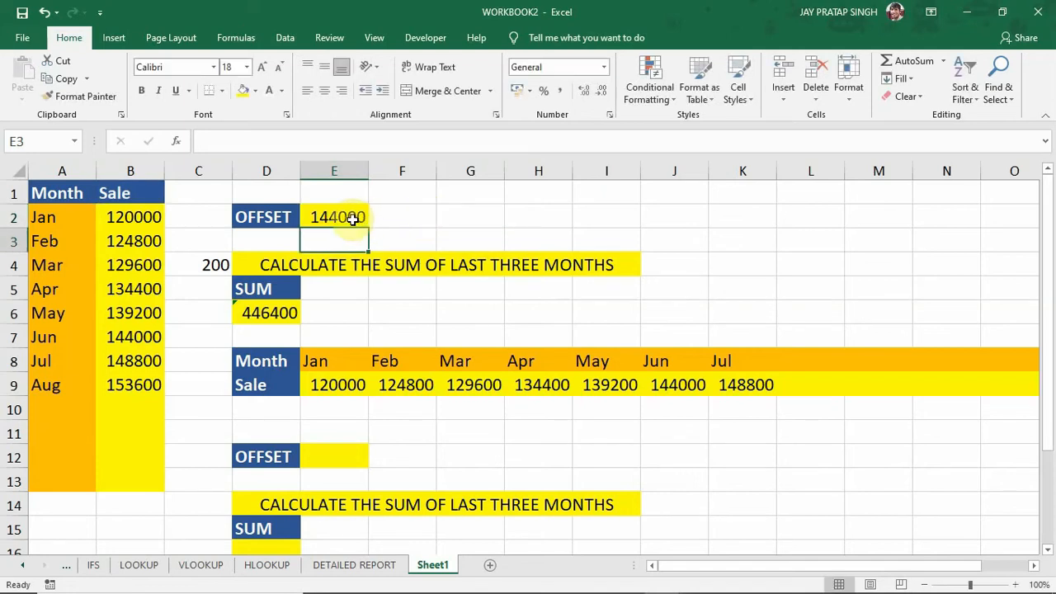
Review the arguments of the OFFSET formula in E2 and compare its result with the June to August sales.
left_click(351, 219)
double_click(351, 218)
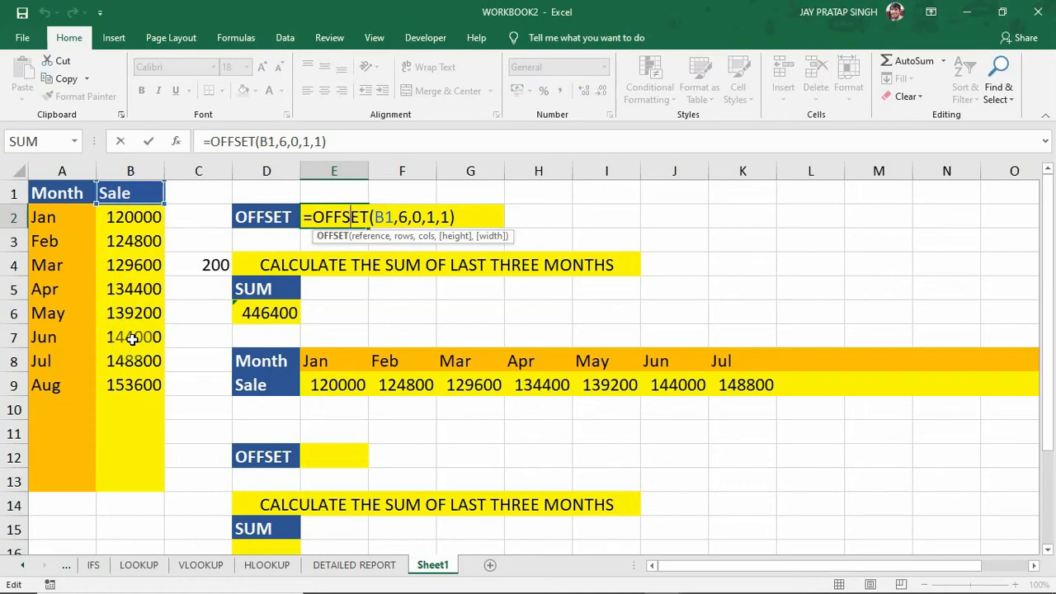
key("Return")
left_click(340, 216)
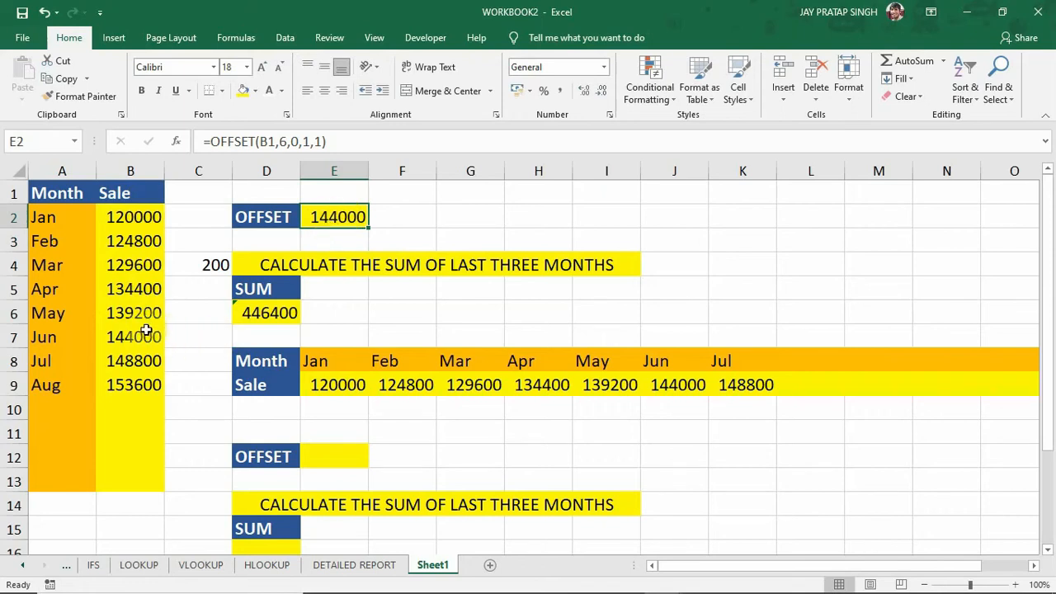
left_click_drag(146, 332, 136, 381)
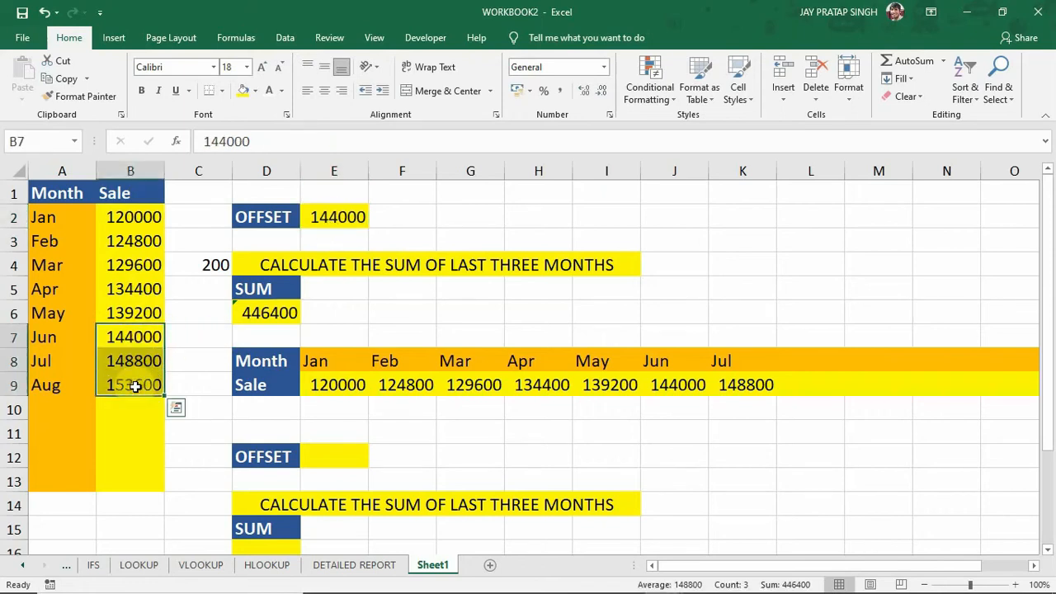
Set the height argument of the OFFSET formula in E2 to 3, giving =OFFSET(B1,6,0,3,1).
double_click(342, 217)
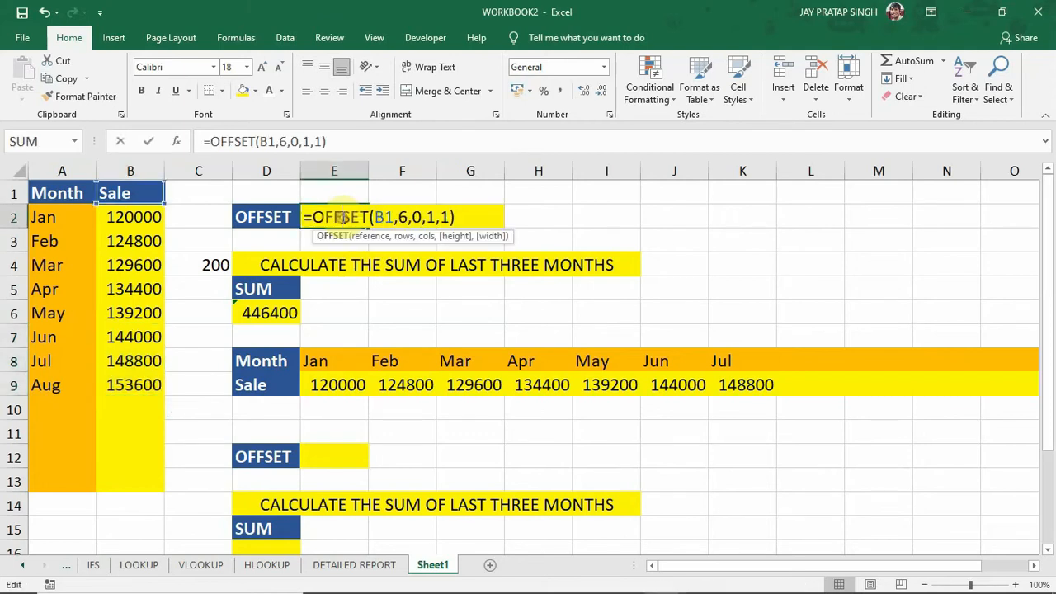
left_click(432, 217)
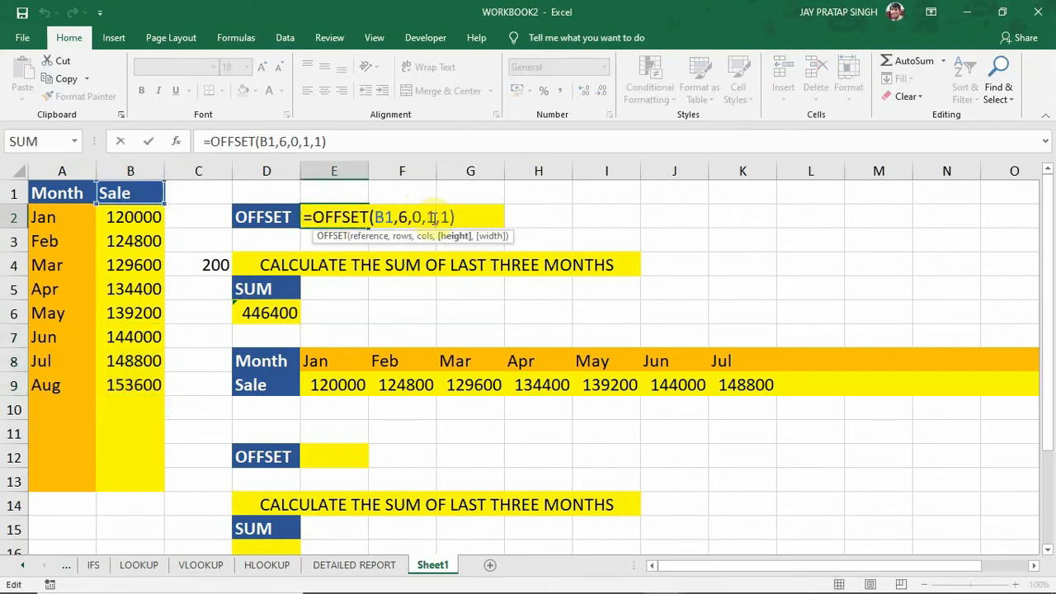
key("BackSpace")
type("3")
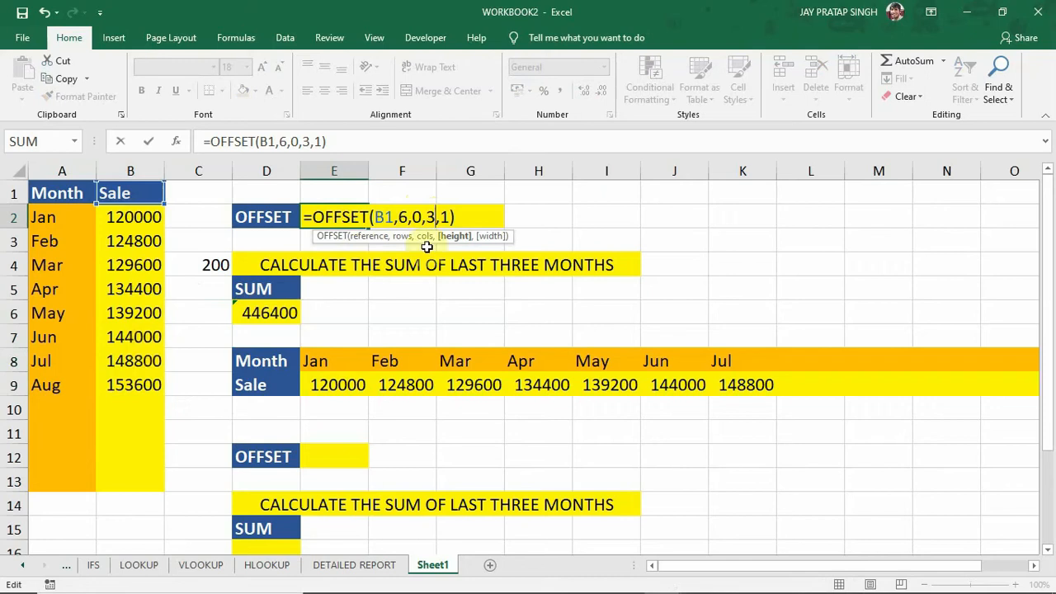
key("Return")
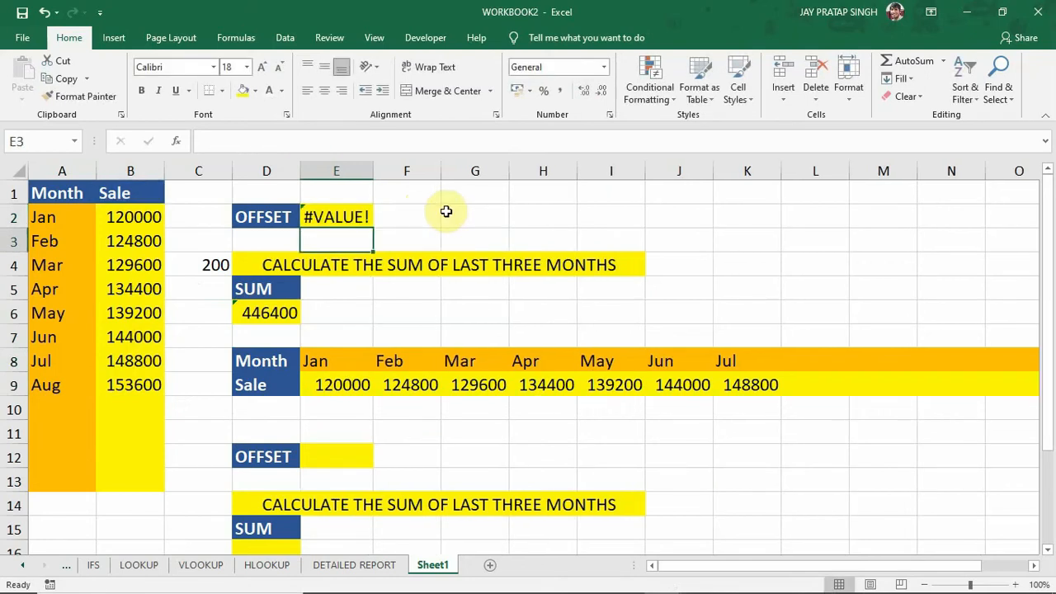
Wrap the formula in E2 in SUM as =SUM(OFFSET(B1,6,0,3,1)) and compare it with the total of B7:B9.
left_click(340, 217)
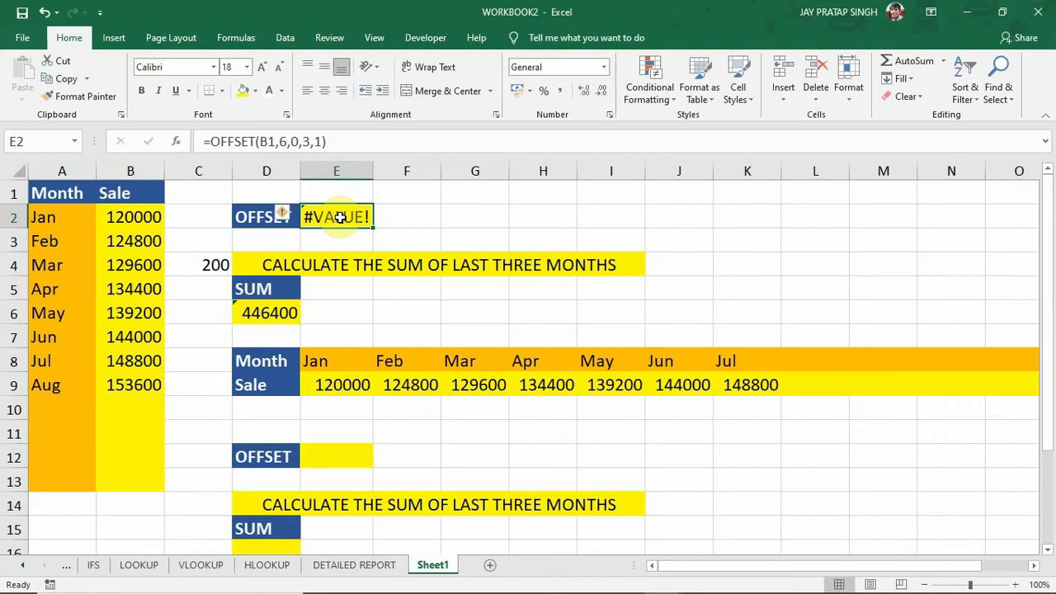
double_click(363, 216)
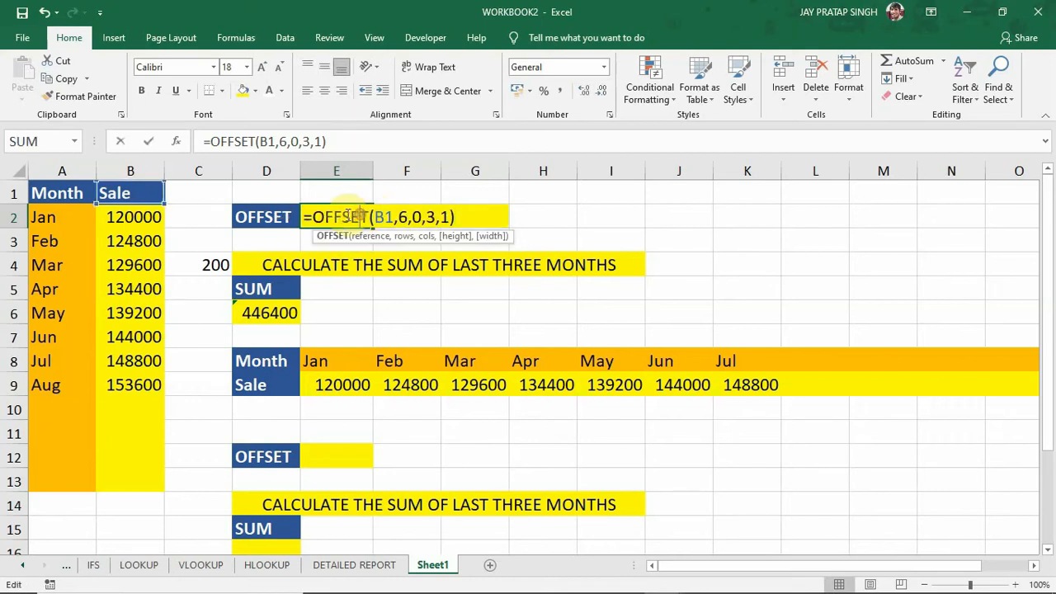
left_click(315, 216)
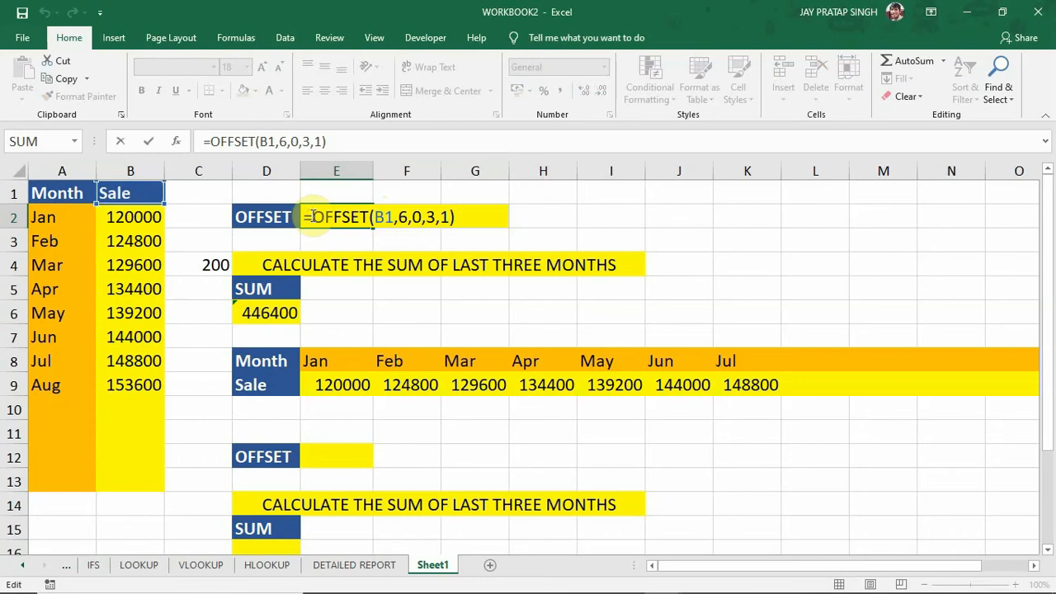
type("SUM")
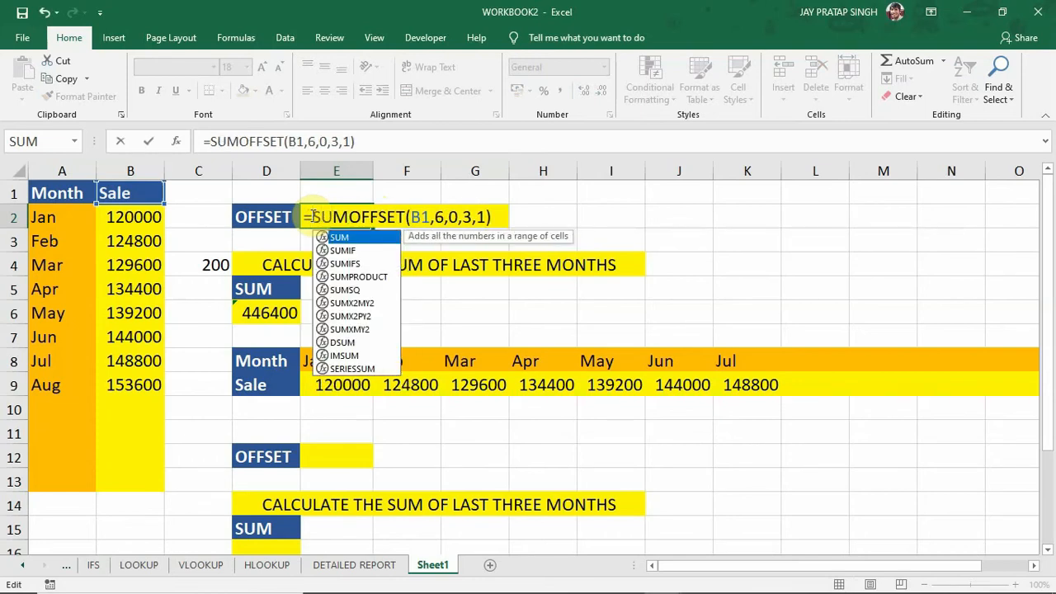
type("(")
left_click(495, 216)
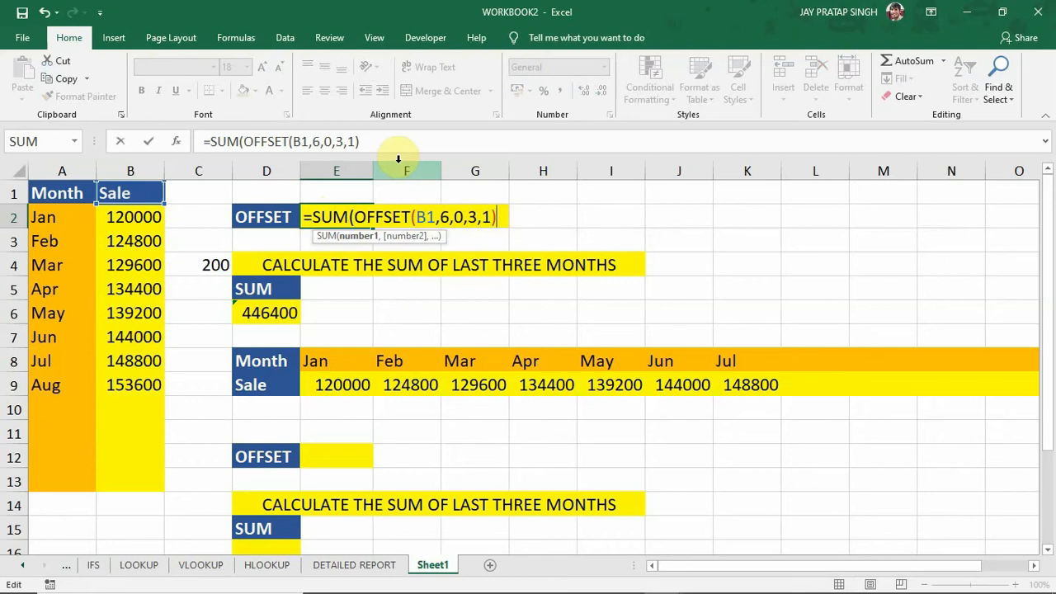
type(")")
key("Return")
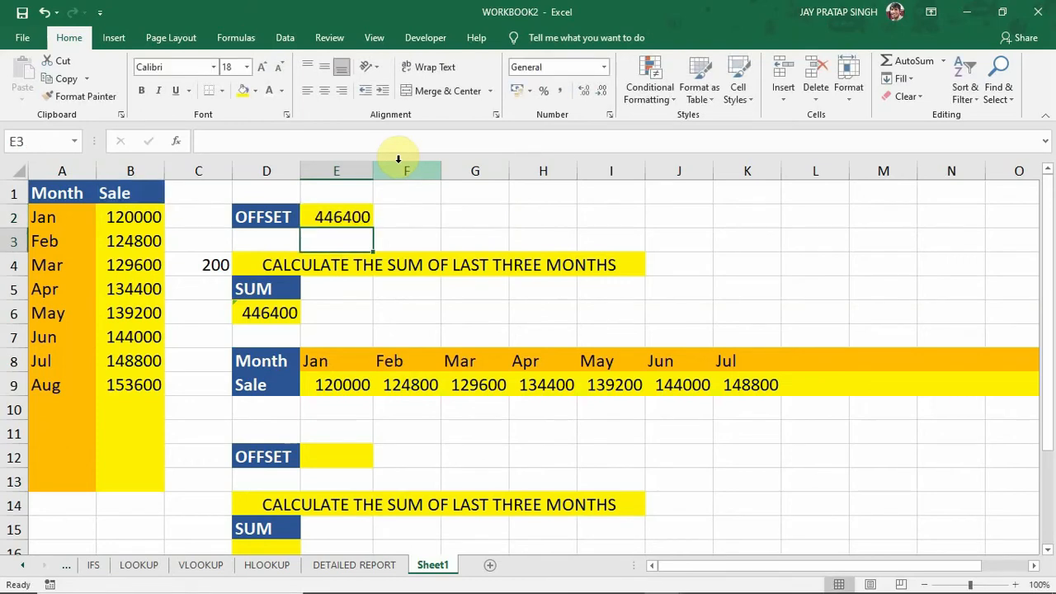
left_click(317, 218)
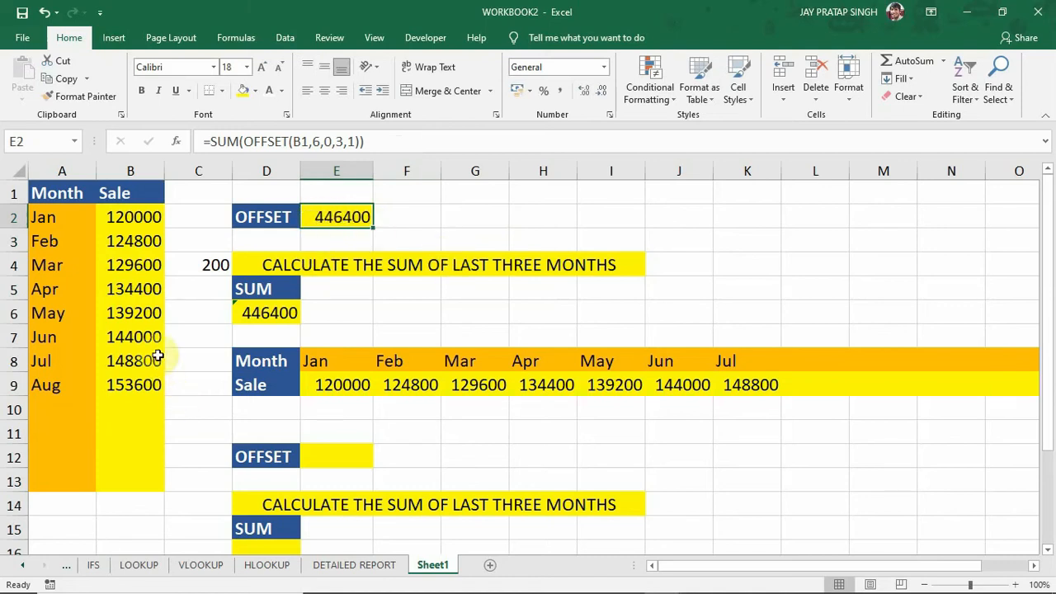
left_click_drag(136, 336, 138, 381)
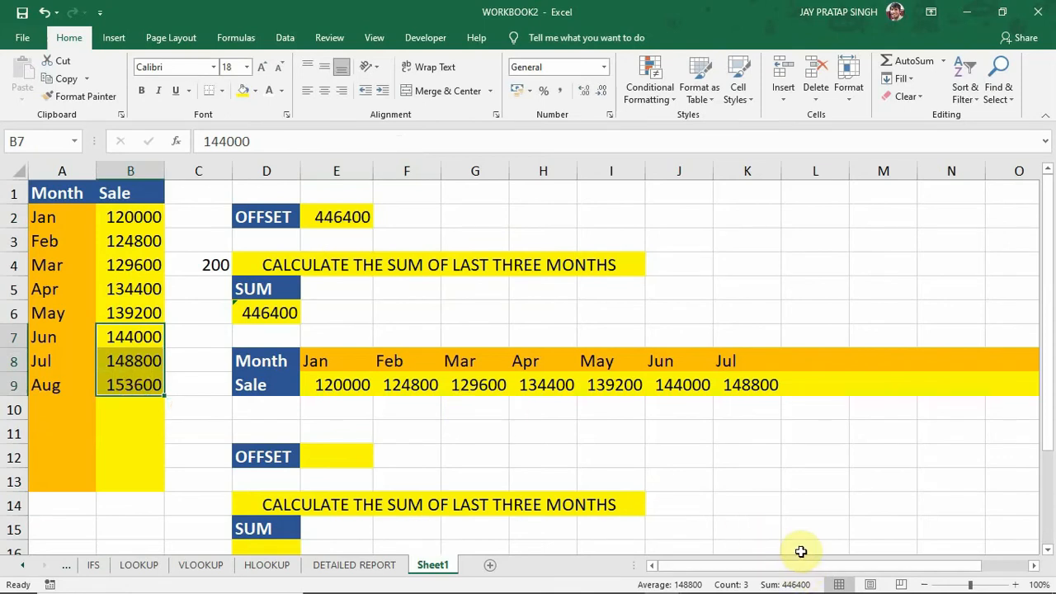
Extend the month series to Sep in A10 and the sale series to 158400 in B10, and check E2.
left_click(55, 381)
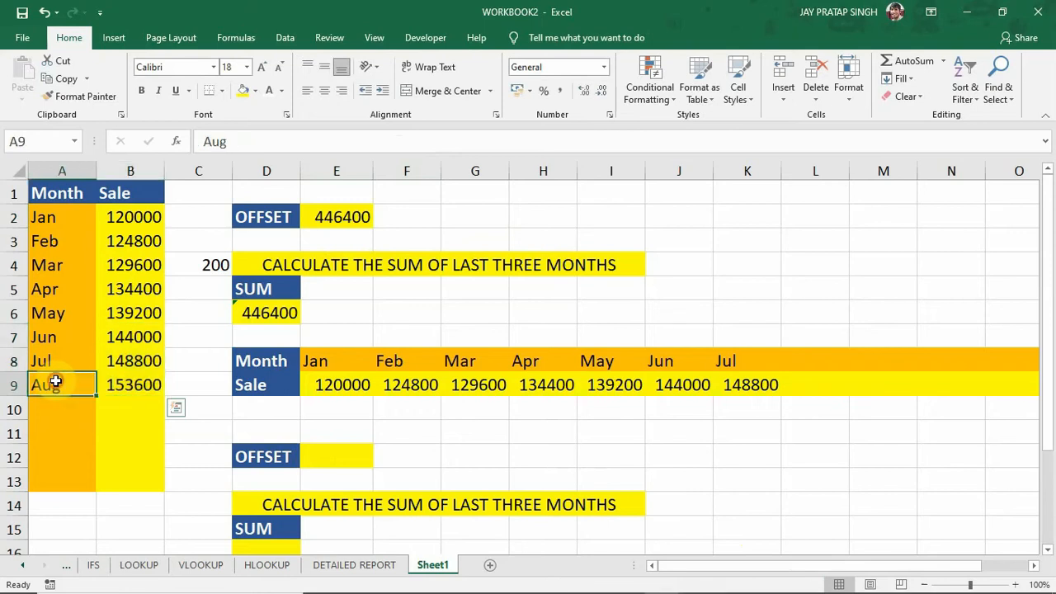
mouse_move(95, 397)
left_mouse_down()
mouse_move(94, 410)
mouse_move(114, 404)
left_mouse_up()
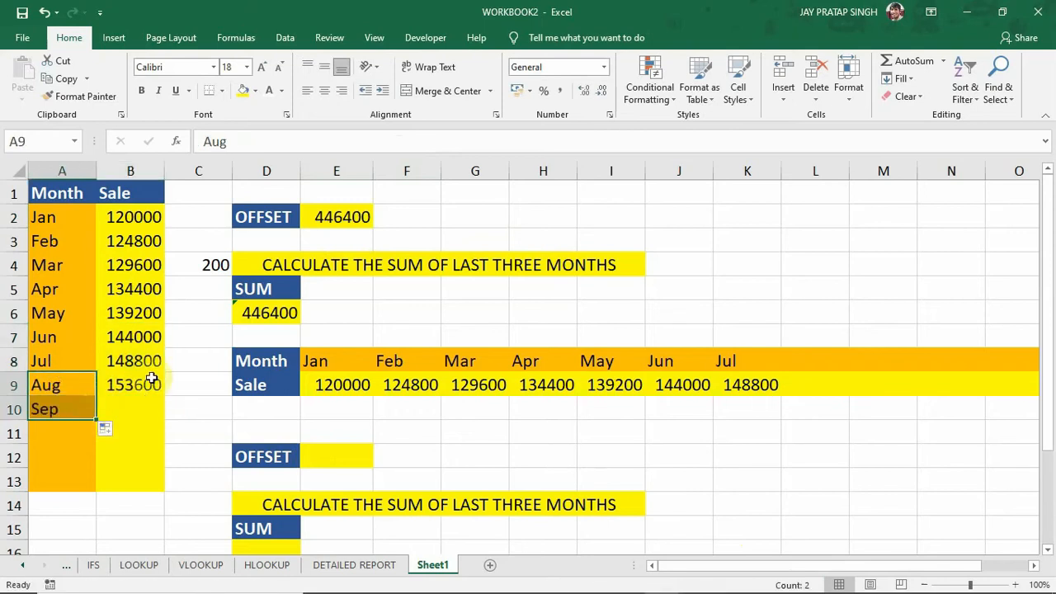
left_click_drag(148, 358, 162, 410)
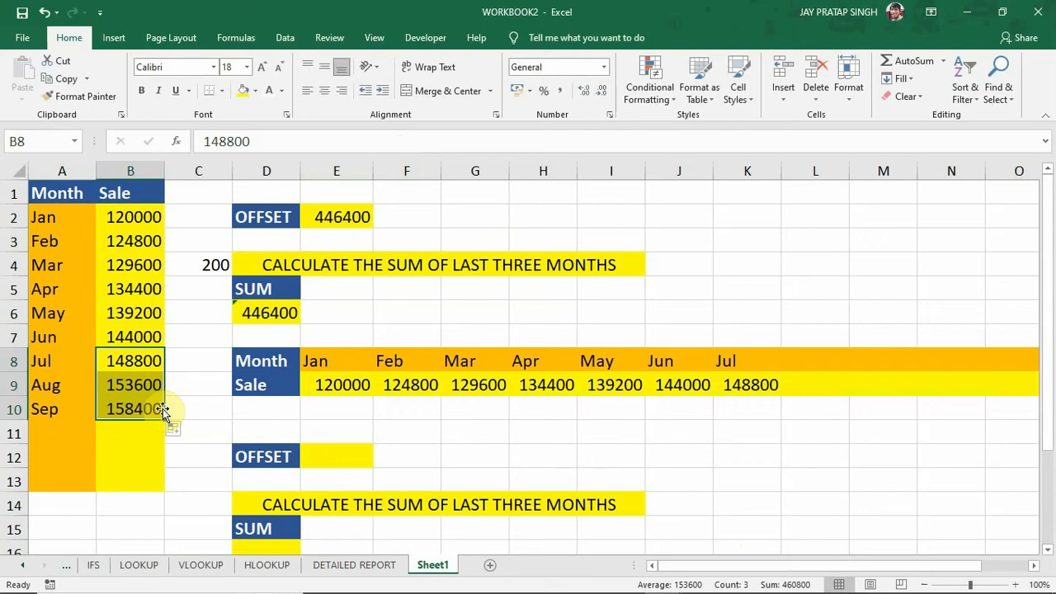
left_click(333, 221)
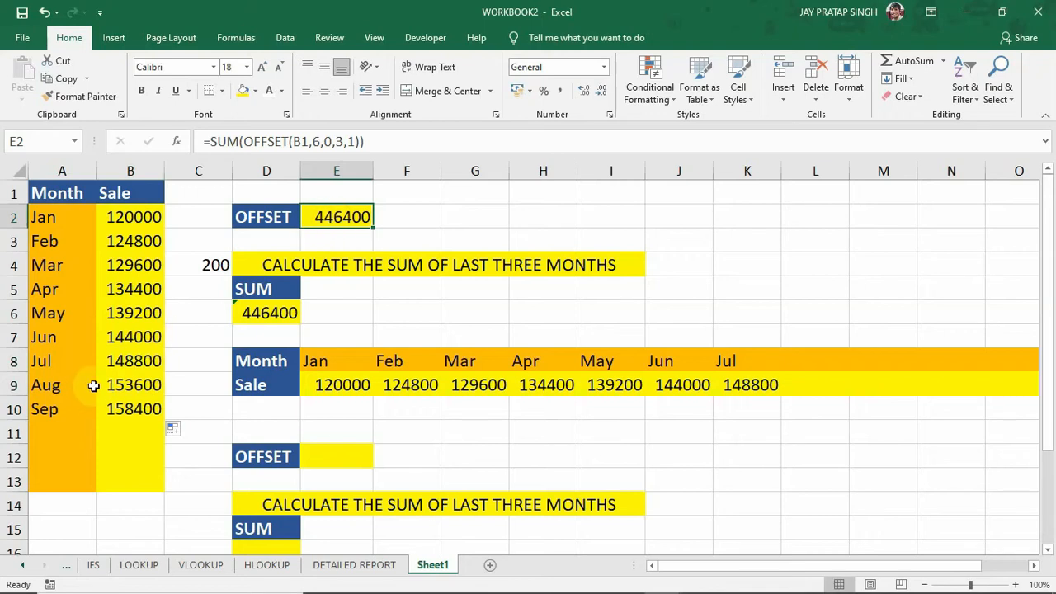
Clear the Aug and Sep entries in A9:B10 and delete the formula in E2.
left_click_drag(49, 387, 115, 398)
key("Delete")
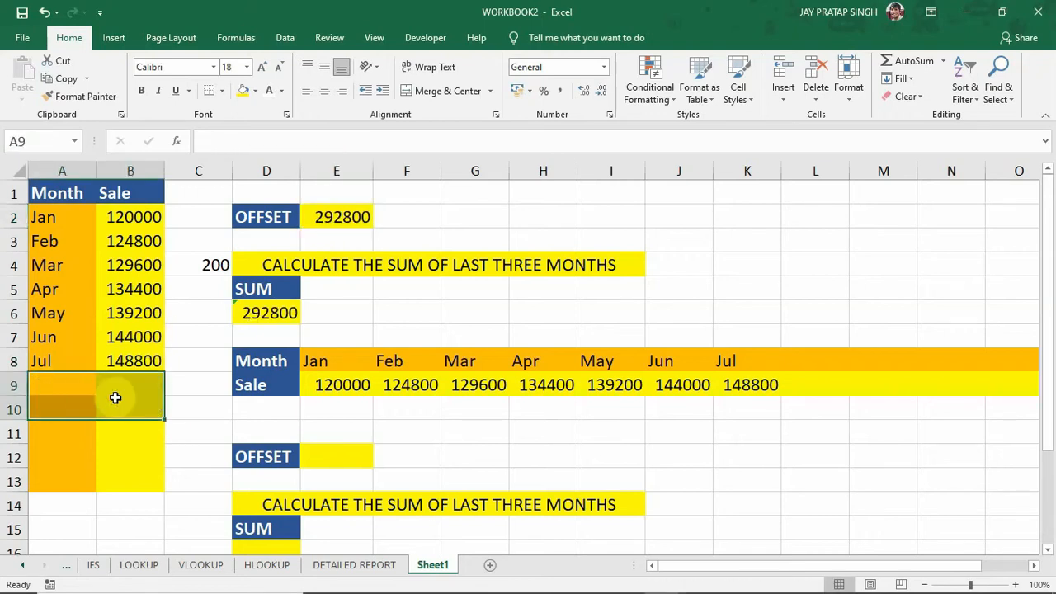
double_click(344, 215)
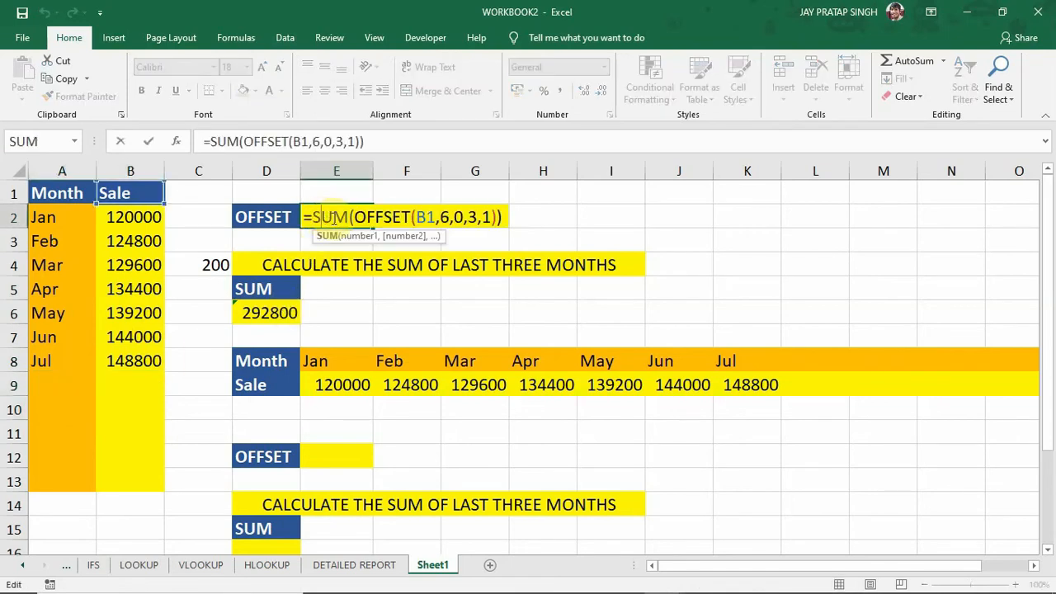
key("Return")
left_click(332, 218)
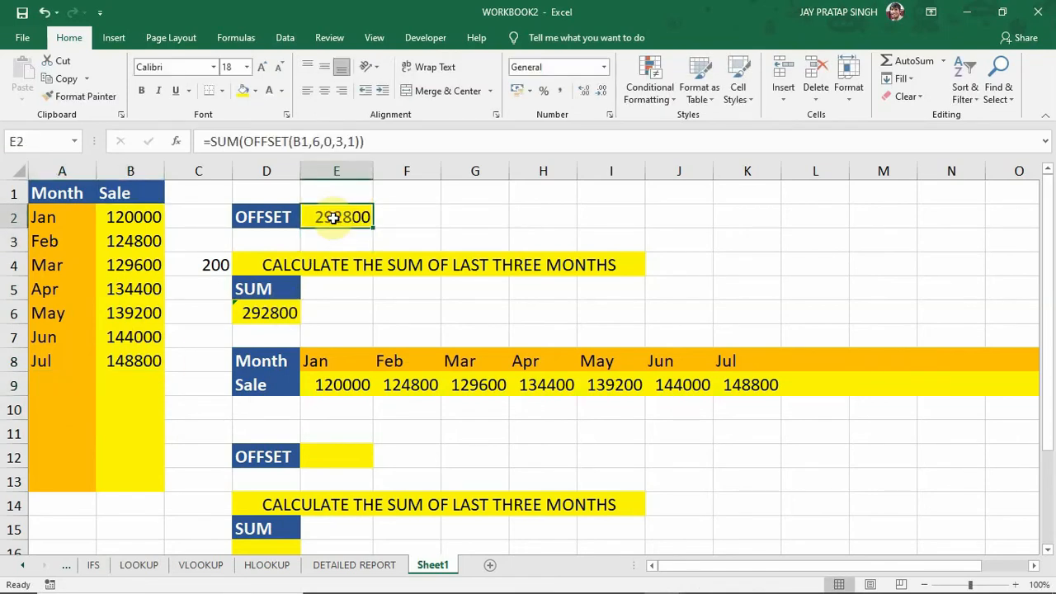
key("Delete")
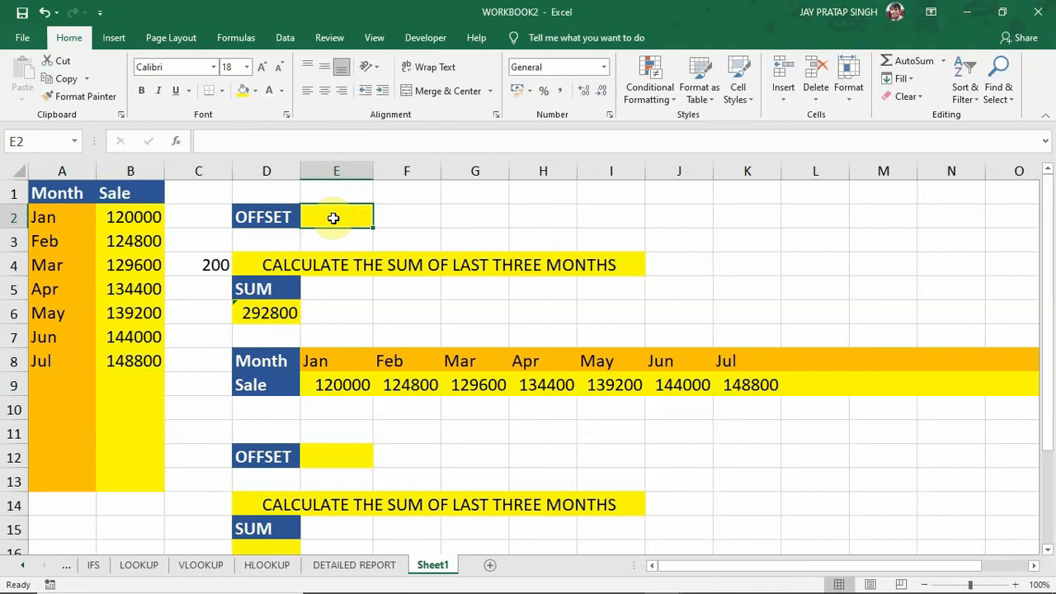
Start a new OFFSET formula in E2 with the Sale header B1 as its reference argument.
type("=S")
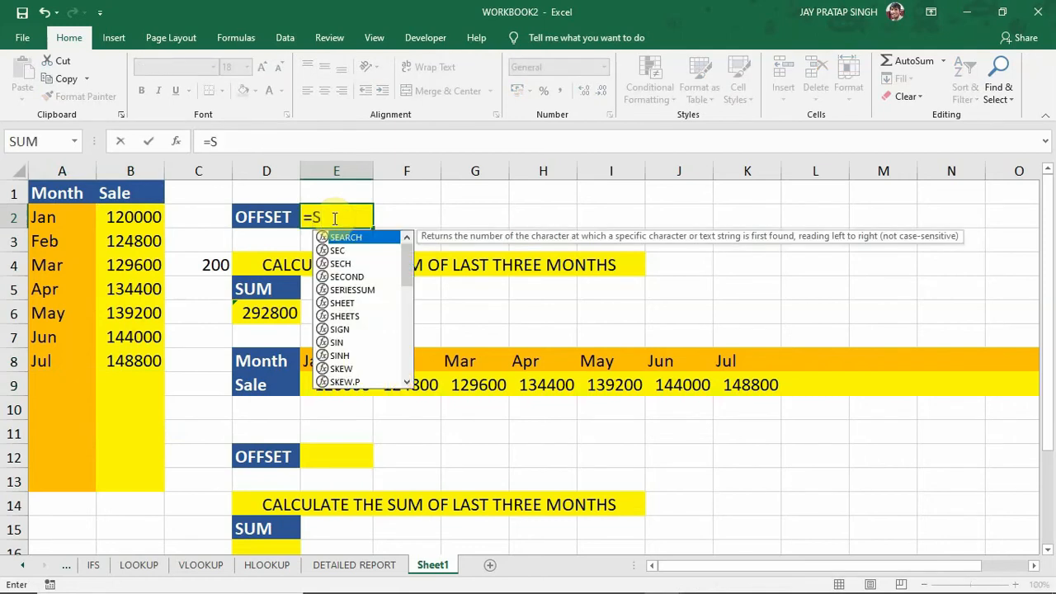
key("BackSpace")
type("OF")
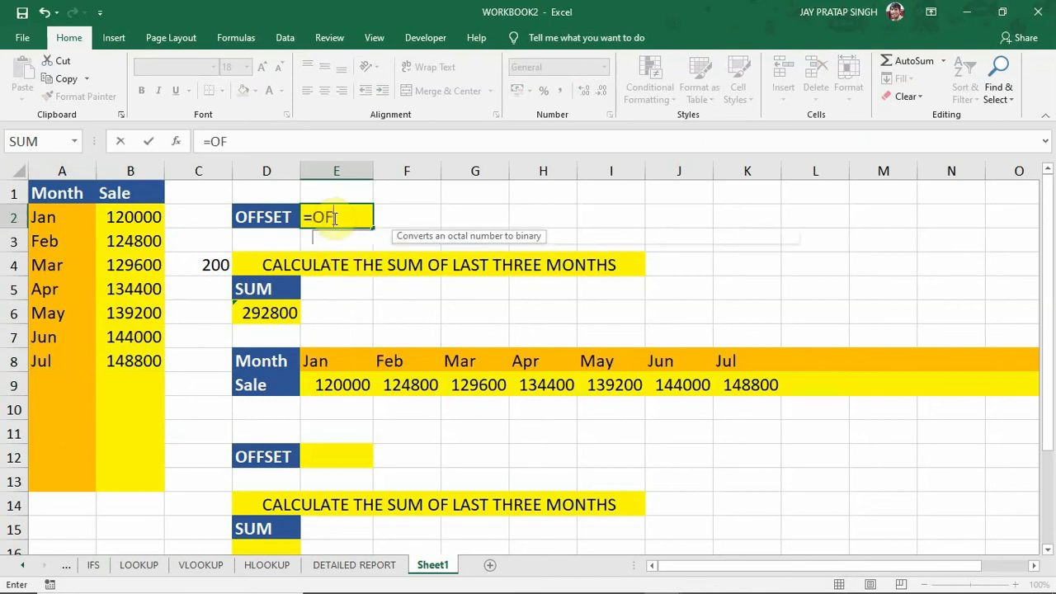
type("FSET")
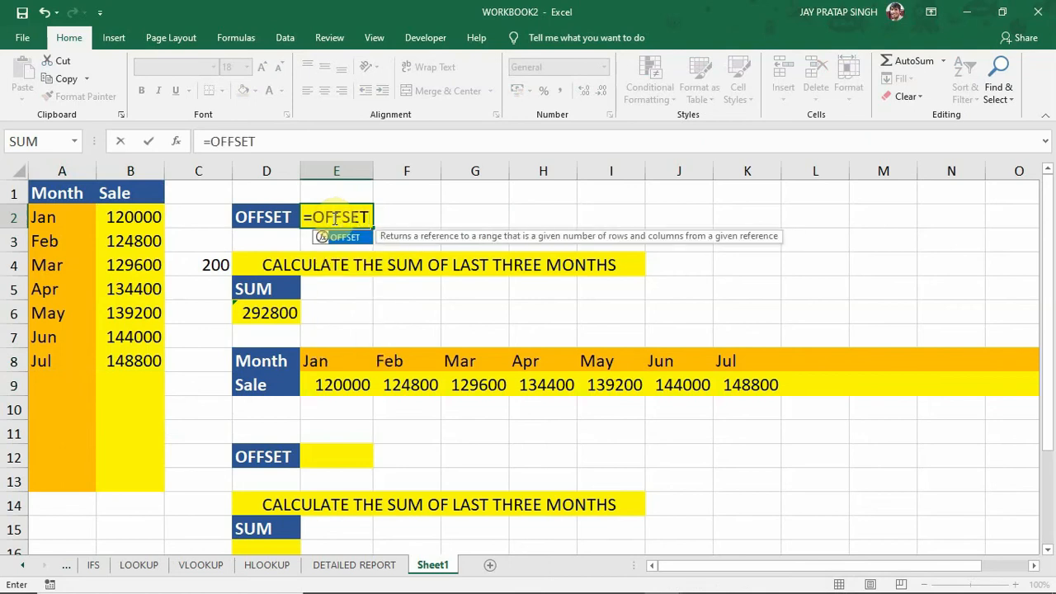
type("(")
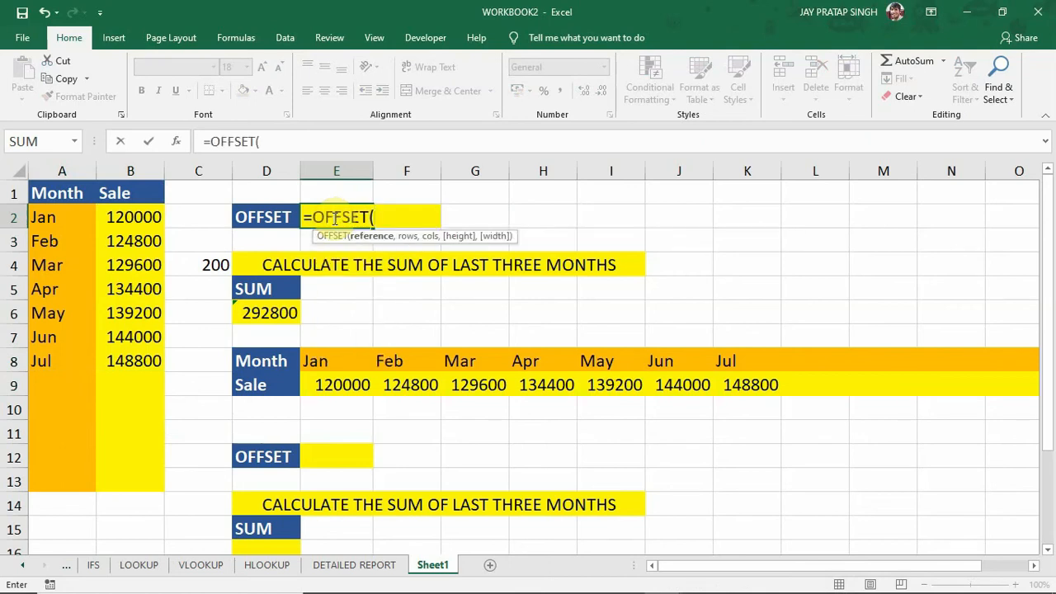
left_click(142, 194)
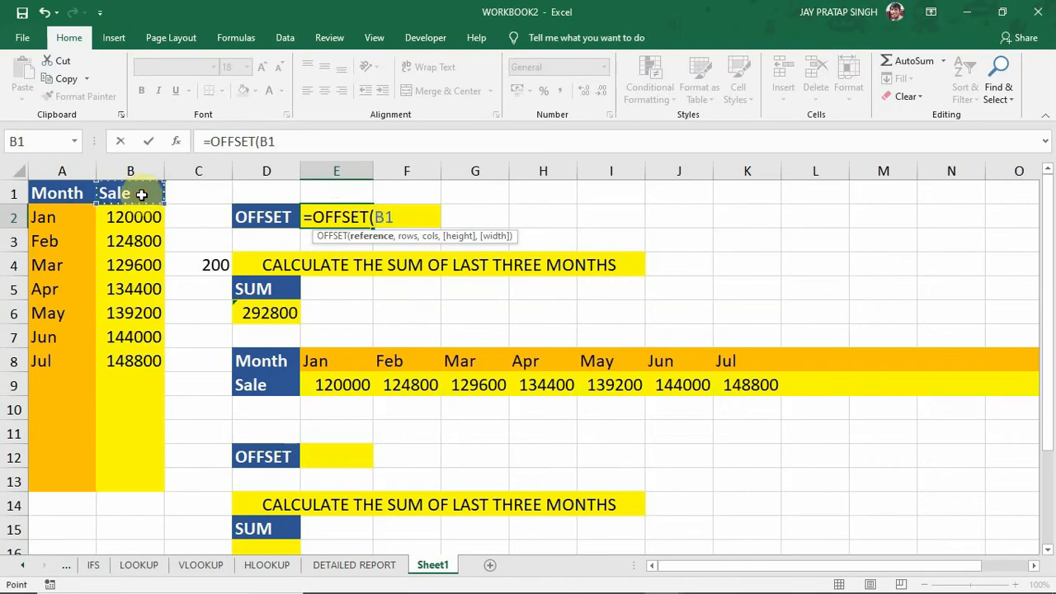
type(",")
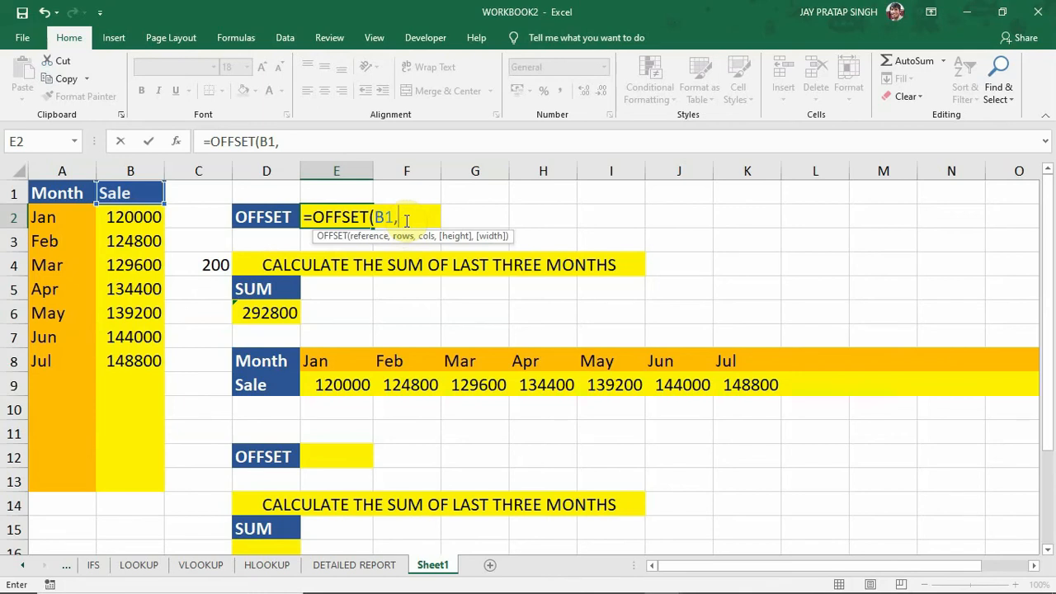
Enter COUNT(B2:B13) as the rows argument of the OFFSET formula in E2.
type("COUNT")
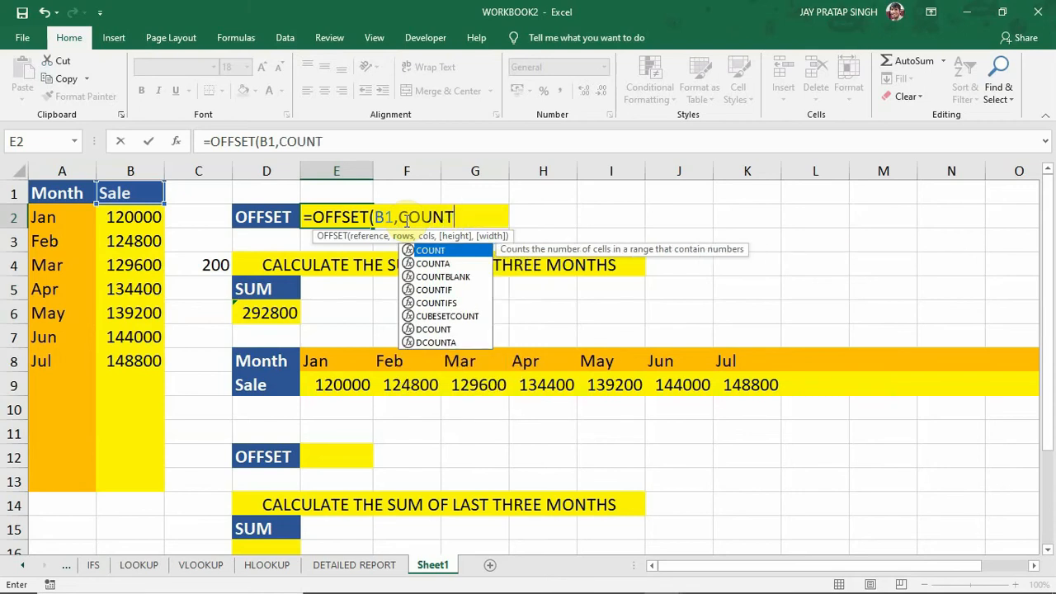
type("(")
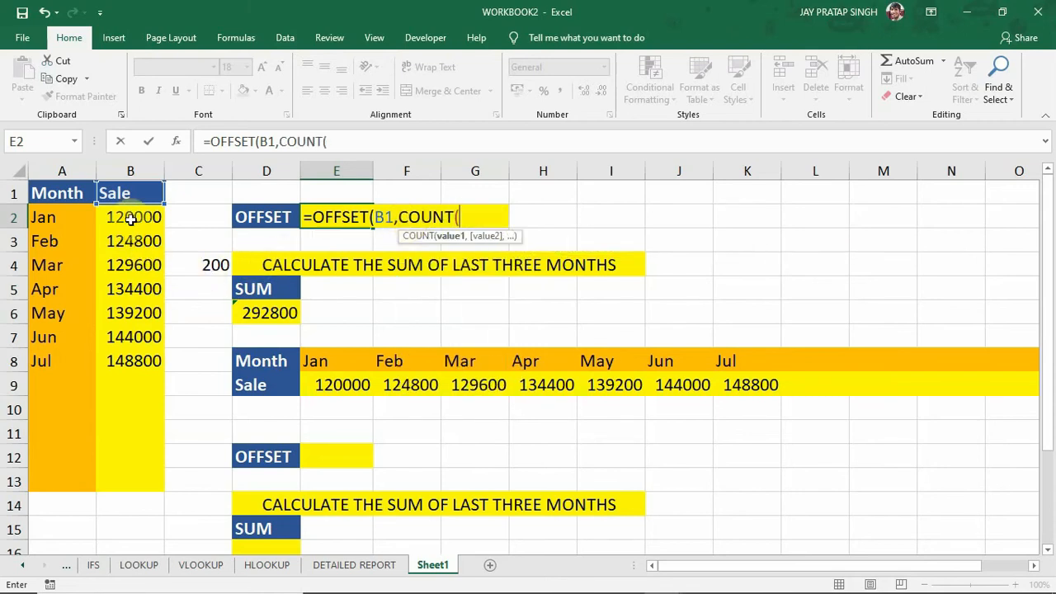
left_click_drag(130, 218, 129, 472)
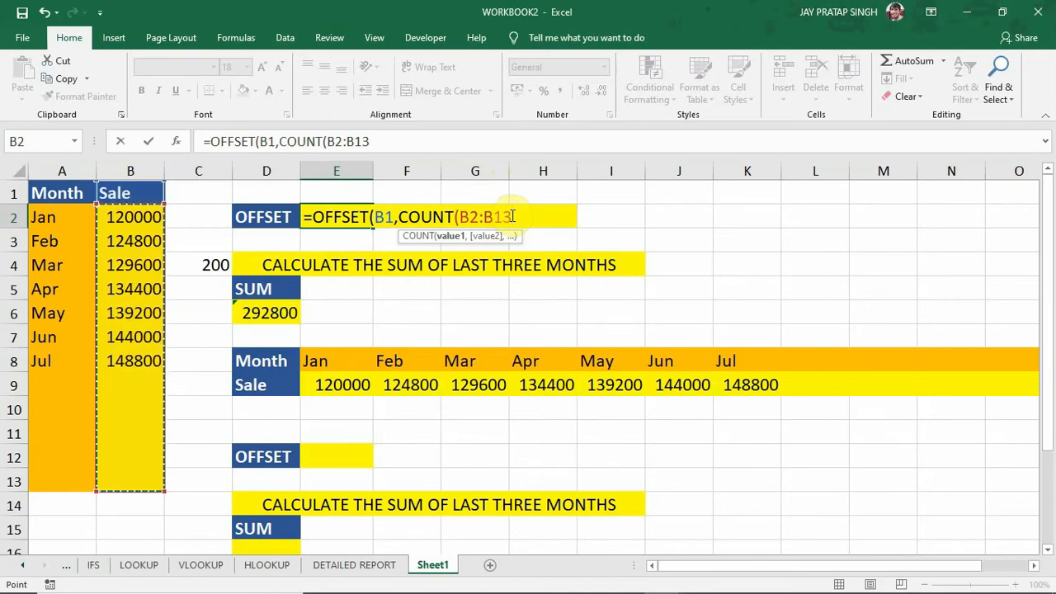
type("),")
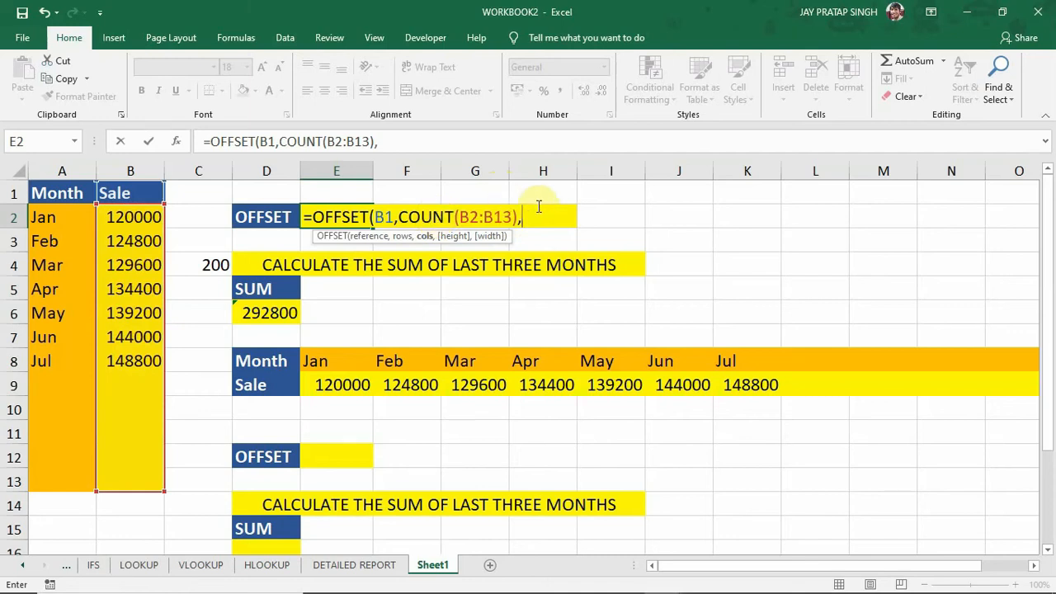
Complete the OFFSET formula in E2 with 0 columns, a height of -3 and a width of 1.
type("0,")
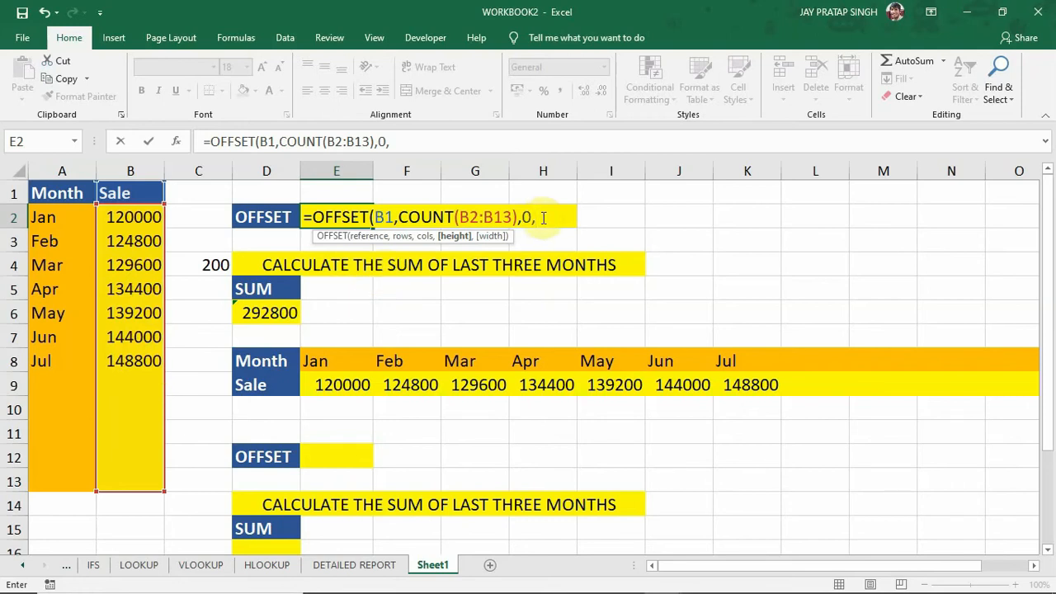
type("-3,1")
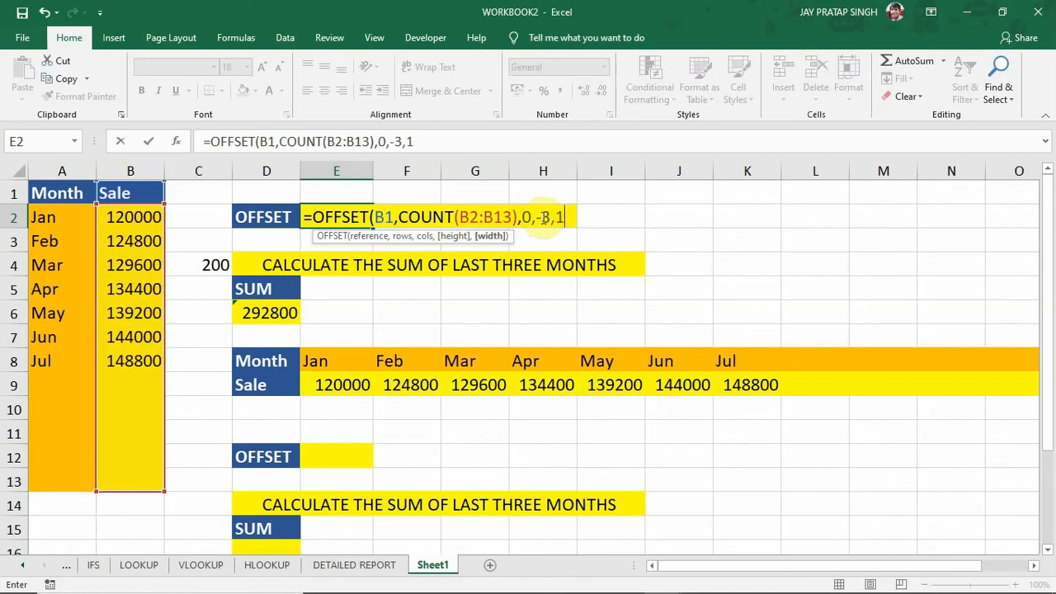
type(")")
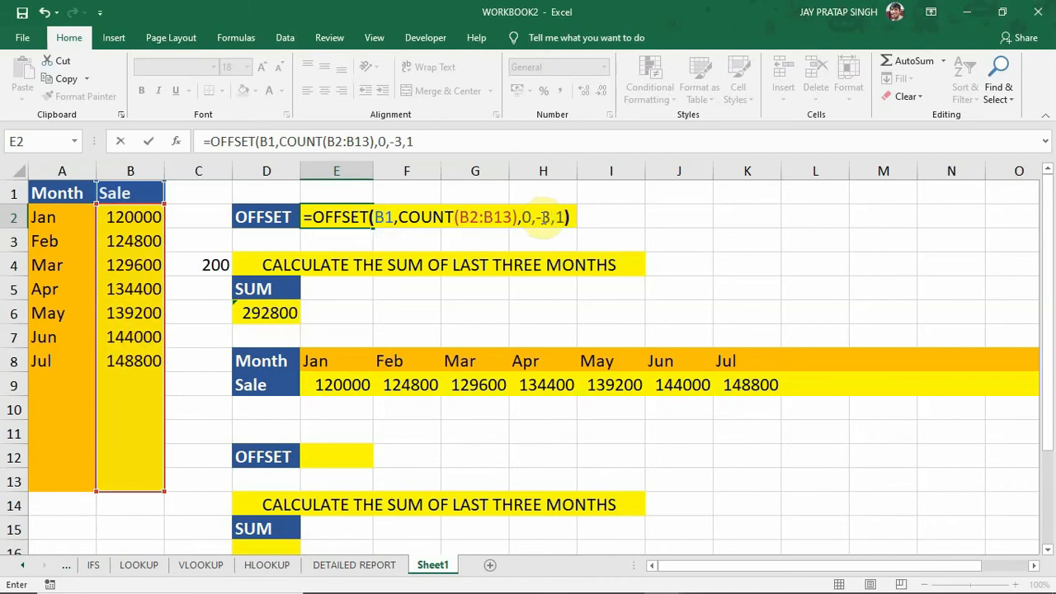
key("Return")
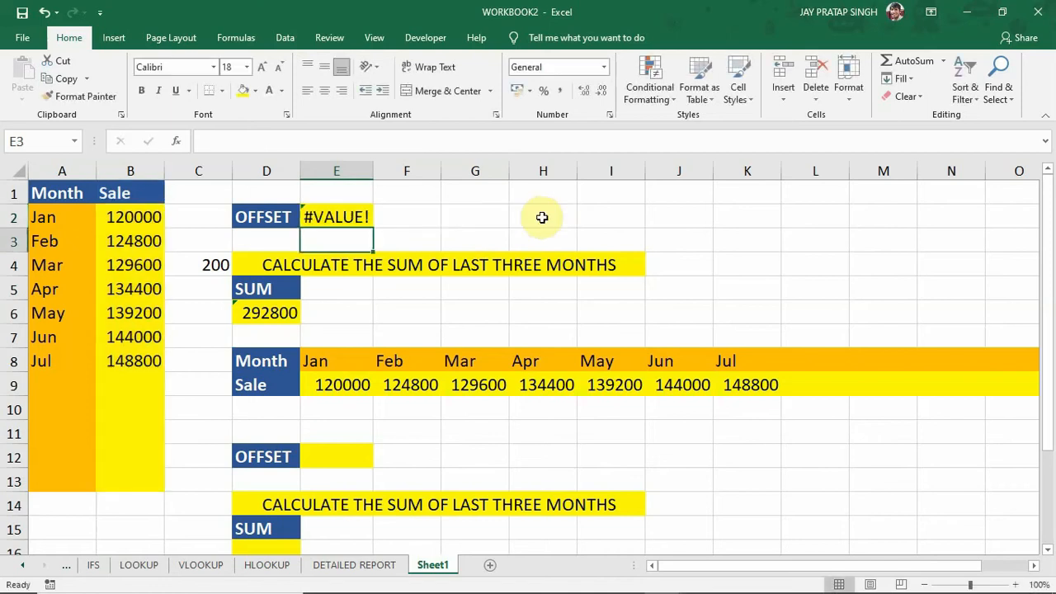
Wrap the OFFSET formula in E2 in a SUM function and compare its result with the May to Jul sales in B6:B8.
double_click(350, 216)
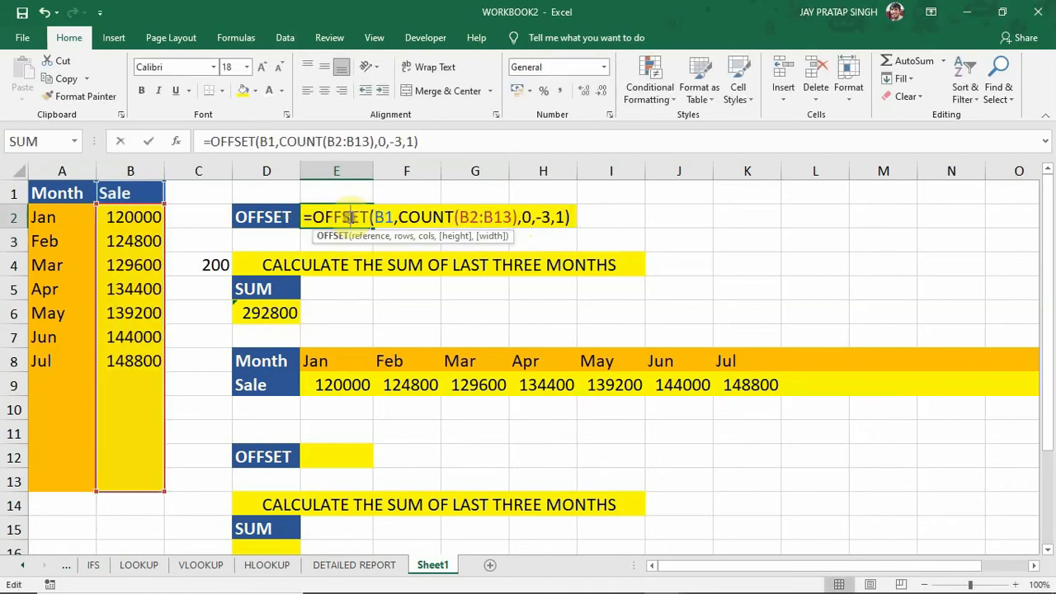
left_click(314, 216)
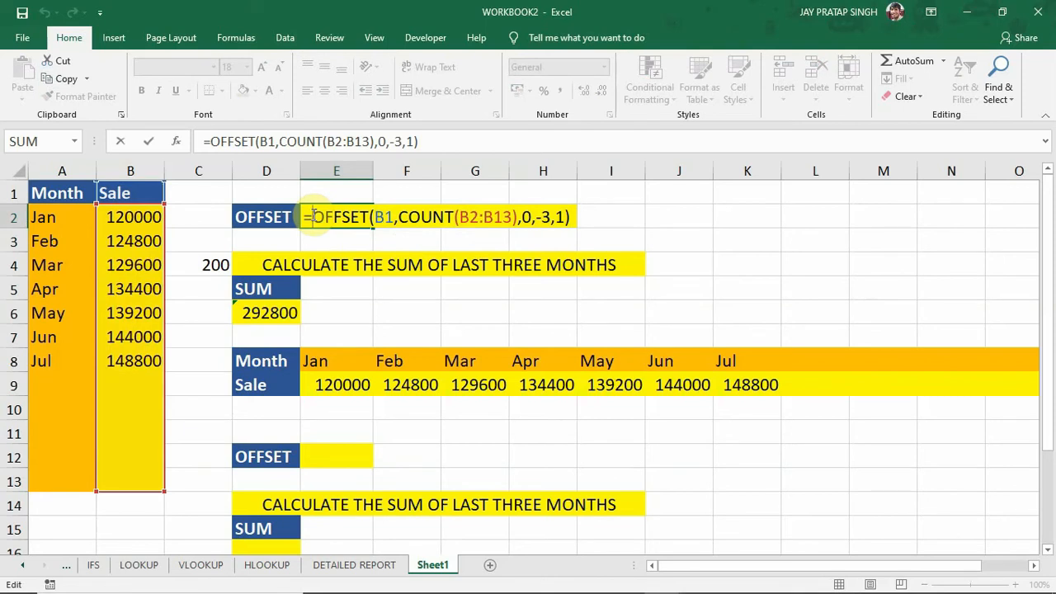
type("SUM")
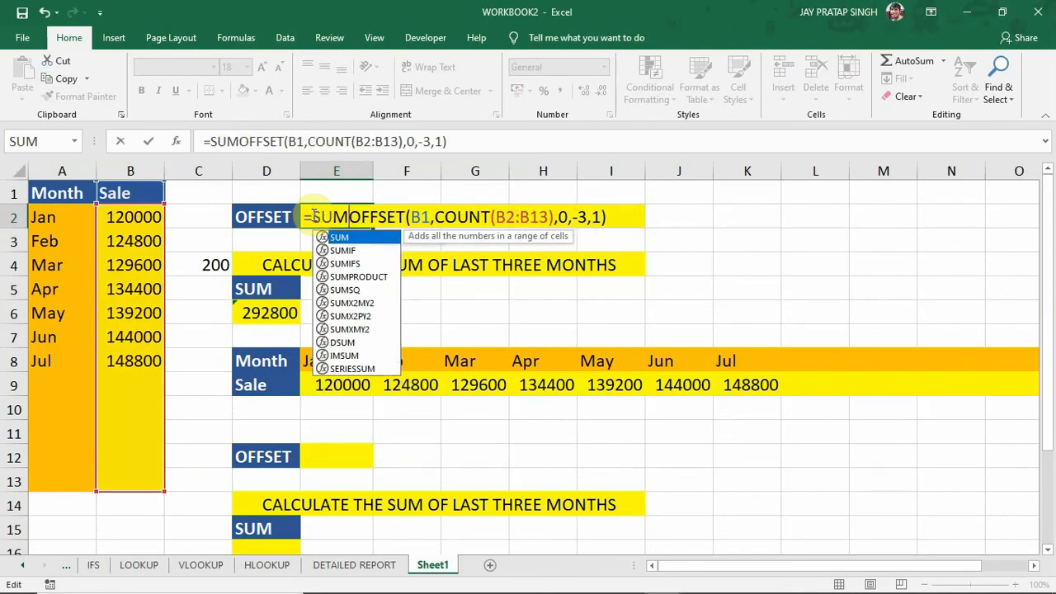
type("(")
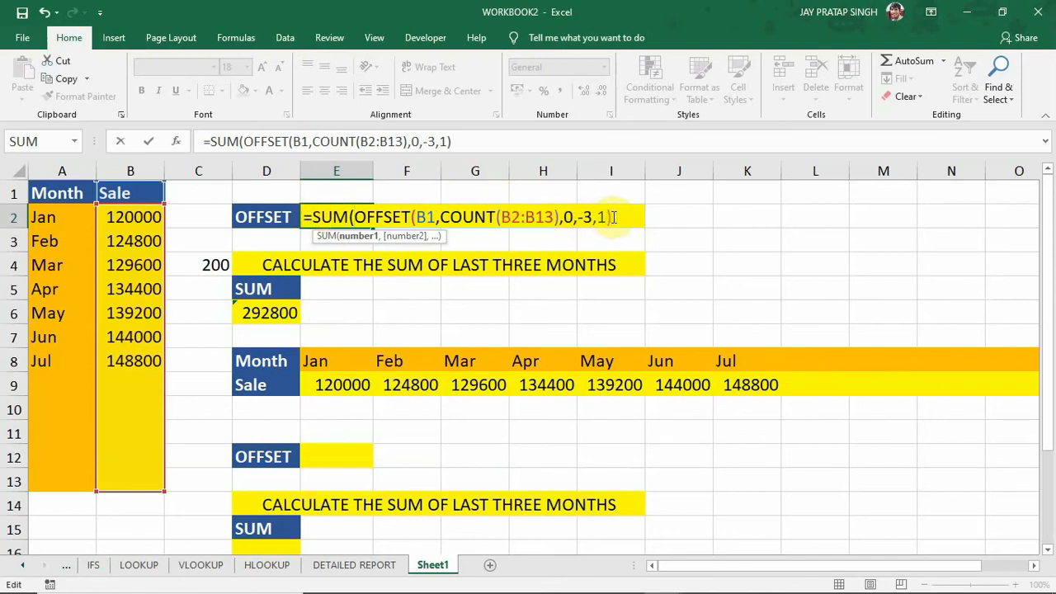
type(")")
key("Return")
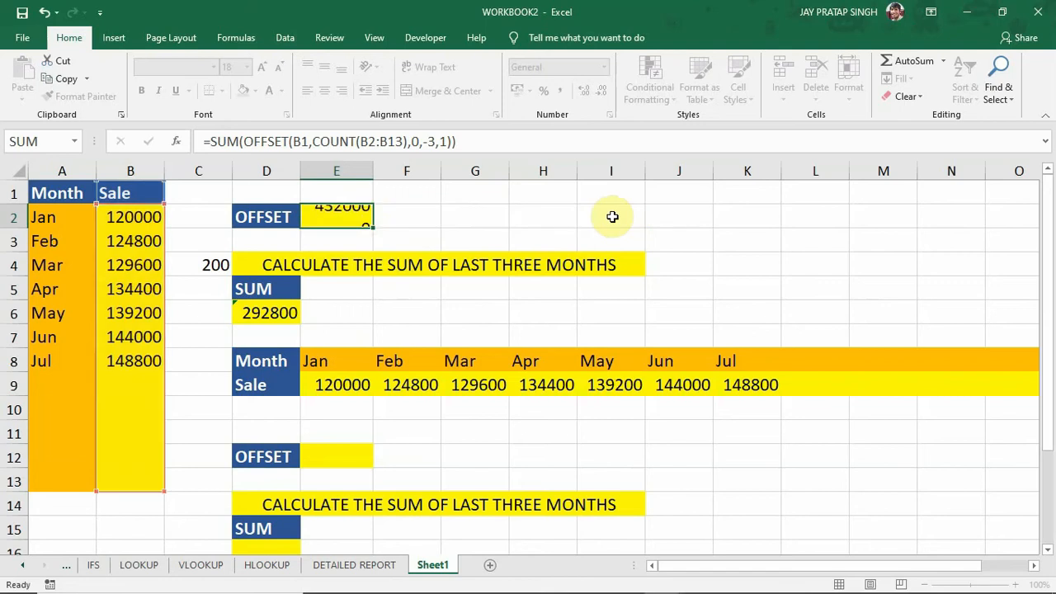
left_click(336, 214)
left_click_drag(142, 311, 140, 361)
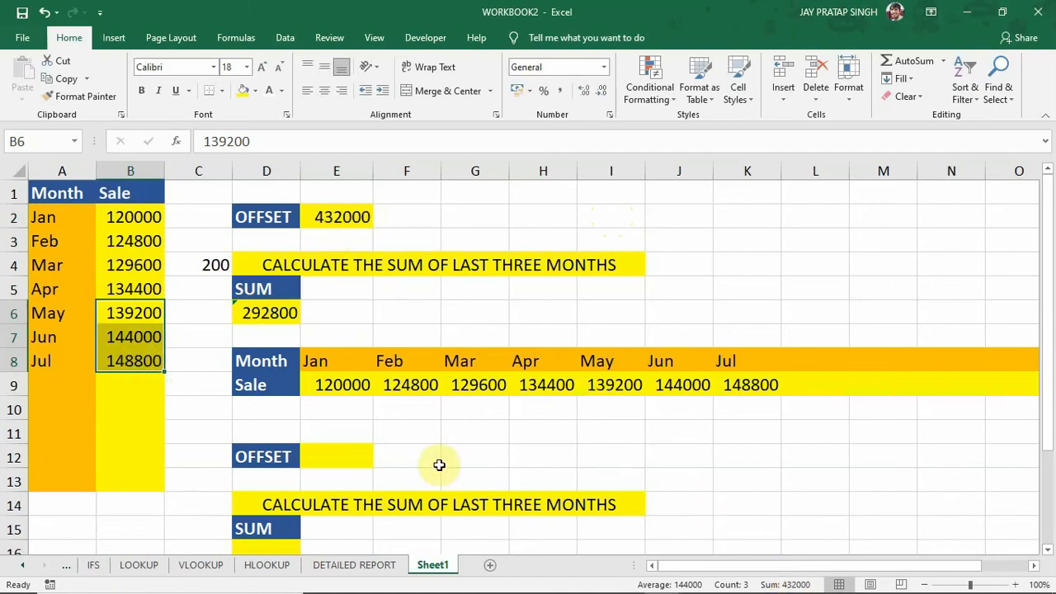
Fill the month and sale series down to Aug in A9:B9 and compare E2 with the Jun to Aug sales.
left_click(65, 361)
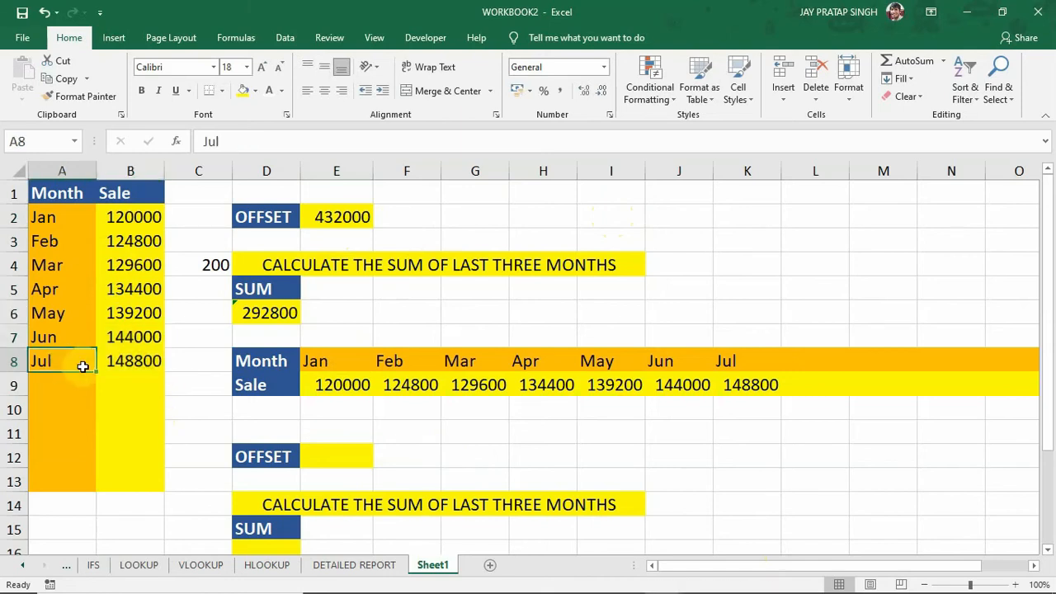
left_click_drag(95, 371, 94, 388)
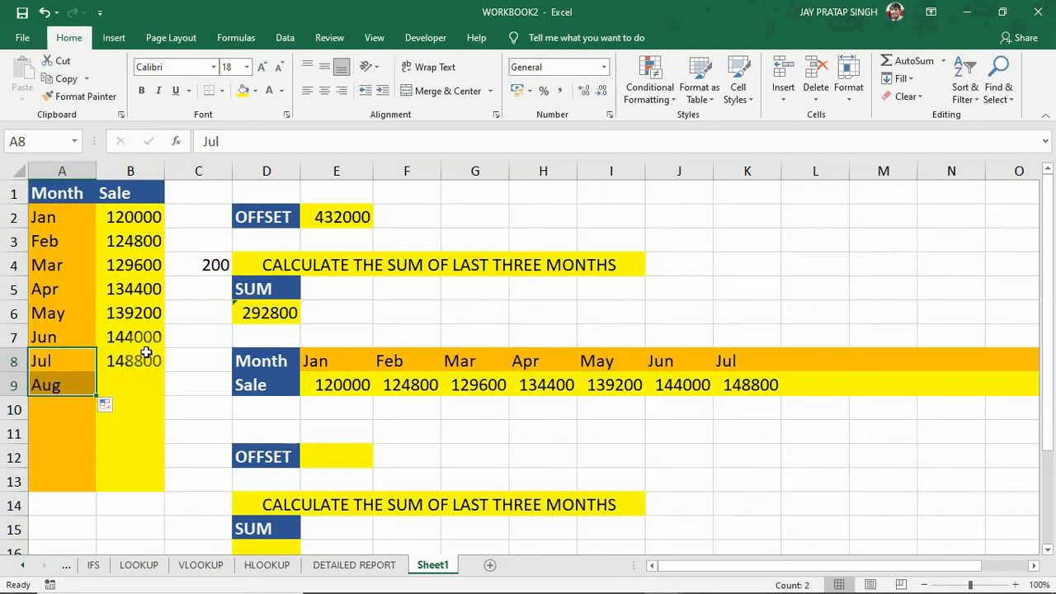
left_click_drag(146, 339, 163, 387)
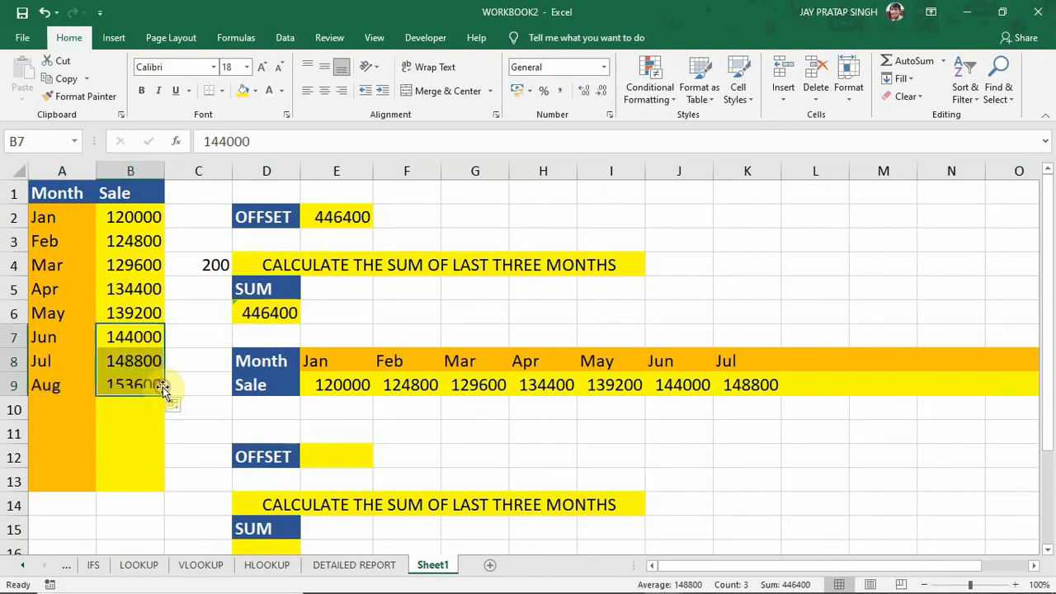
left_click(330, 221)
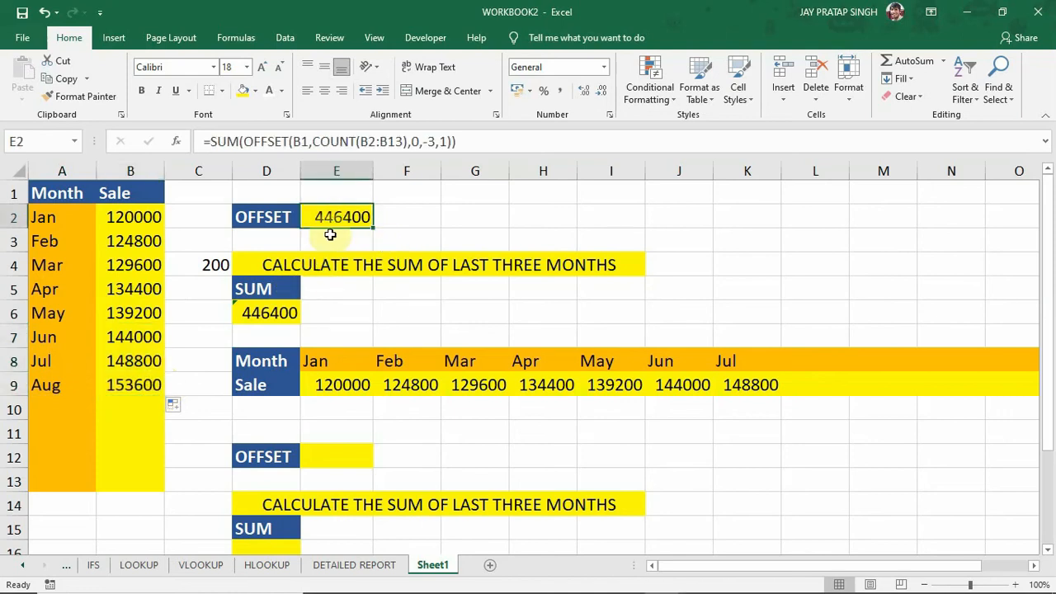
left_click(133, 341)
left_click_drag(132, 340, 135, 385)
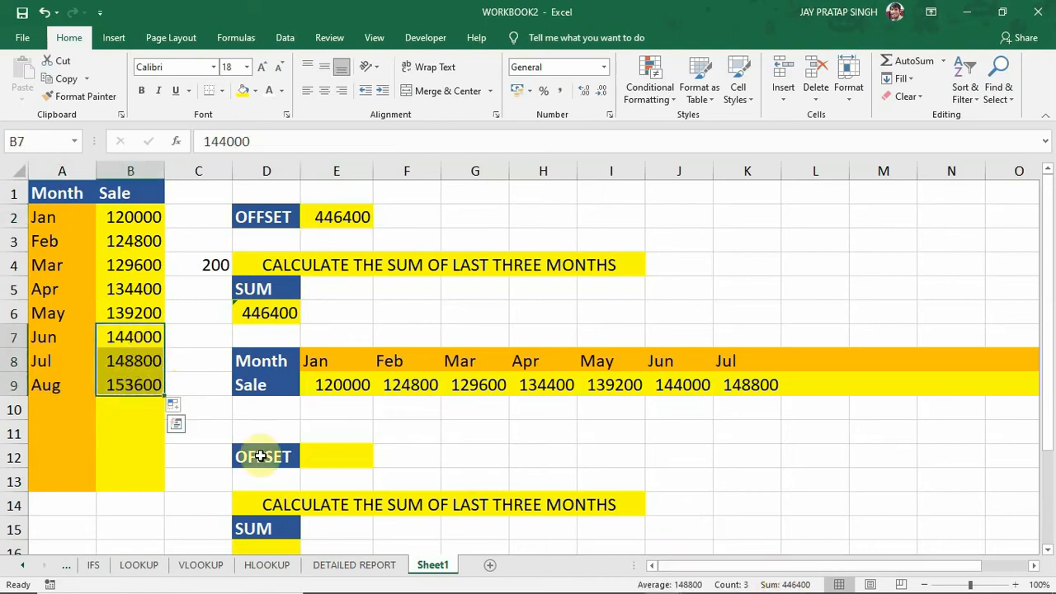
Extend the month and sale series to Sep in row 10 and check the dynamic sum in E2.
left_click(72, 410)
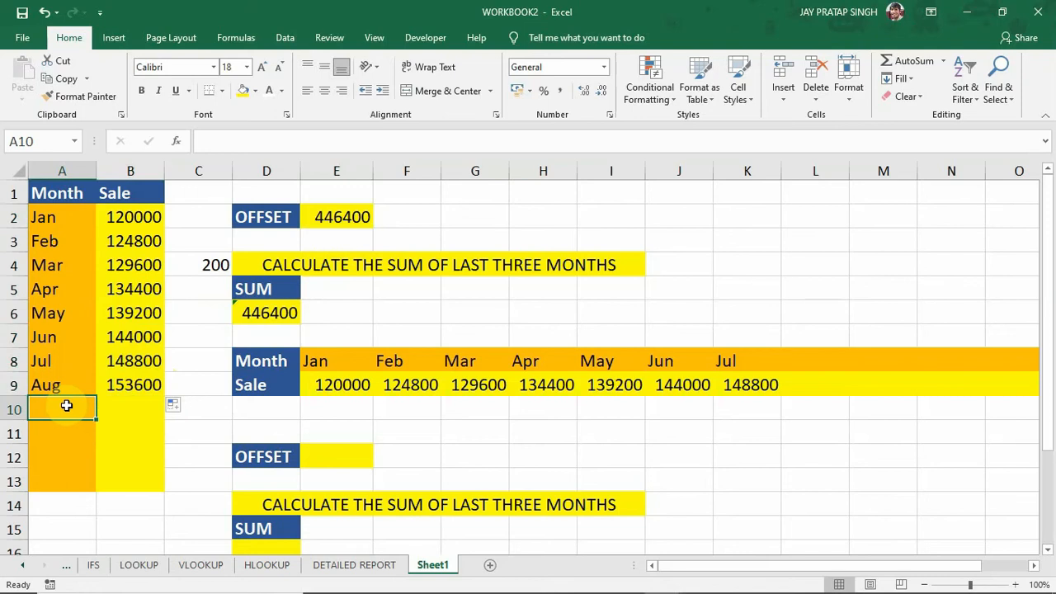
left_click(66, 385)
left_click_drag(96, 397, 95, 412)
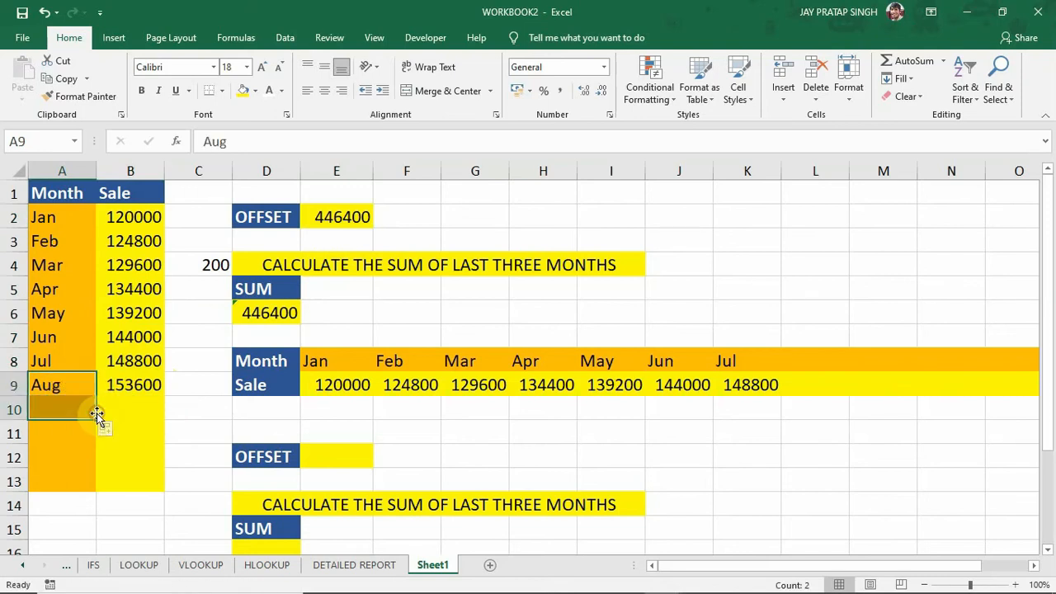
left_click(140, 369)
left_click_drag(140, 378, 162, 405)
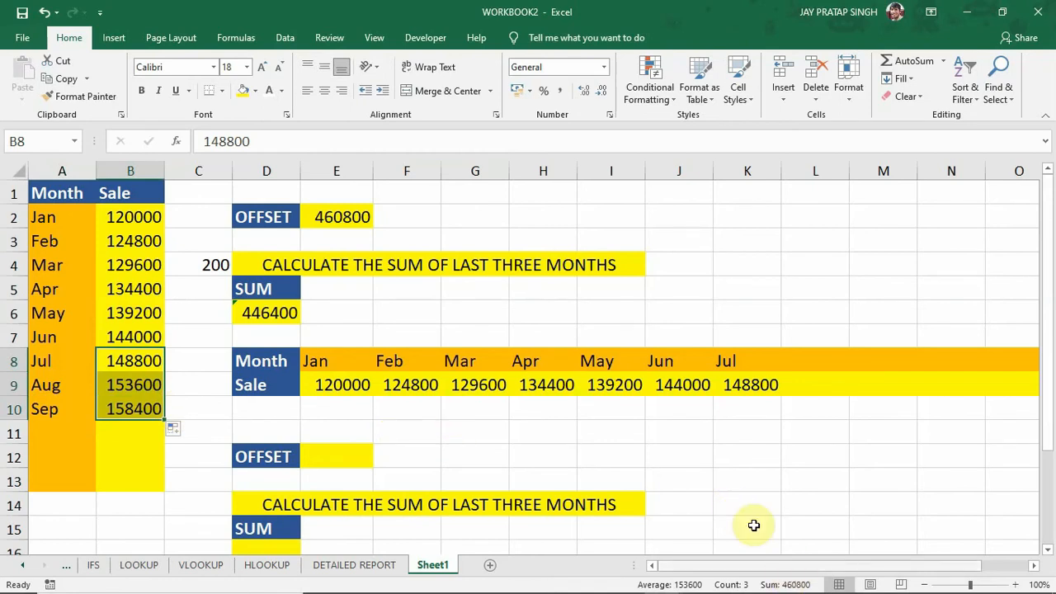
left_click(341, 216)
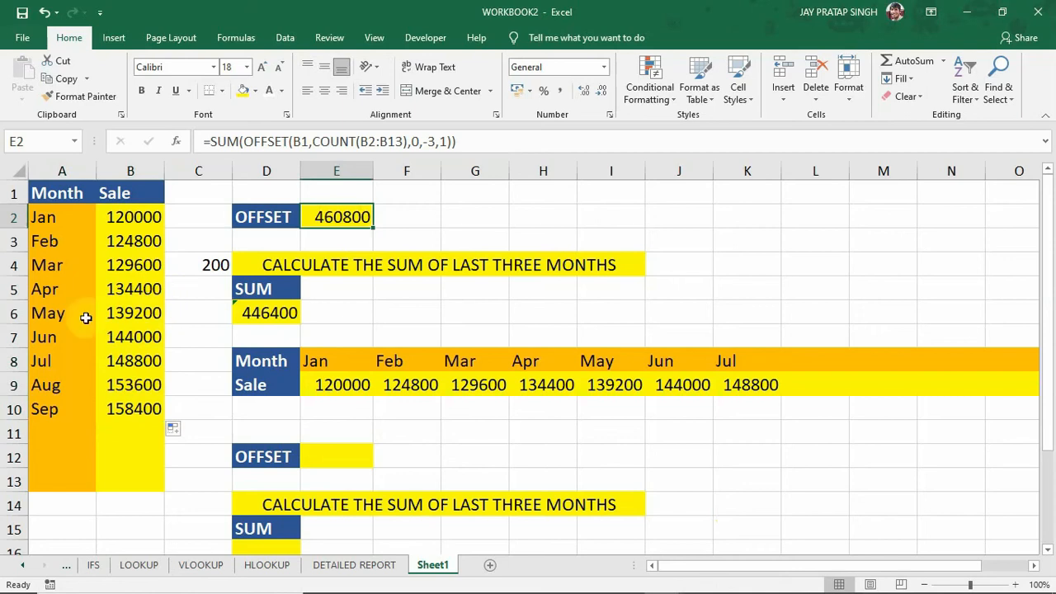
Clear the Jun to Sep entries in A7:B10 and compare E2 with the Mar to May sales in B4:B6.
left_click_drag(42, 341, 148, 408)
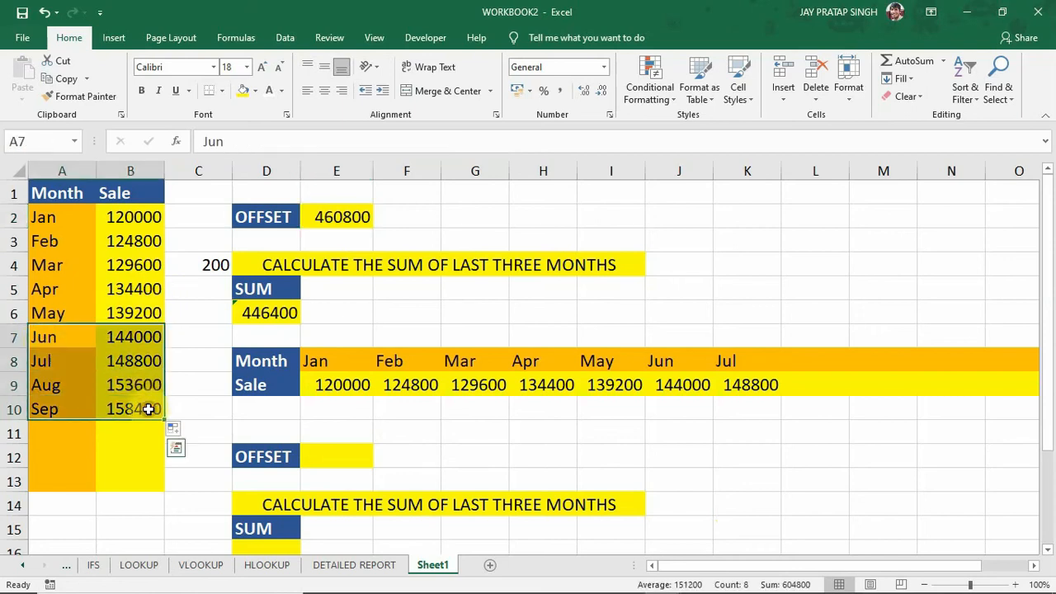
key("Delete")
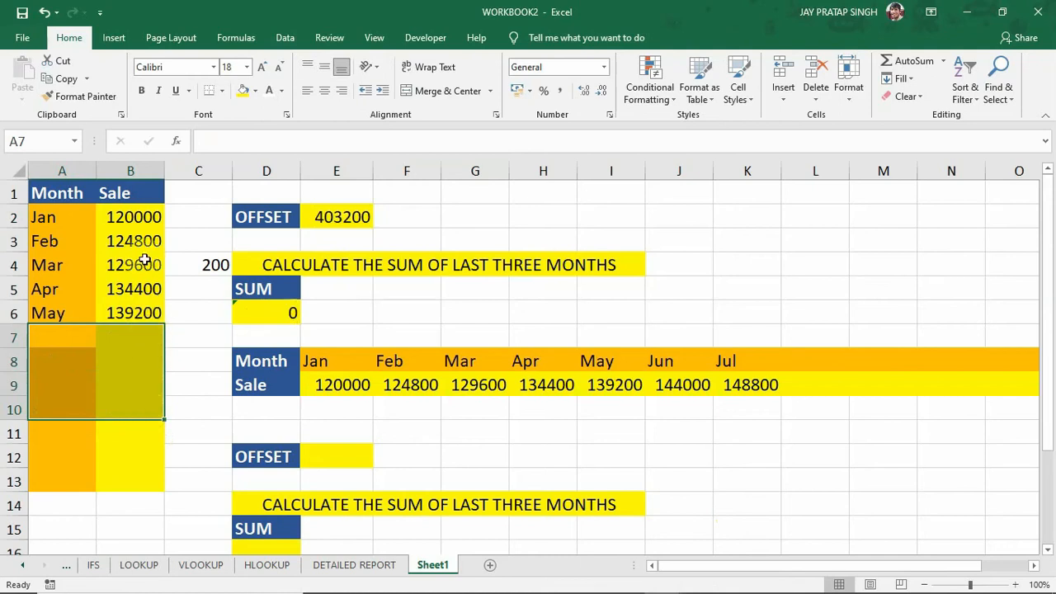
left_click_drag(141, 262, 141, 307)
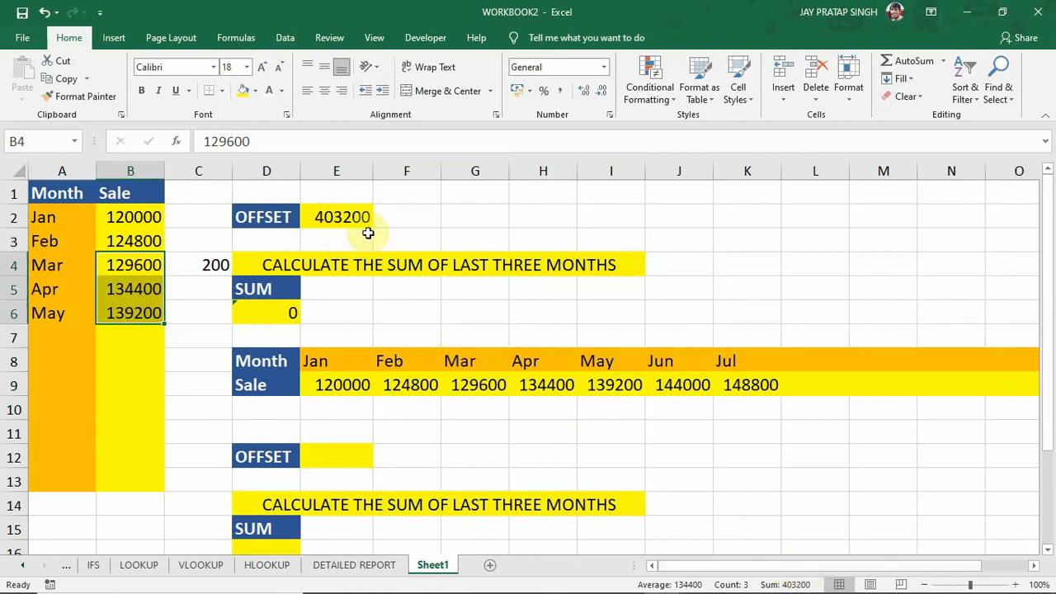
left_click(341, 217)
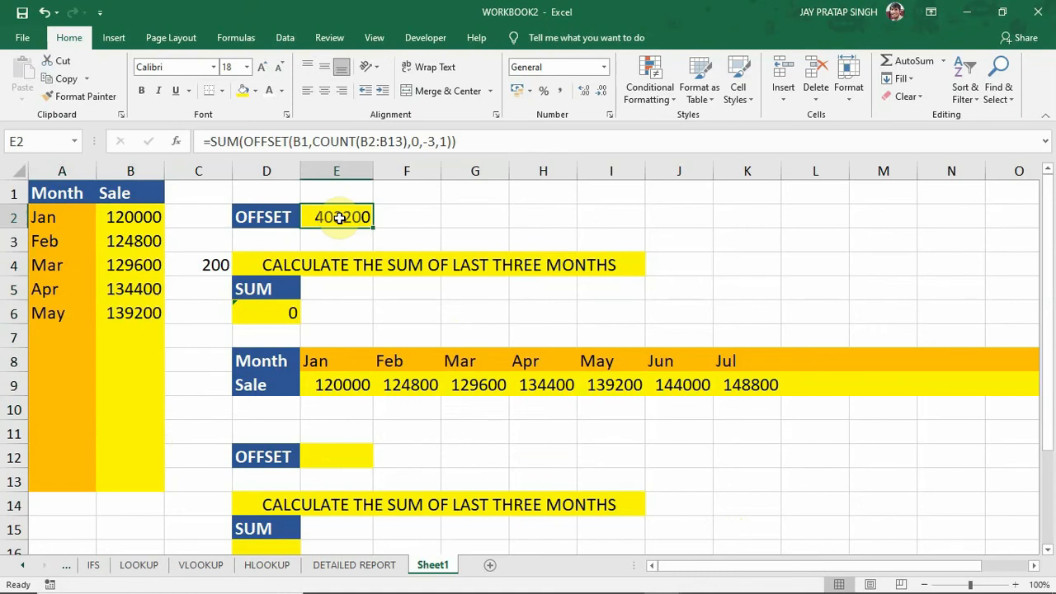
Replace the formula in E2 with a new SUM(OFFSET( formula that uses the Sale header B1 as reference.
key("Delete")
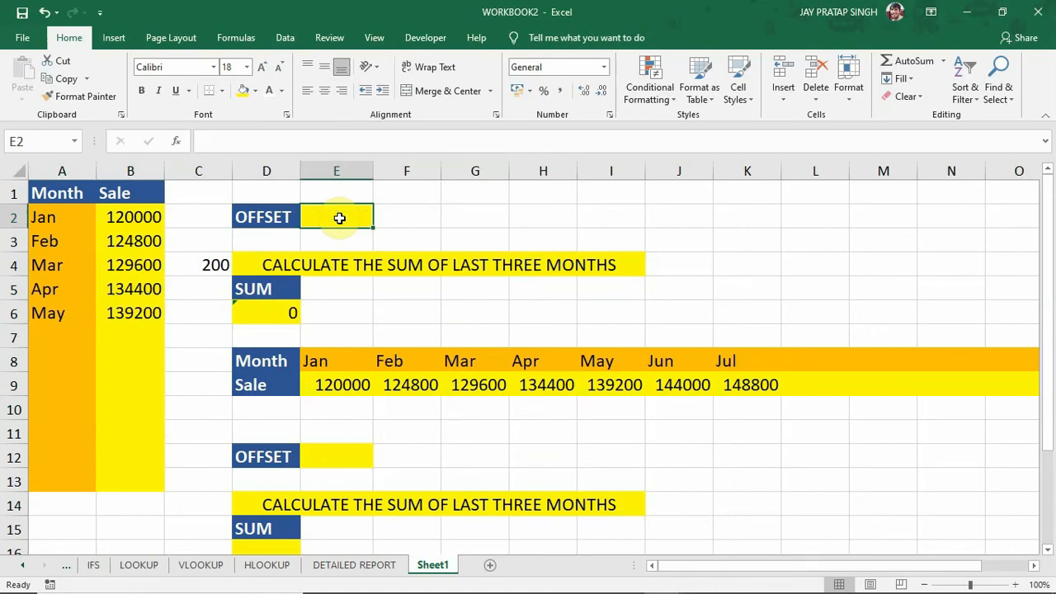
type("=SU")
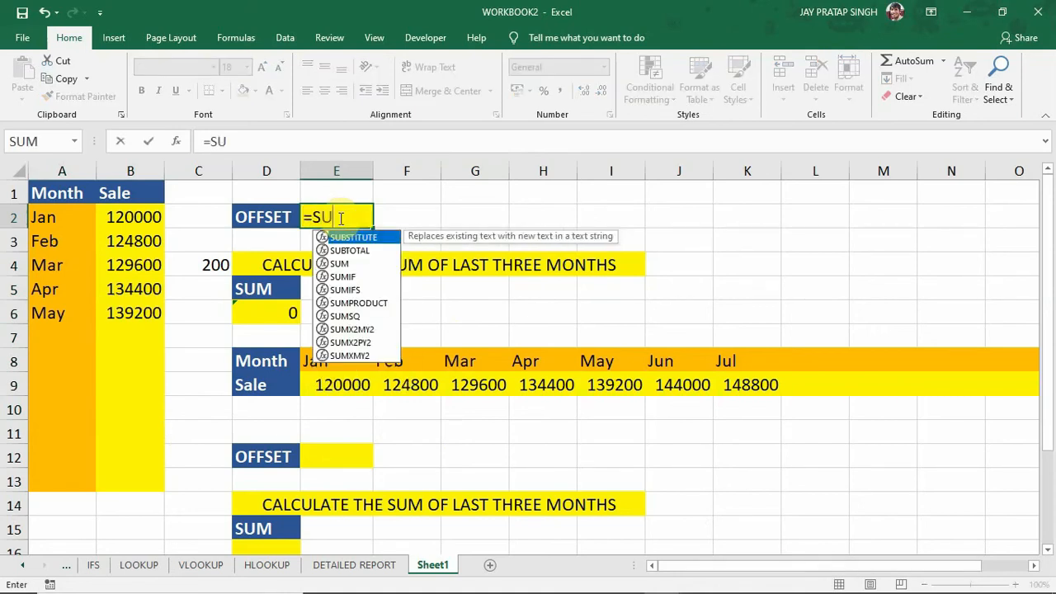
type("M(")
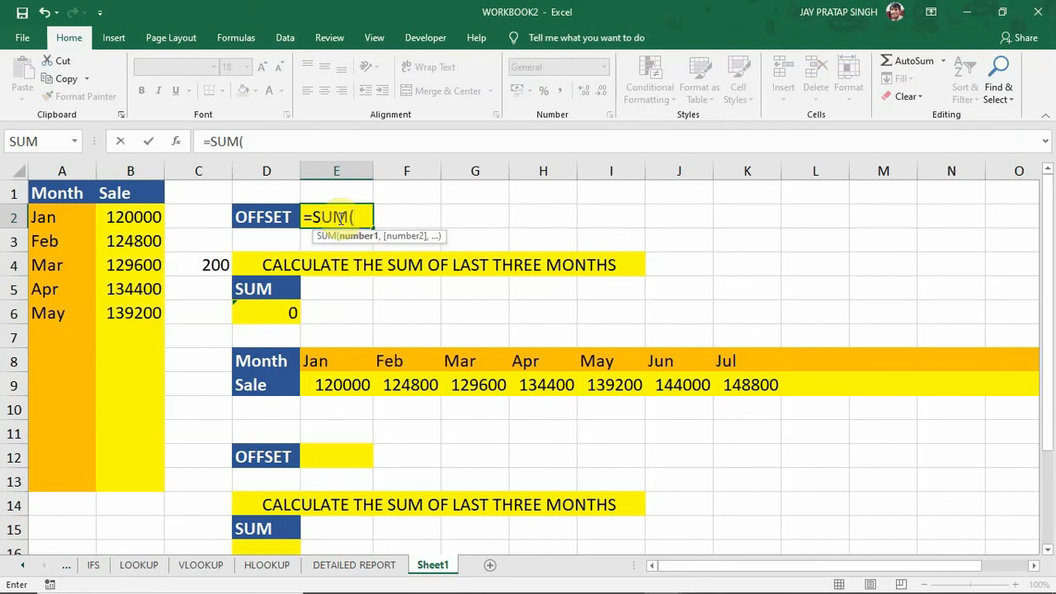
type("OFFSET")
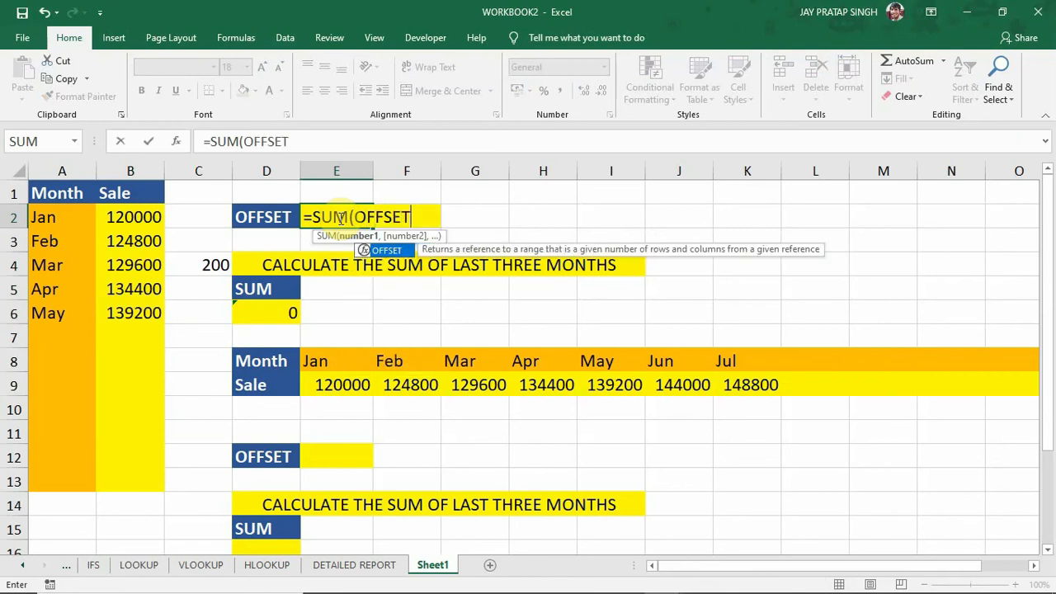
type("(")
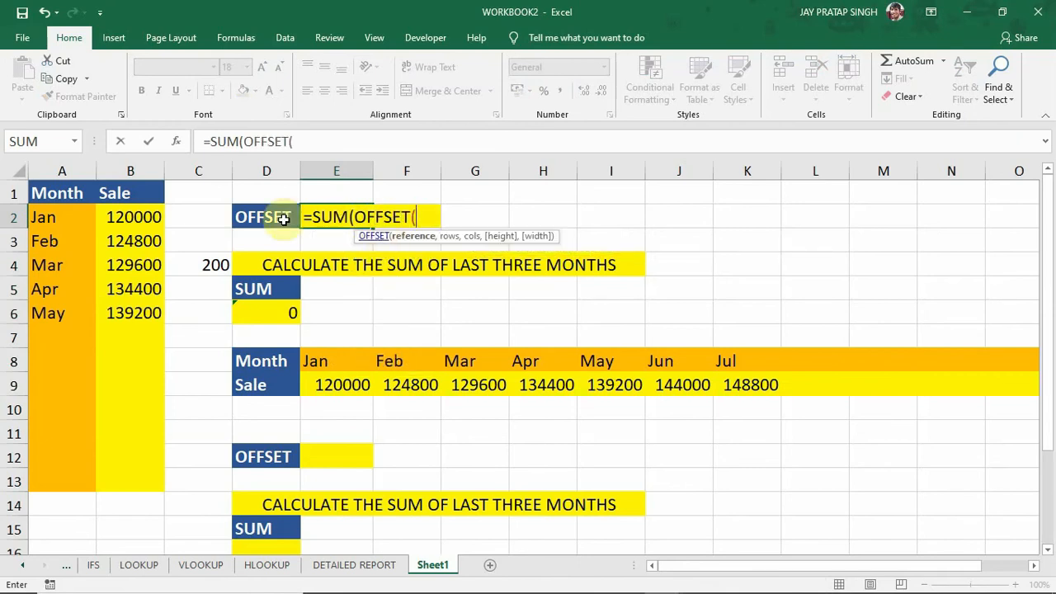
left_click(149, 196)
type(",")
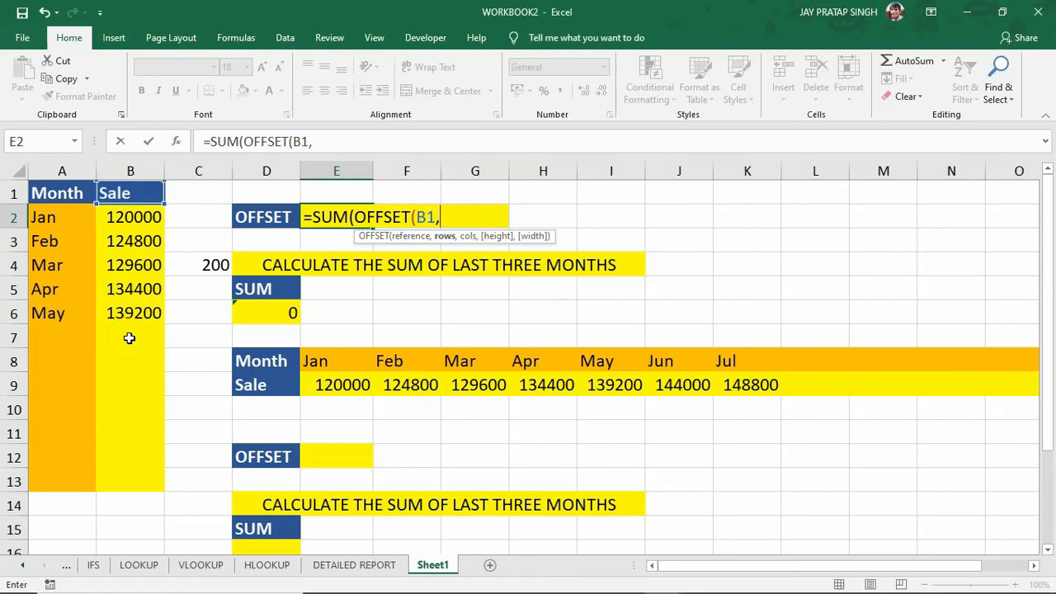
Enter COUNT(B2:B13) as the rows argument of the nested OFFSET in E2.
type("COUNT")
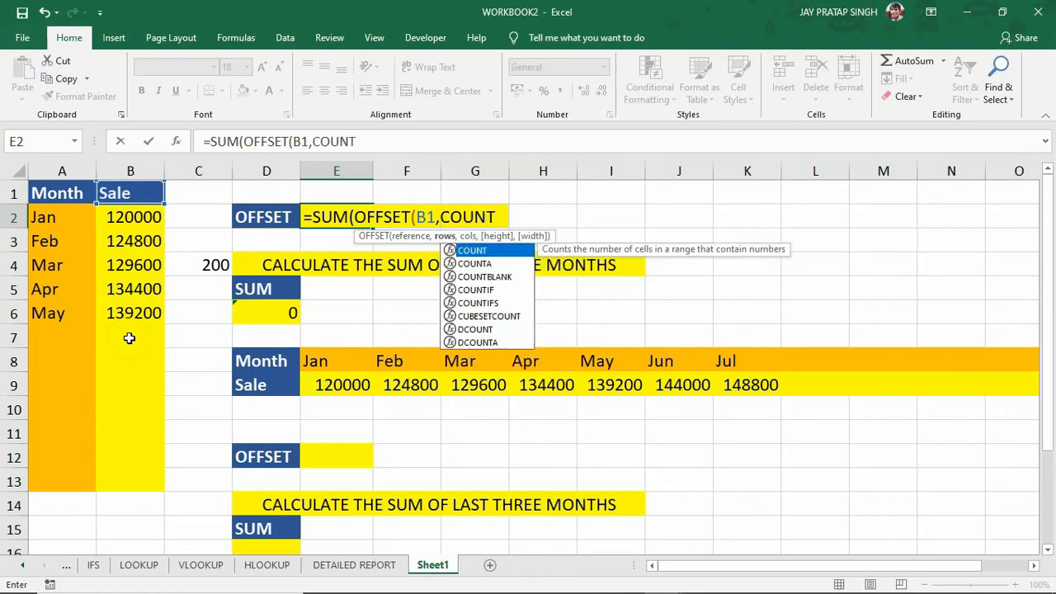
type("(")
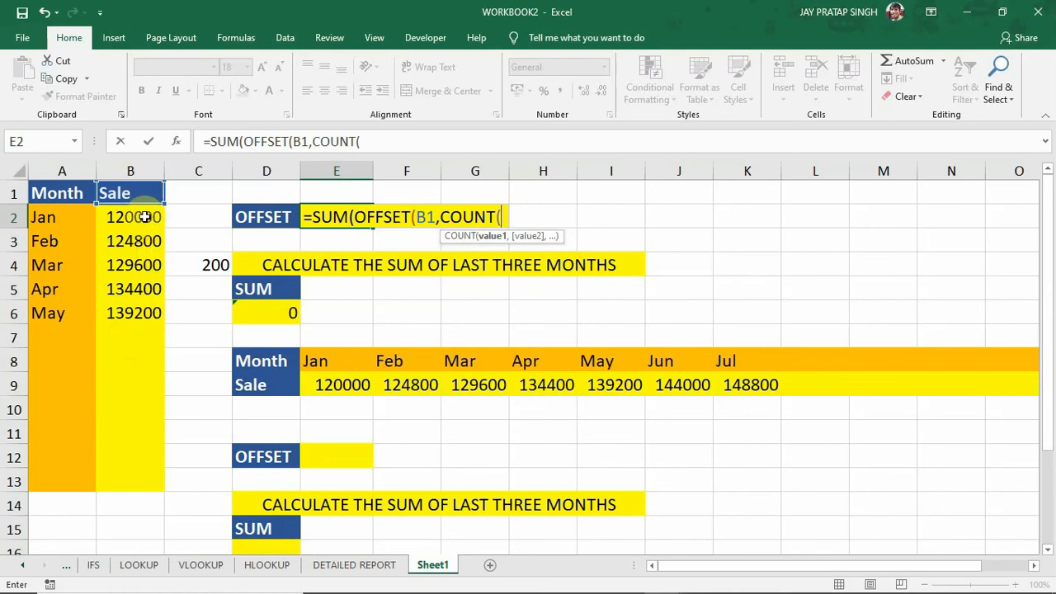
left_click_drag(145, 217, 136, 426)
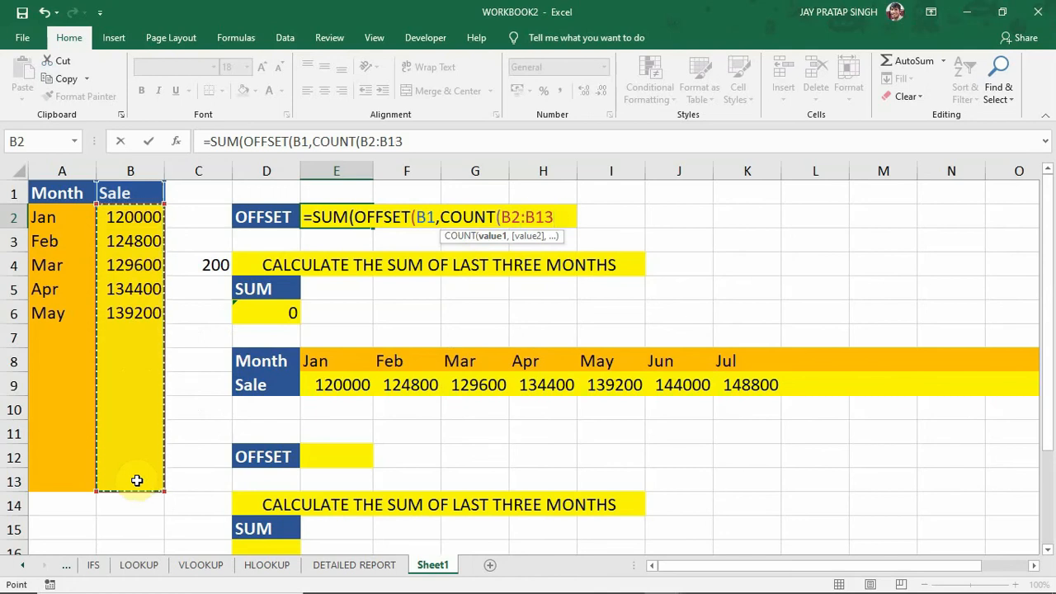
type("),")
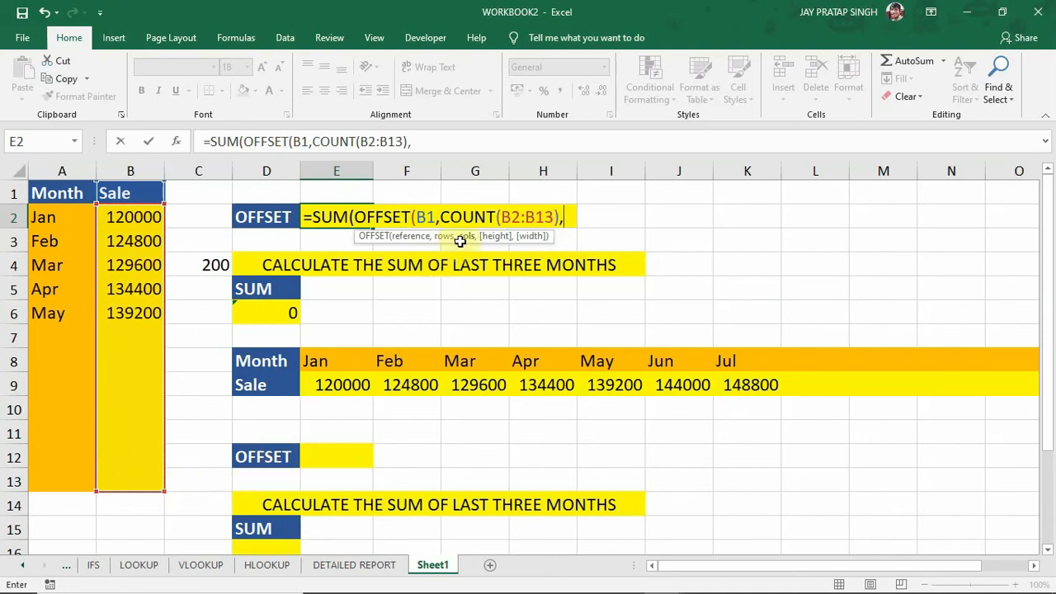
type("0,")
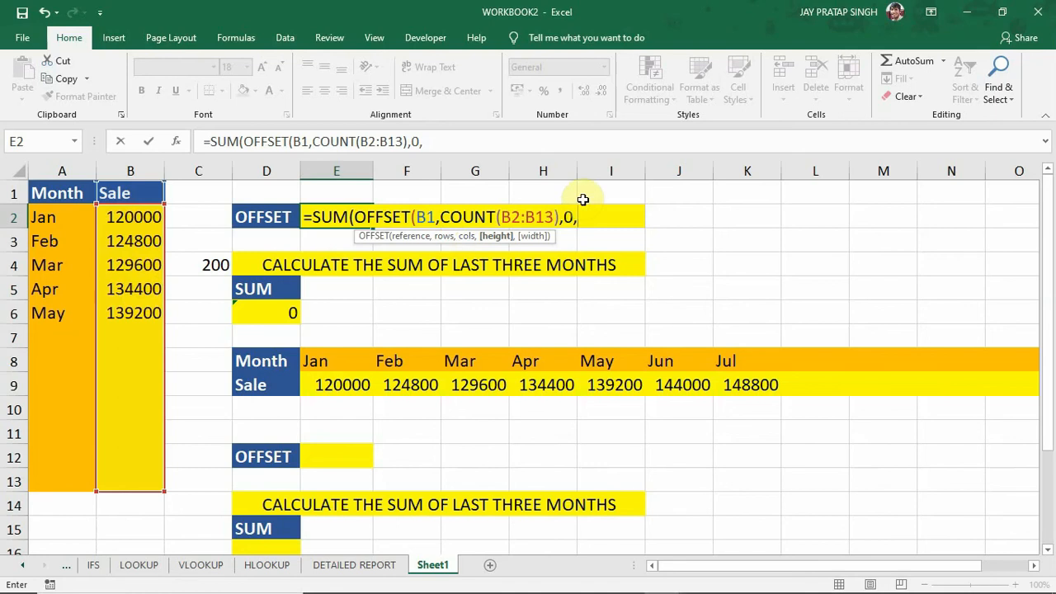
Complete the SUM(OFFSET) formula in E2 with 0 columns, height -3 and width 1, and check it against the sales in B4:B6.
type("-3,")
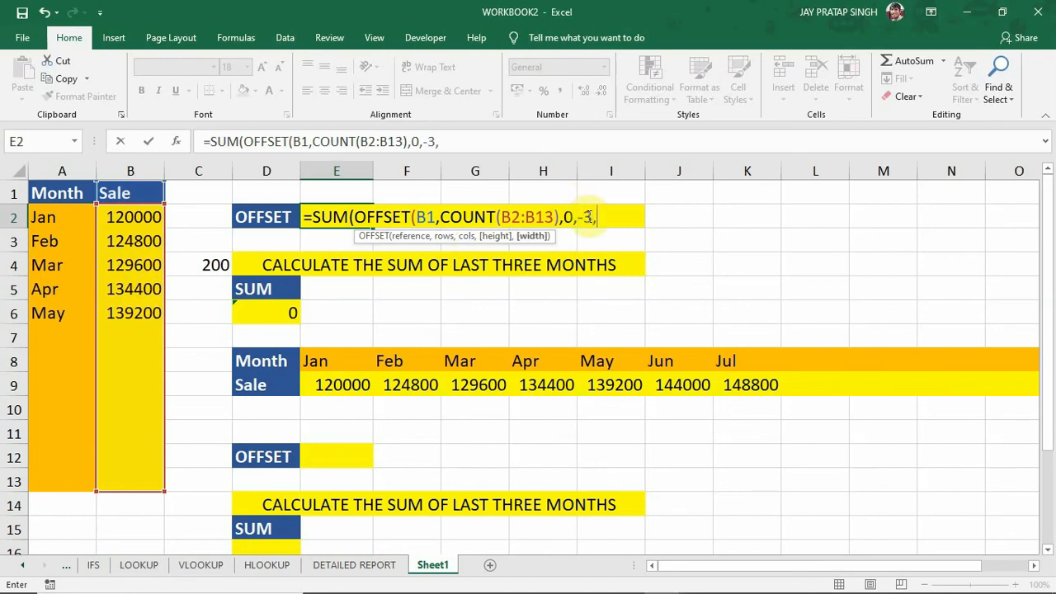
type("1)")
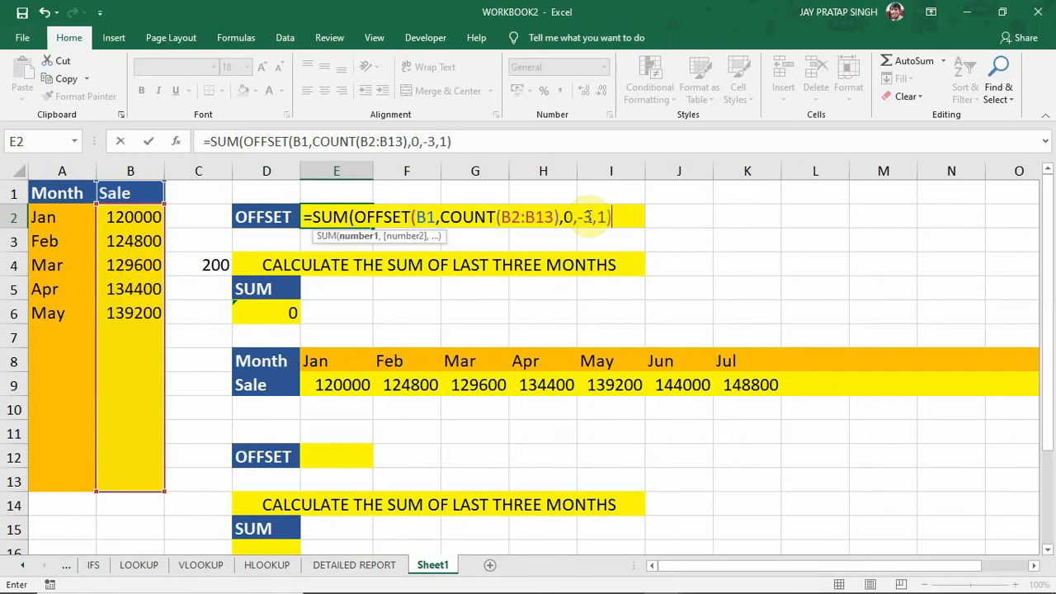
key("Return")
key("Return")
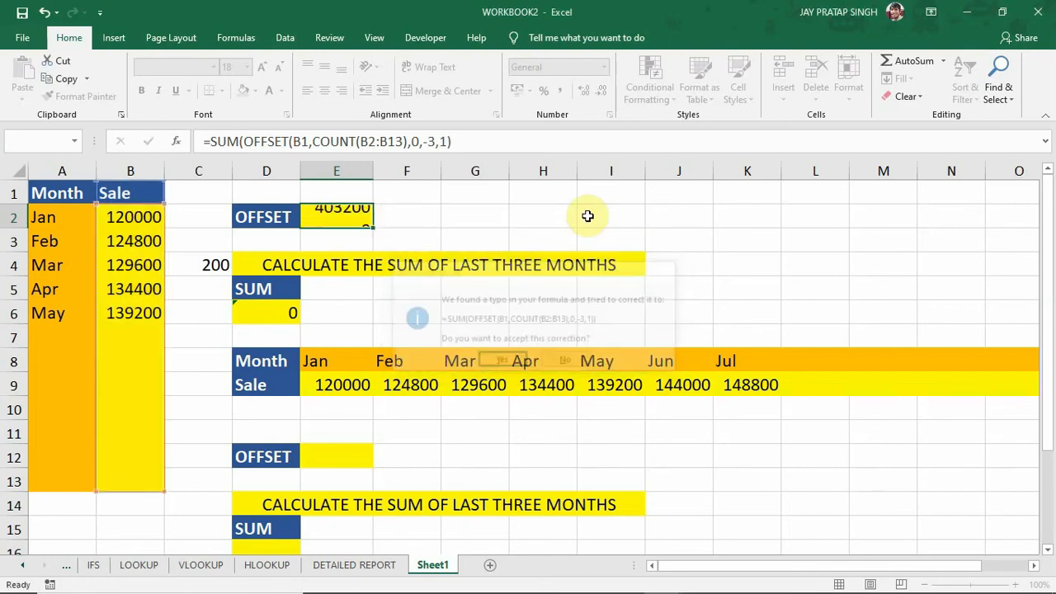
left_click(337, 220)
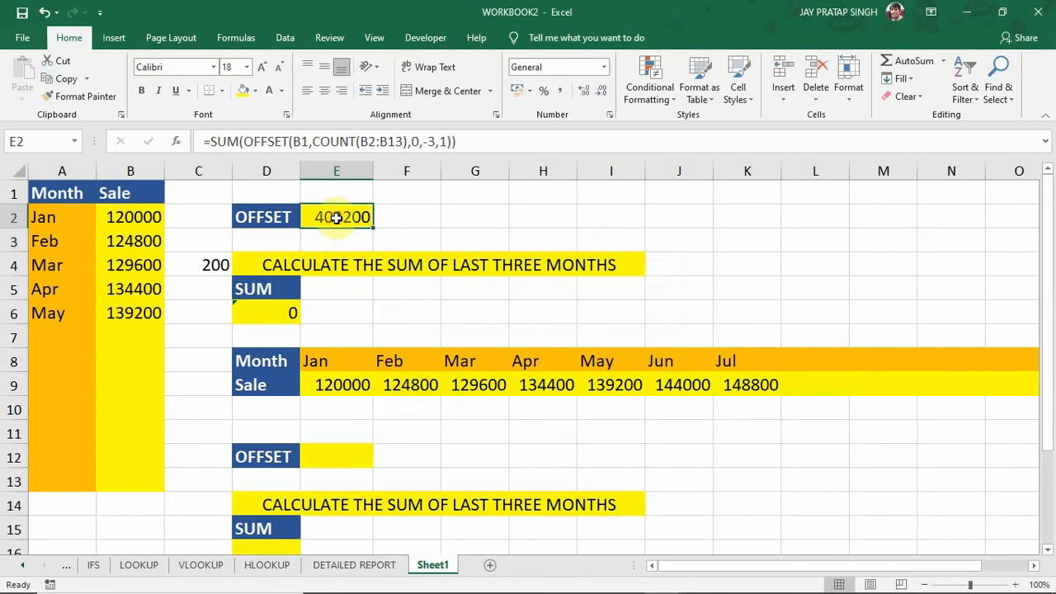
left_click(149, 274)
left_click_drag(150, 275, 146, 308)
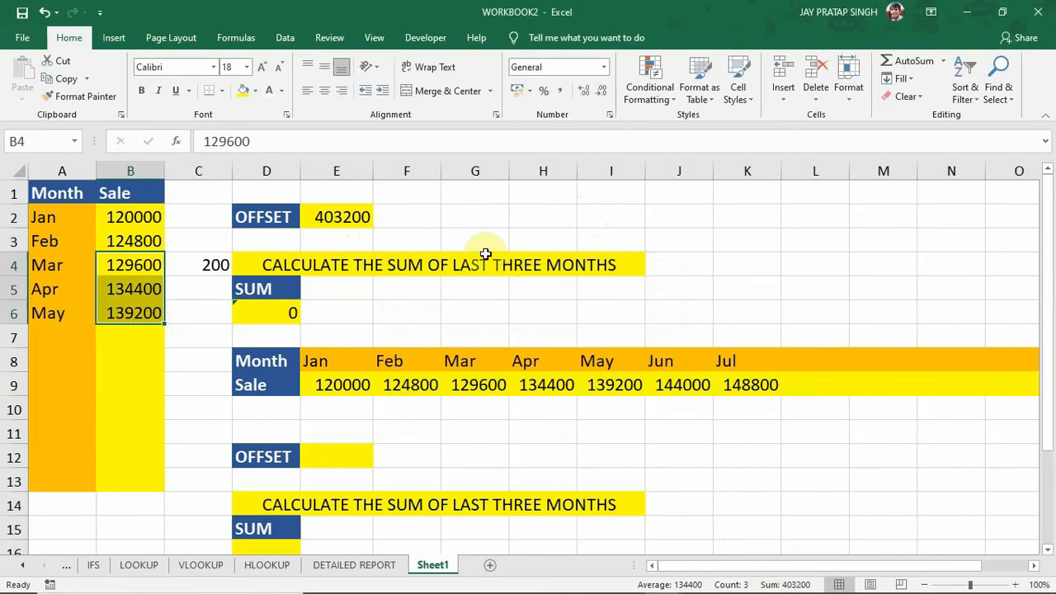
Fill the months through Jul in A7:A8 and the sales series in B7:B8, and compare E2 with the May to Jul sales in B6:B8.
left_click(341, 217)
left_click_drag(68, 290, 95, 371)
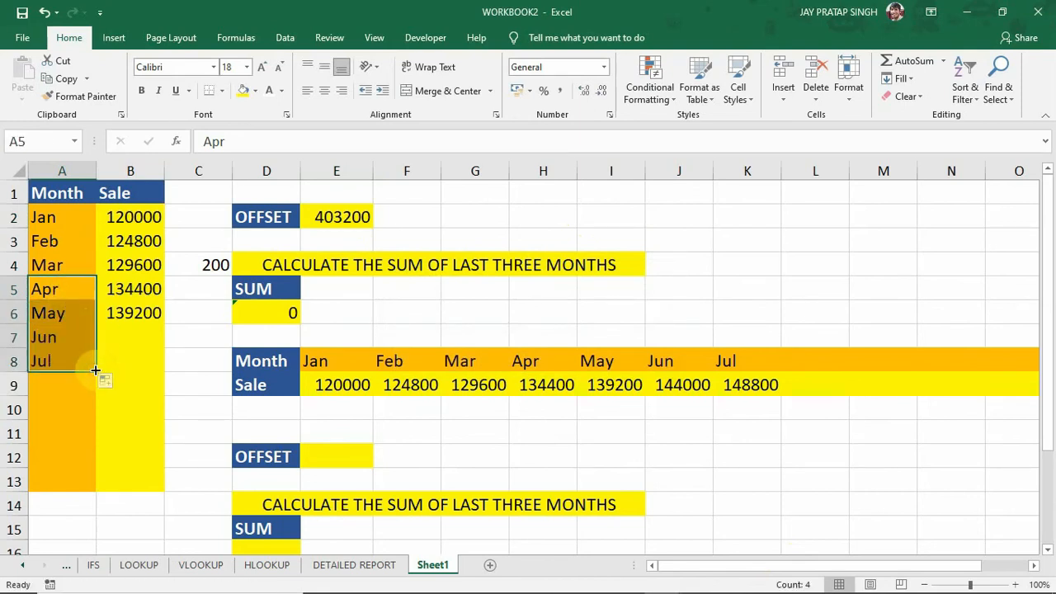
left_click_drag(136, 291, 165, 369)
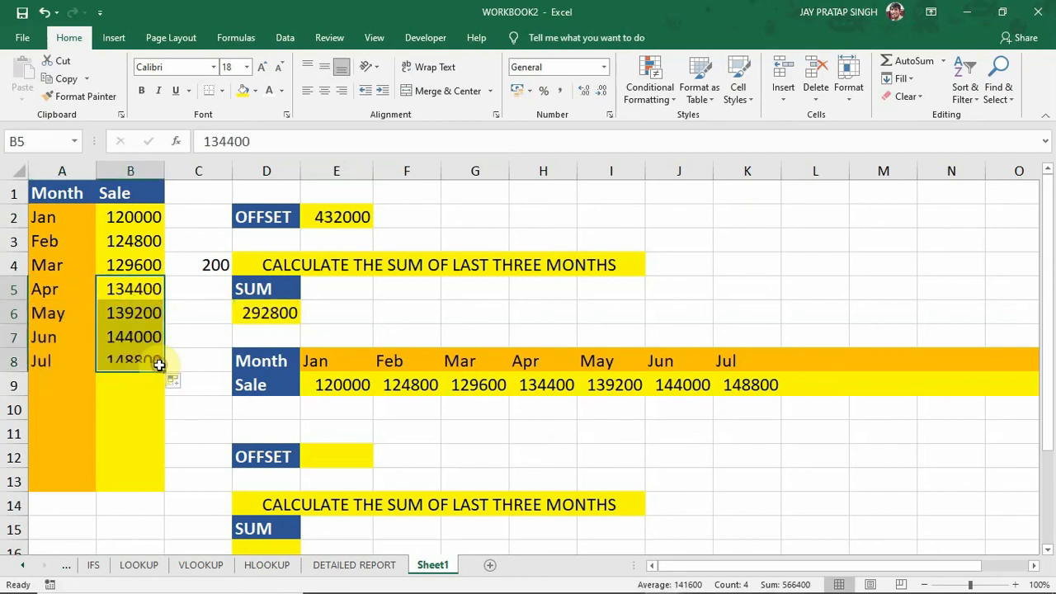
left_click(338, 217)
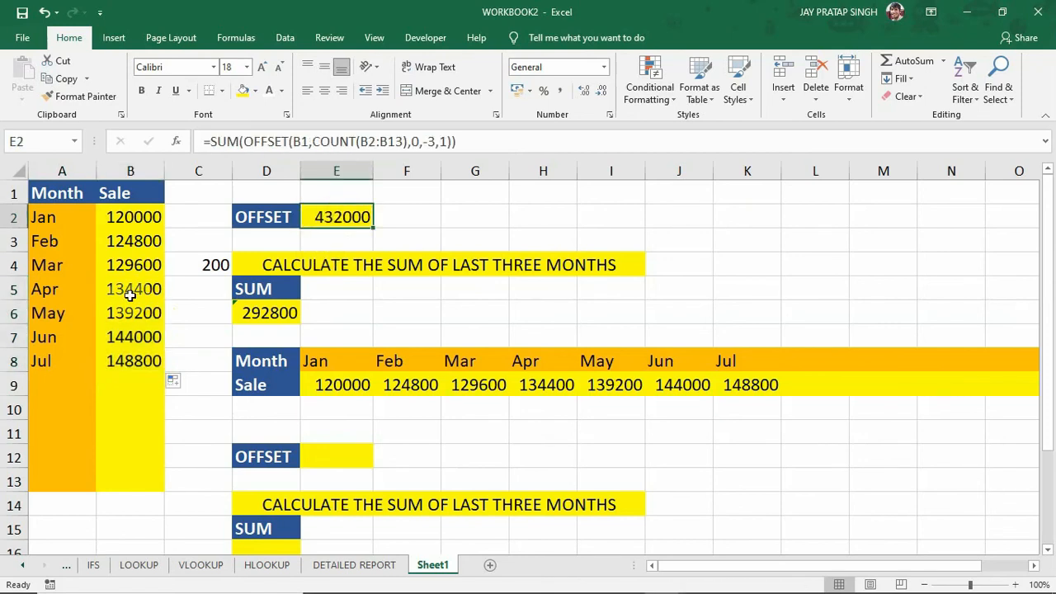
left_click_drag(135, 312, 134, 355)
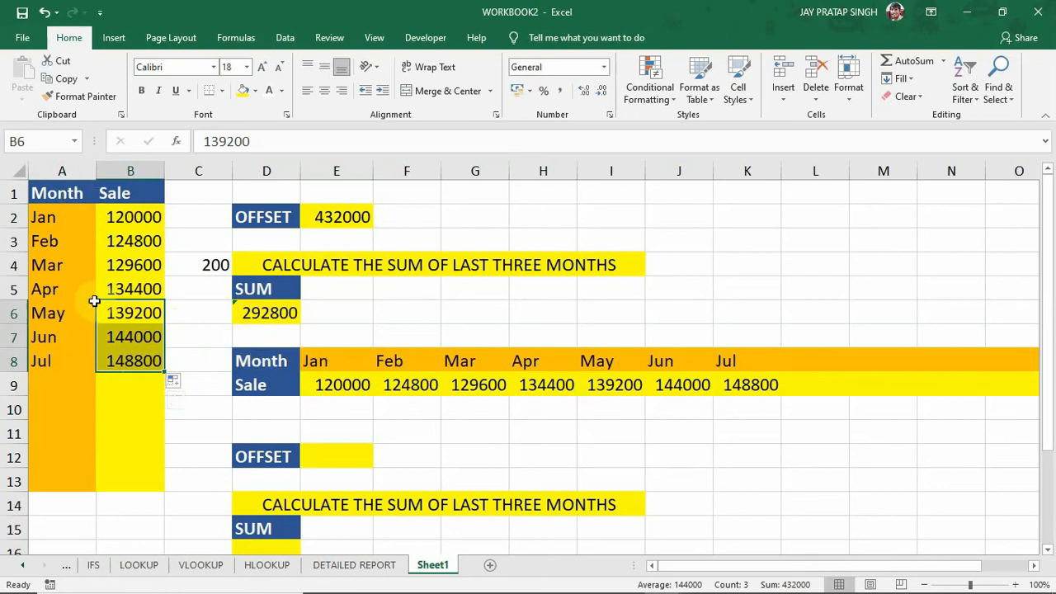
Examine the horizontal table's Month and Sale headers in D8:D9 and its first monthly entries.
left_click(289, 361)
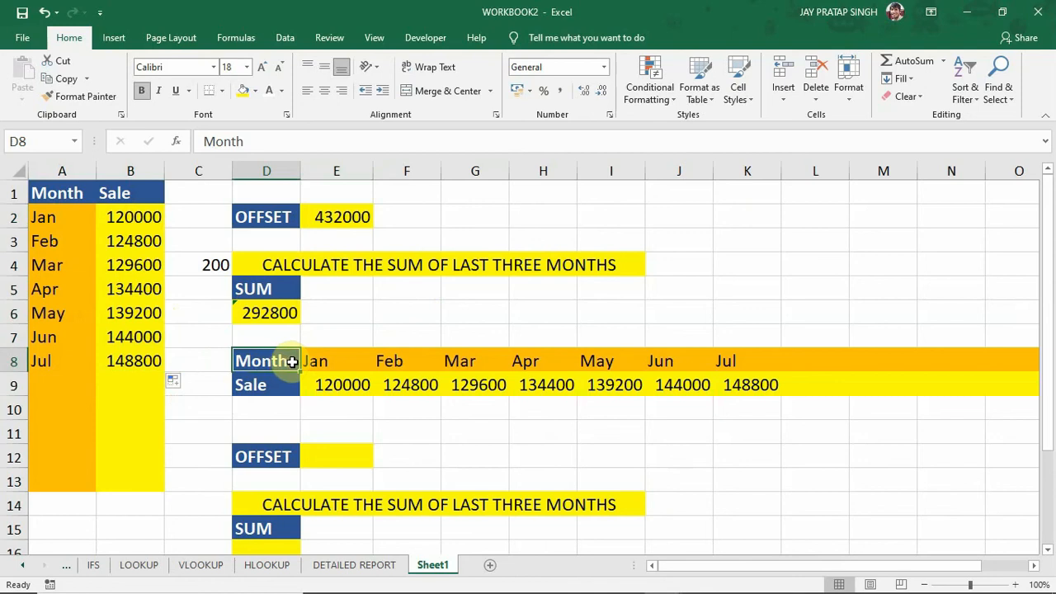
left_click(334, 360)
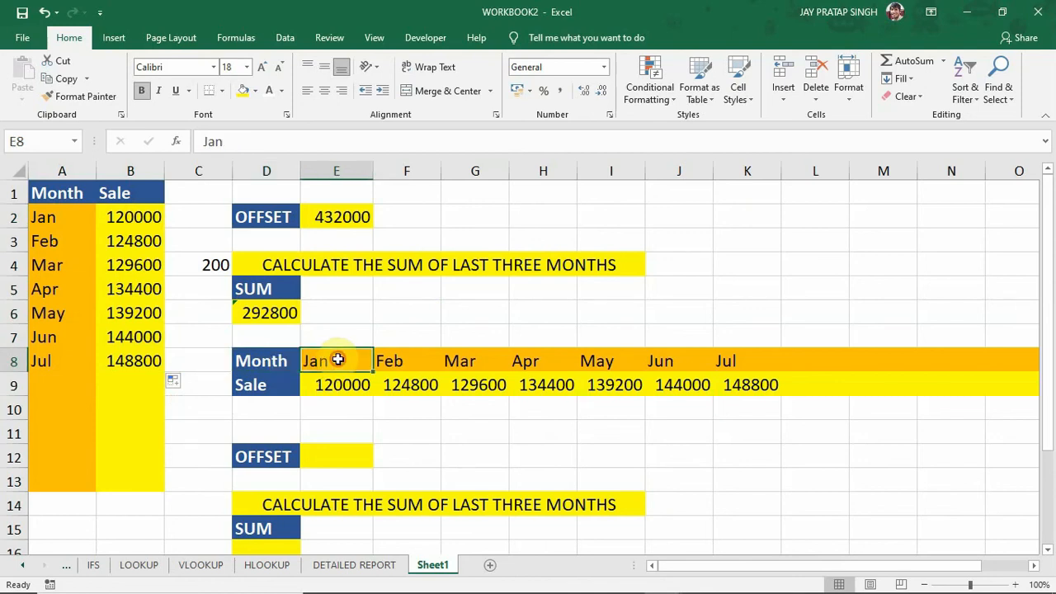
left_click(278, 384)
left_click(362, 385)
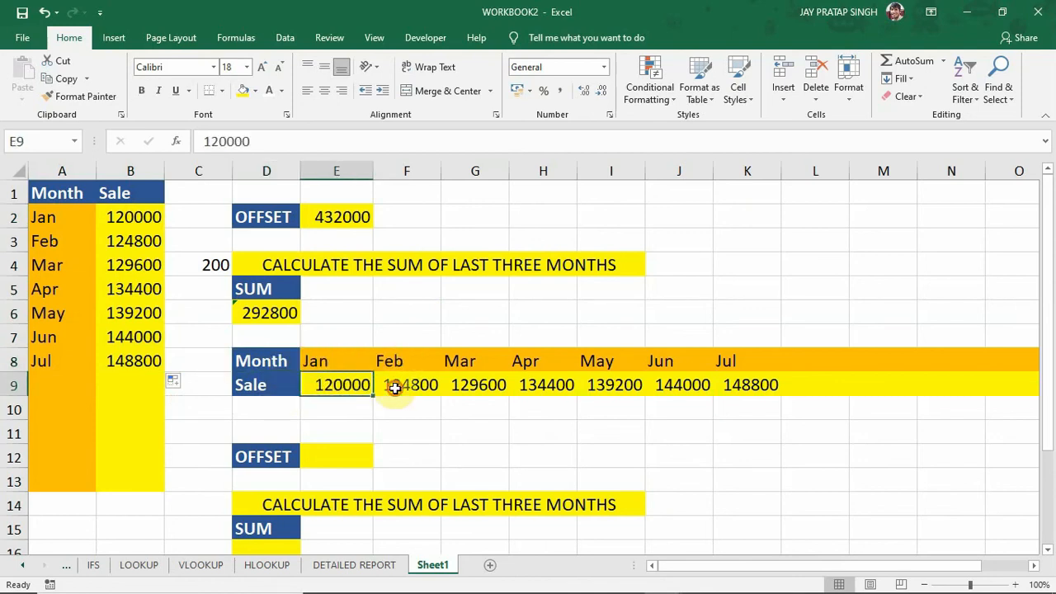
left_click(393, 385)
Start a SUM(OFFSET( formula in E12 that uses the horizontal table's Sale header D9 as reference.
left_click(344, 452)
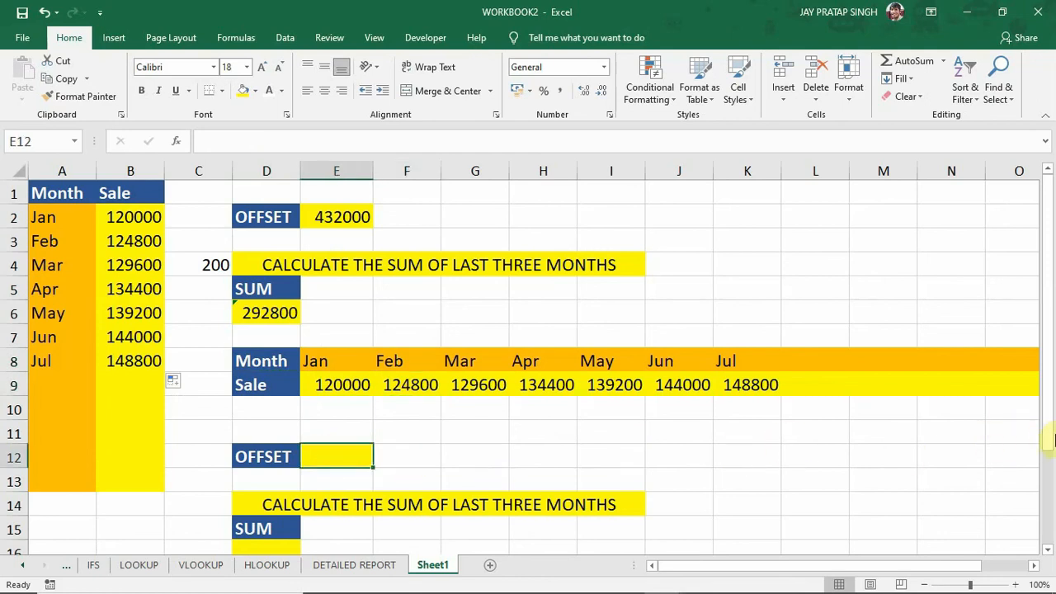
left_click_drag(1049, 438, 1049, 437)
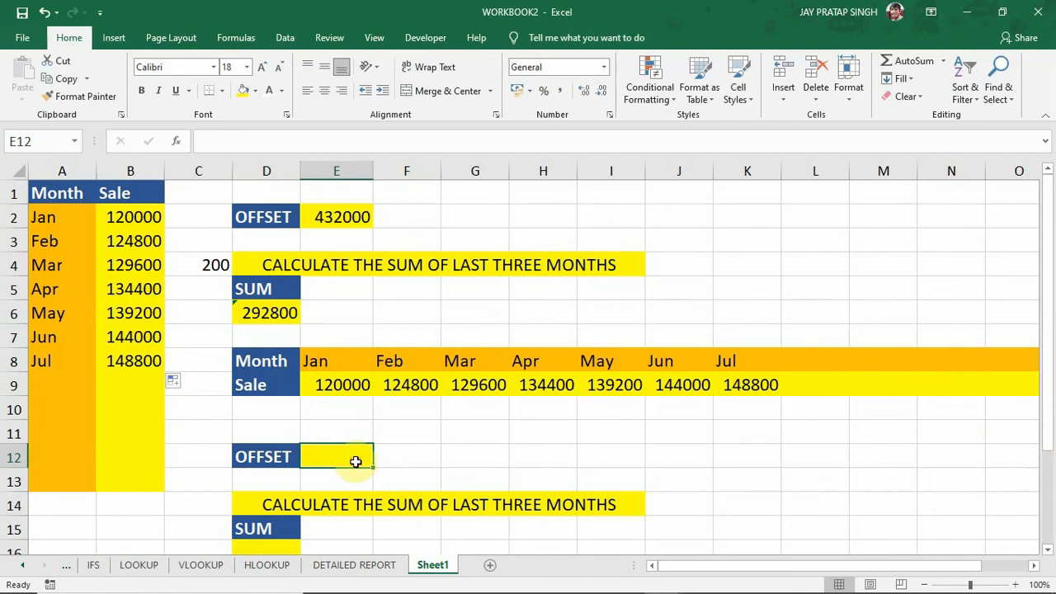
type("=SUM")
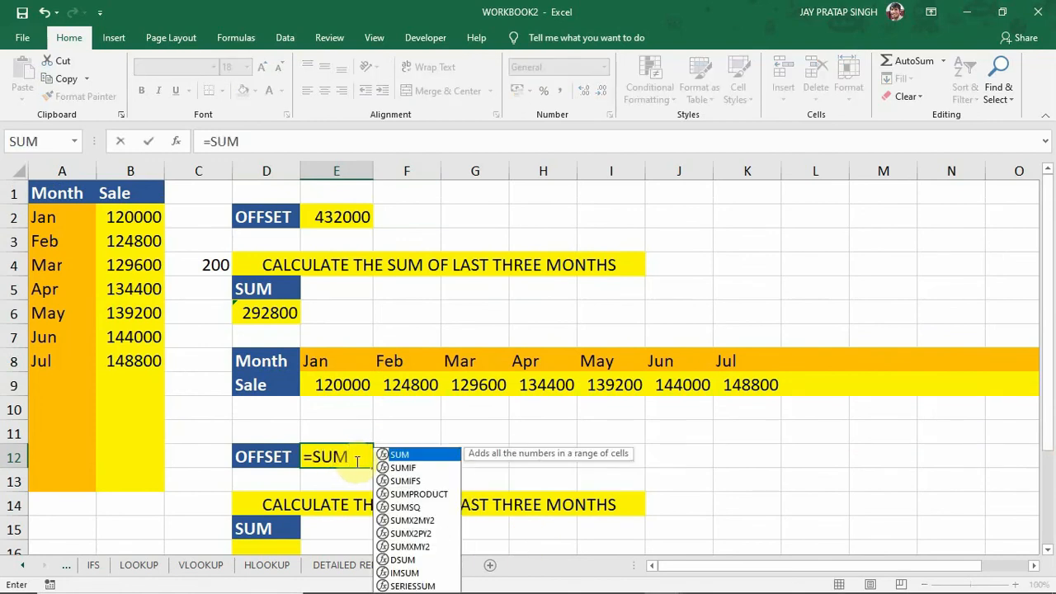
type("(")
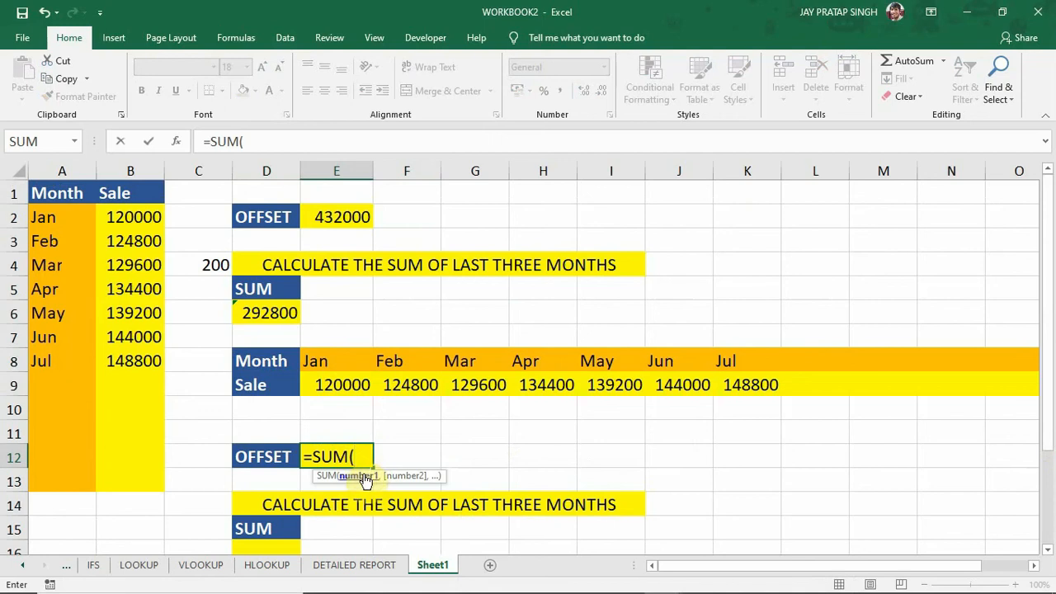
type("O")
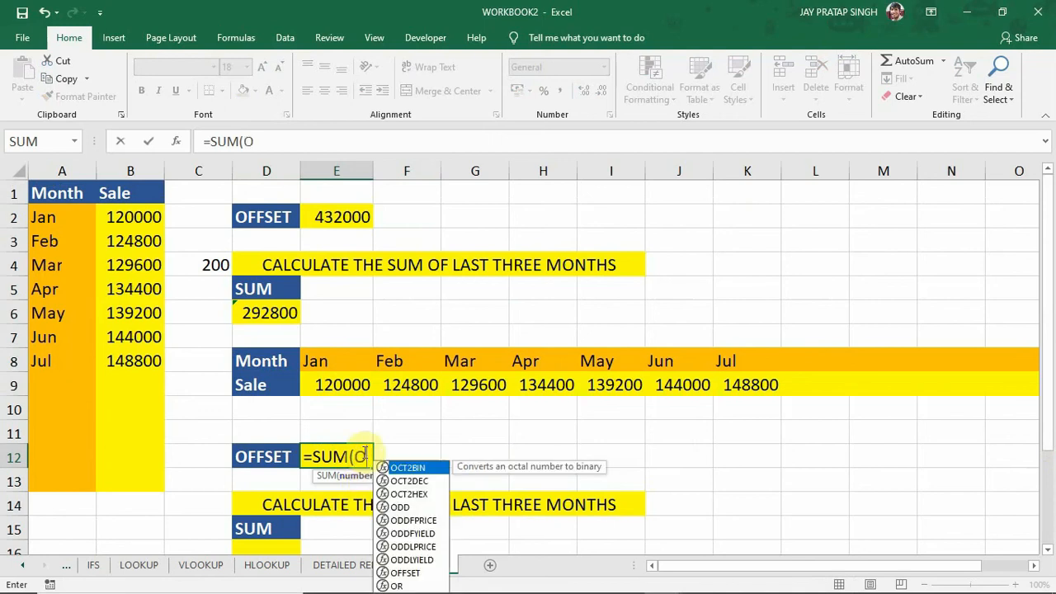
type("FFS")
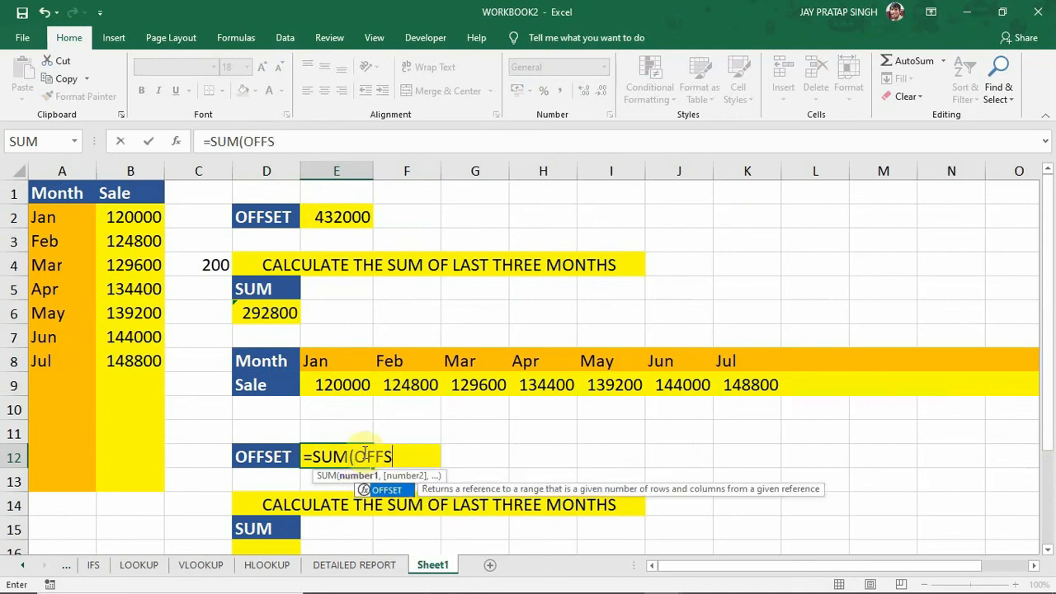
type("ET(")
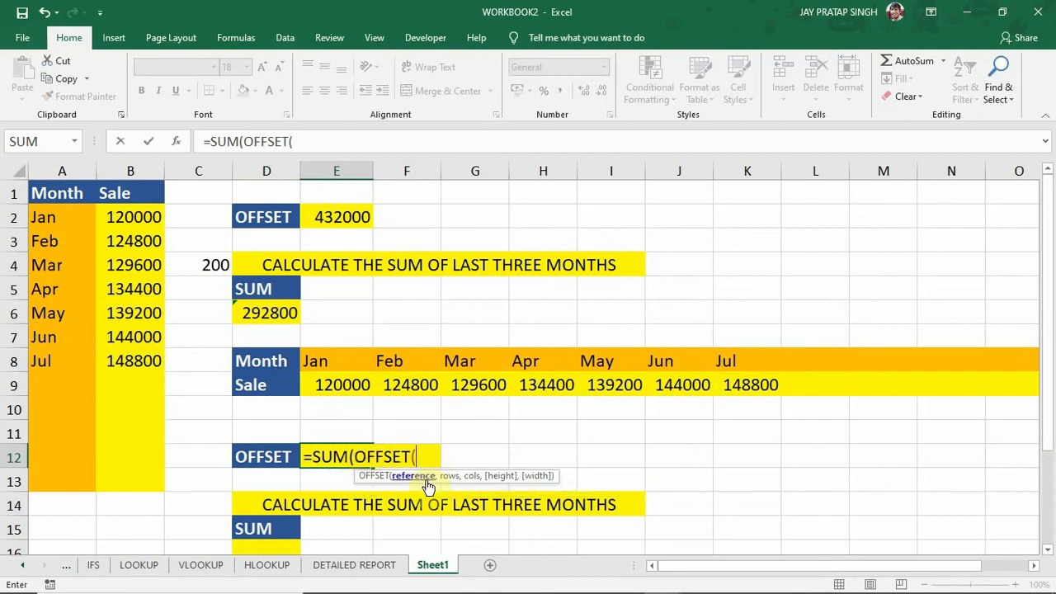
left_click(262, 388)
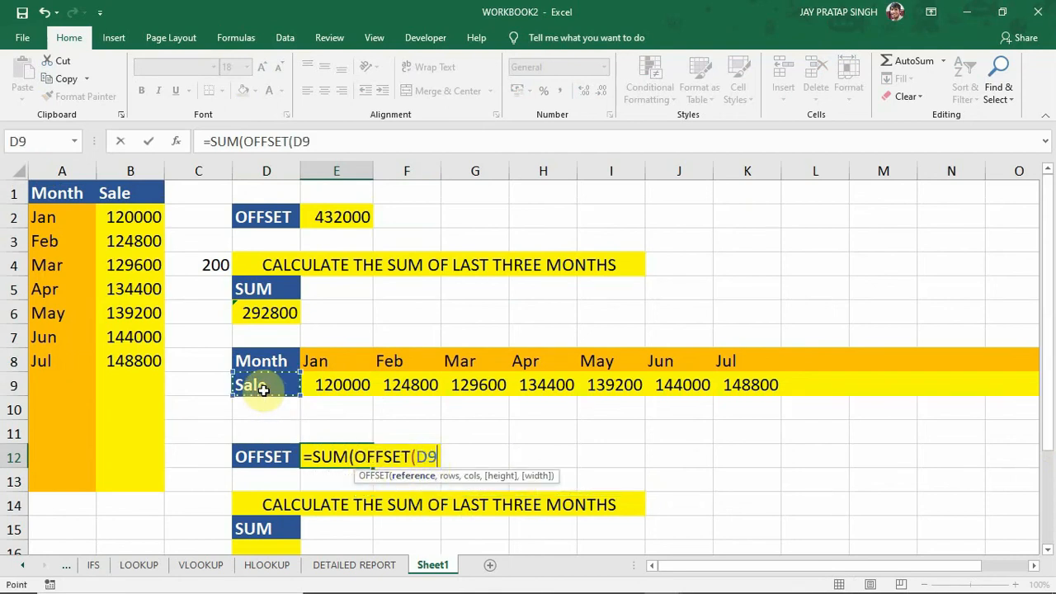
Enter 0 as the rows argument and COUNT(E9:O9) as the columns argument of the nested OFFSET in E12.
type(",")
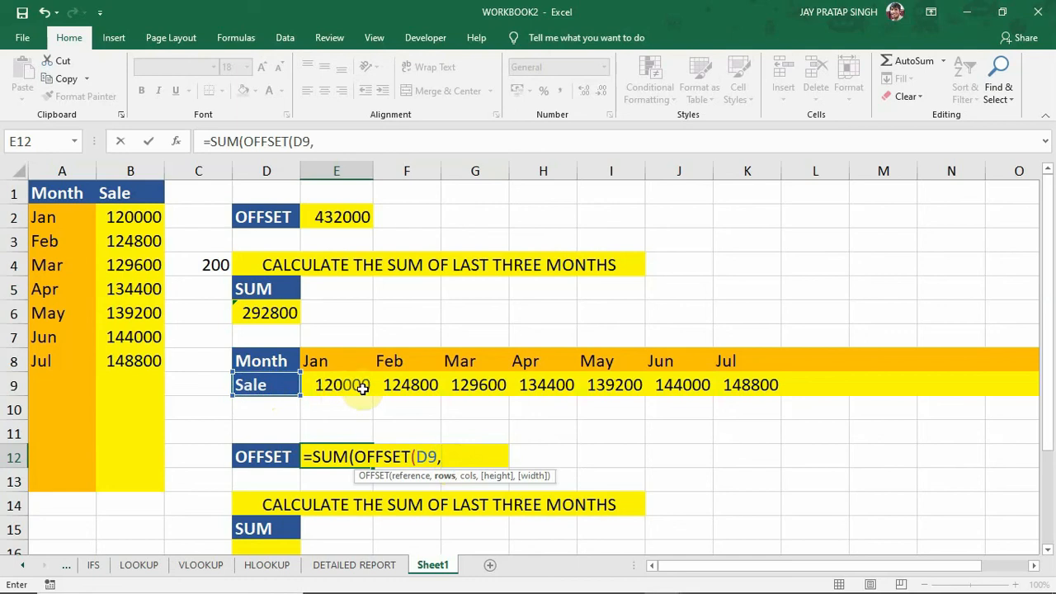
type("0,")
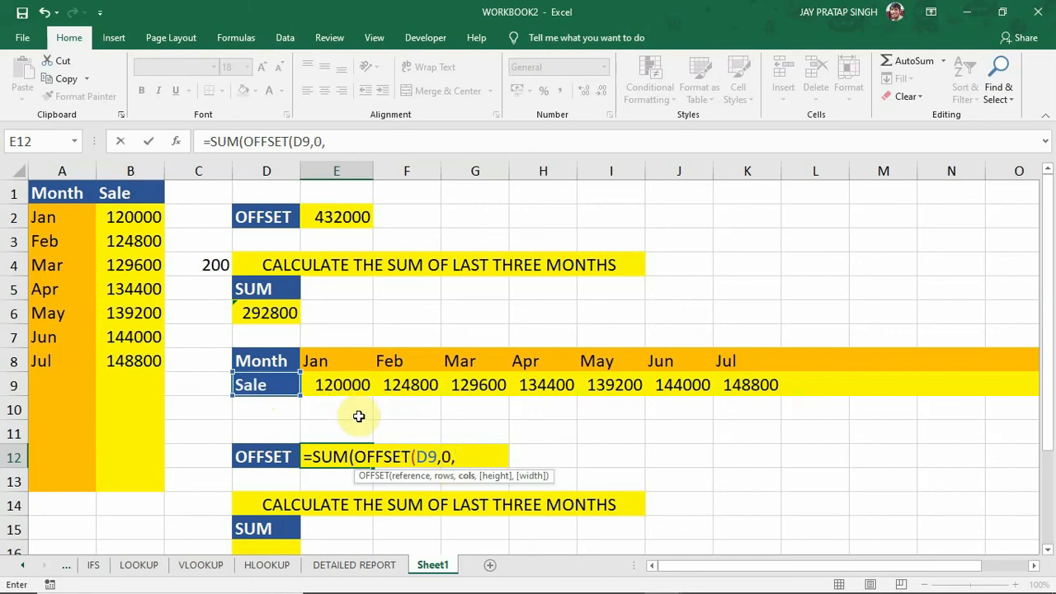
type("COUNT")
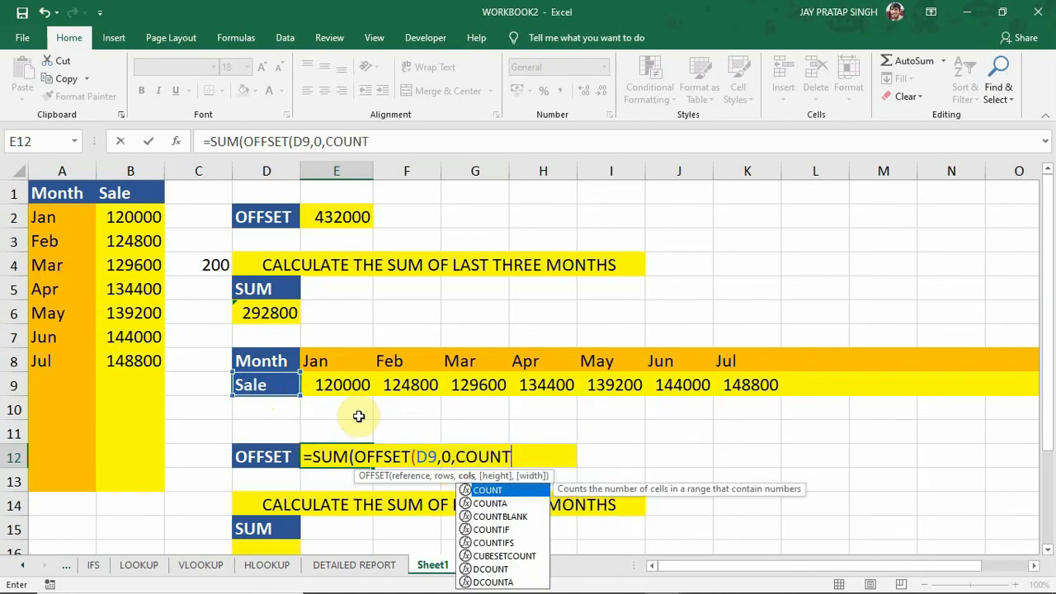
type("(")
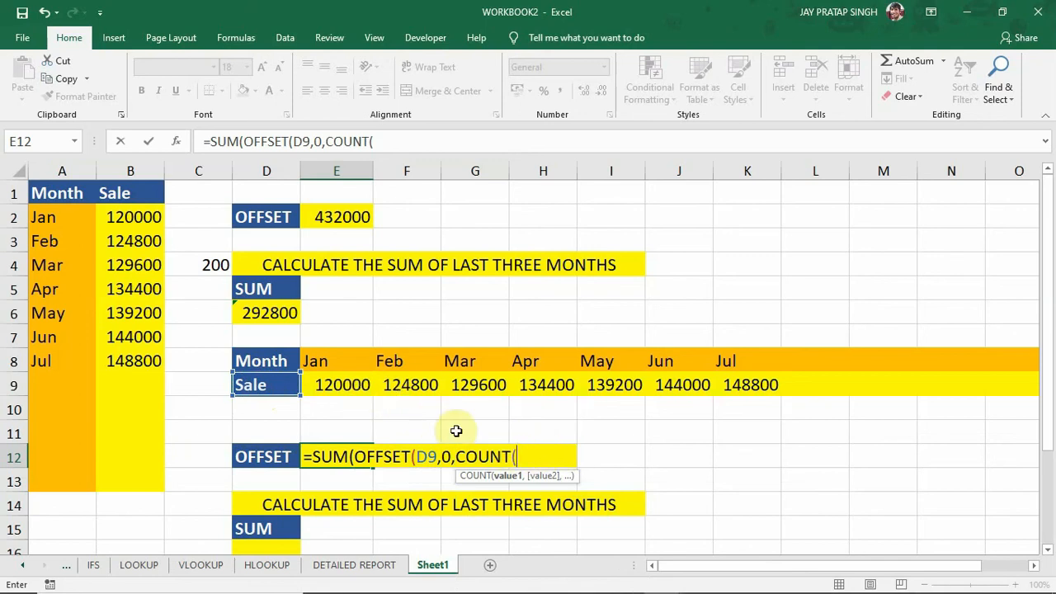
left_click_drag(328, 383, 990, 396)
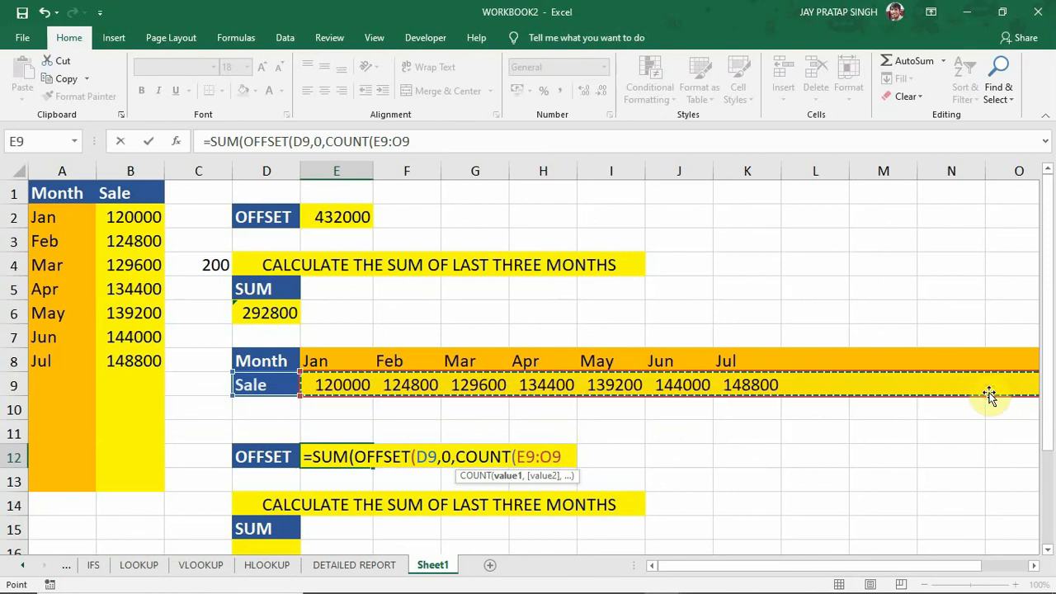
type("),")
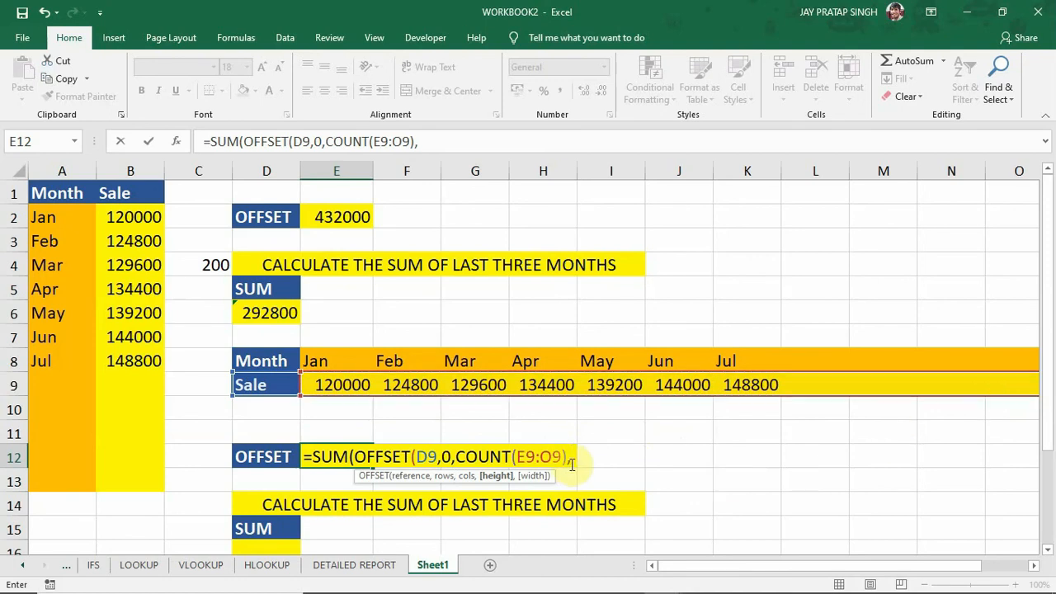
type("1")
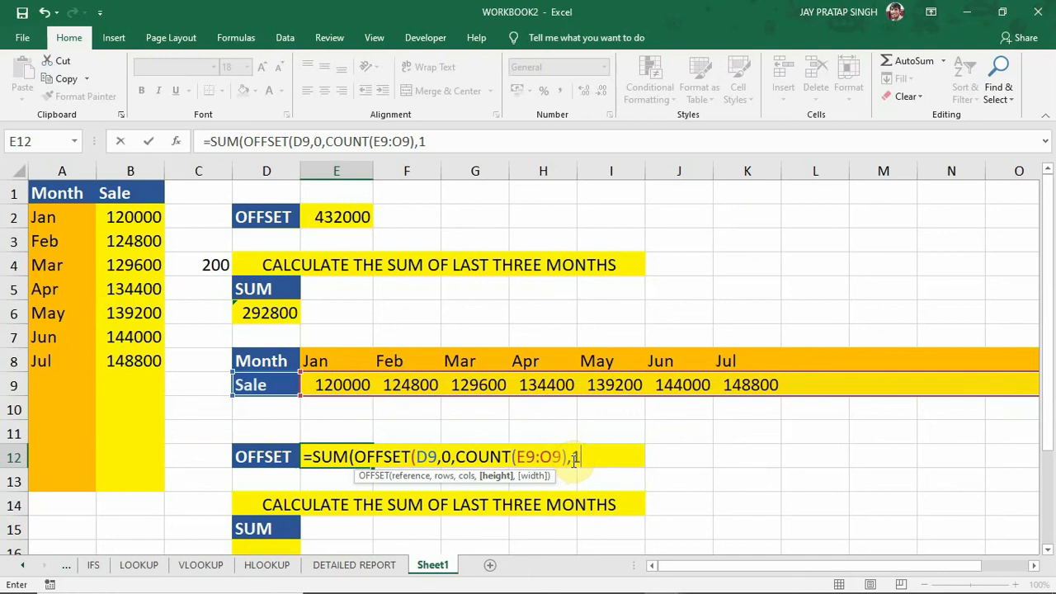
type(",")
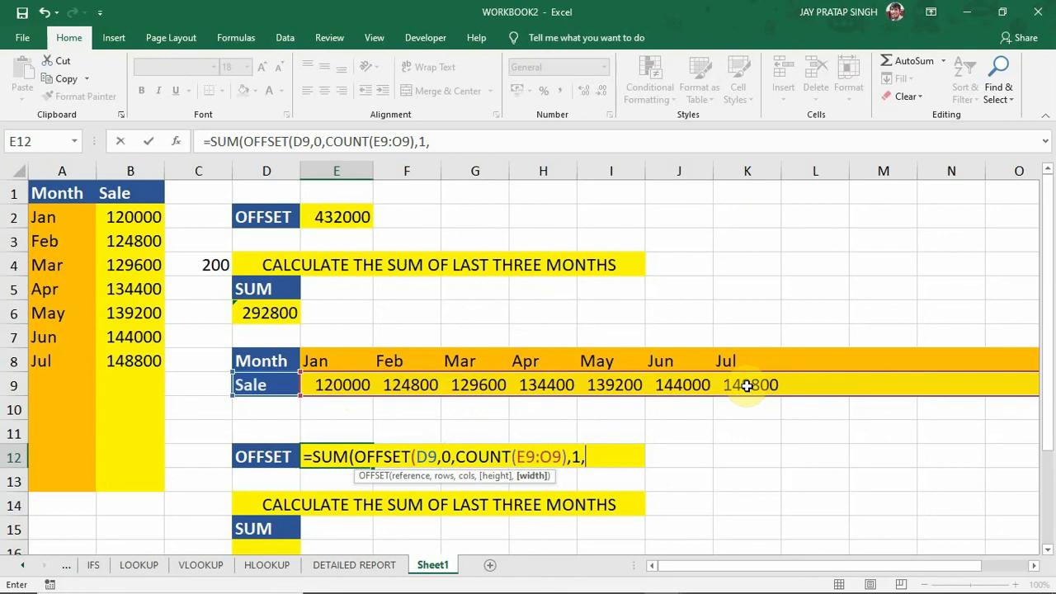
Complete the SUM(OFFSET) formula in E12 with height 1 and width -3, and check it against the May to Jul sales in I9:K9.
type("-3)")
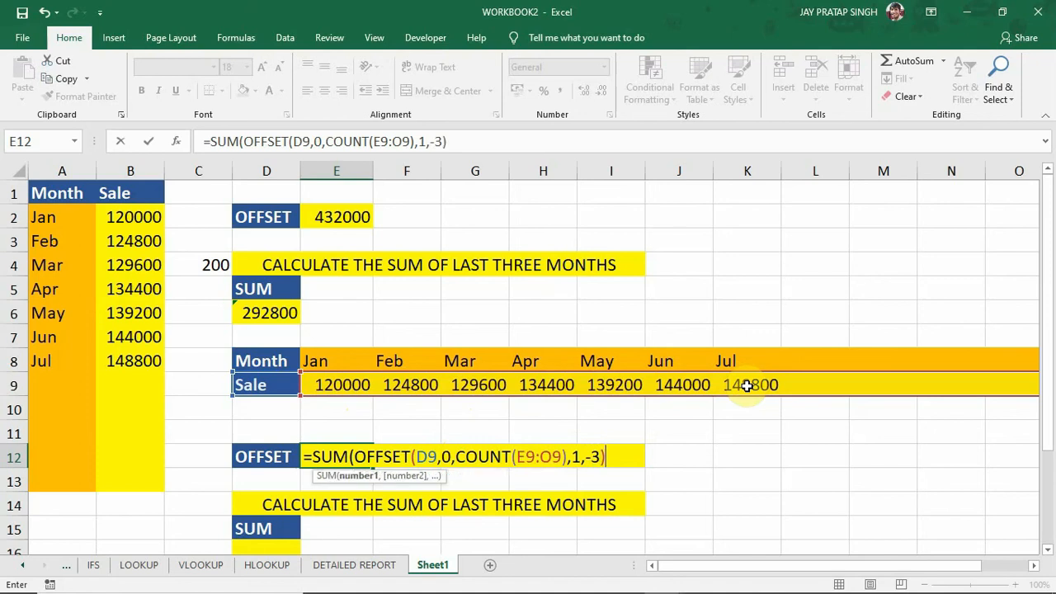
type(")")
key("Return")
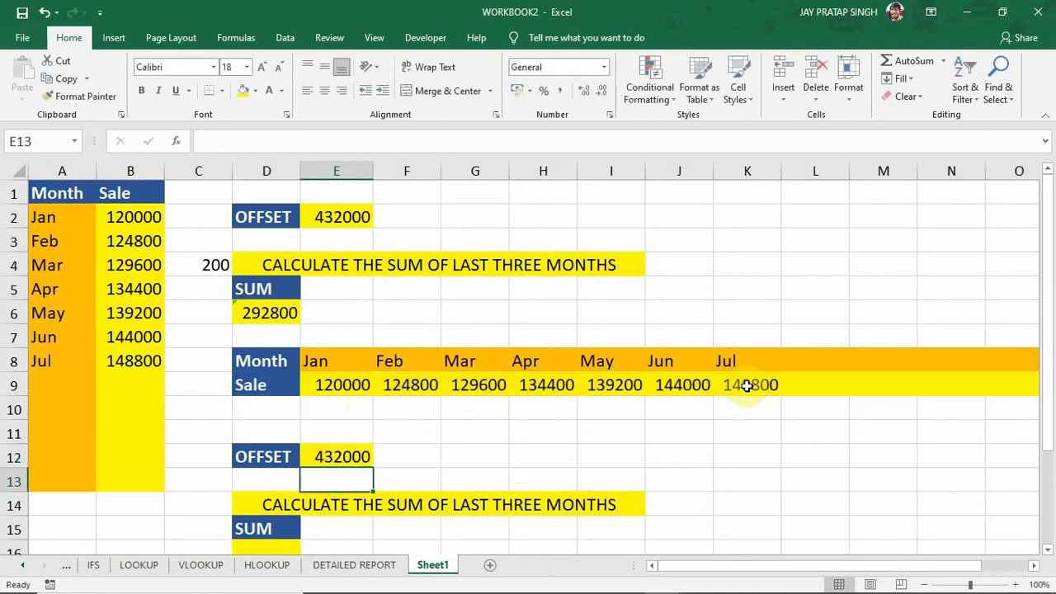
left_click(333, 456)
left_click_drag(608, 384, 744, 384)
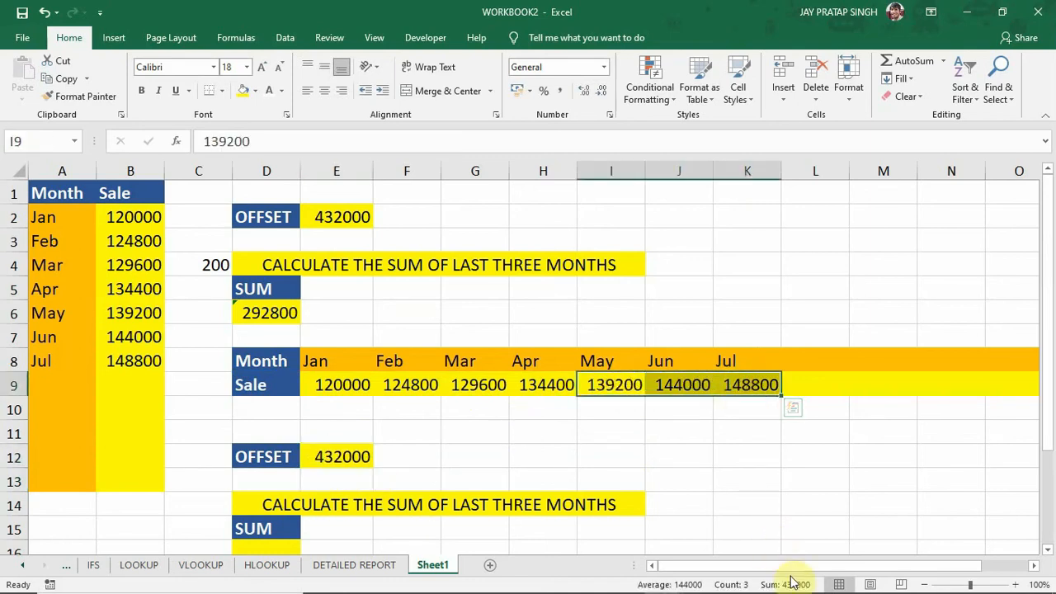
Extend the horizontal table to Sep by filling the month names into L8:M8 and the sales series into L9:M9.
left_click(735, 360)
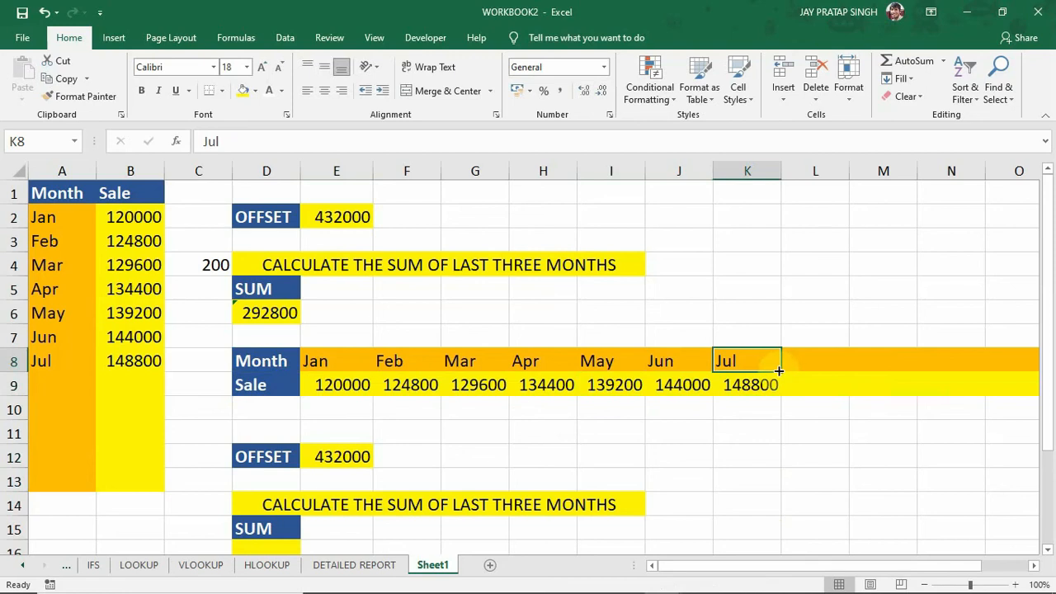
left_click_drag(782, 372, 885, 367)
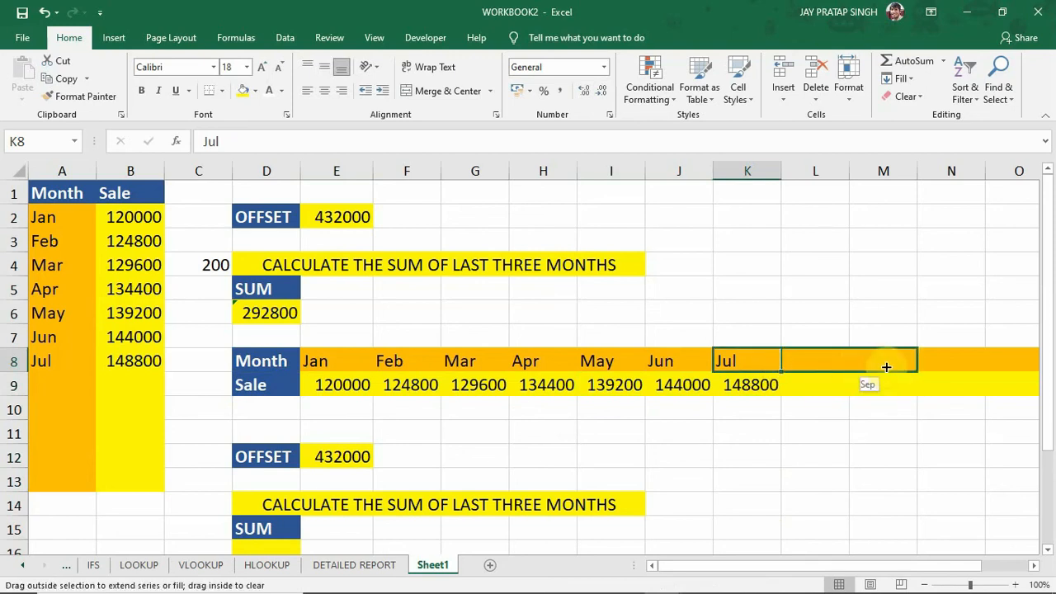
left_click_drag(886, 367, 884, 366)
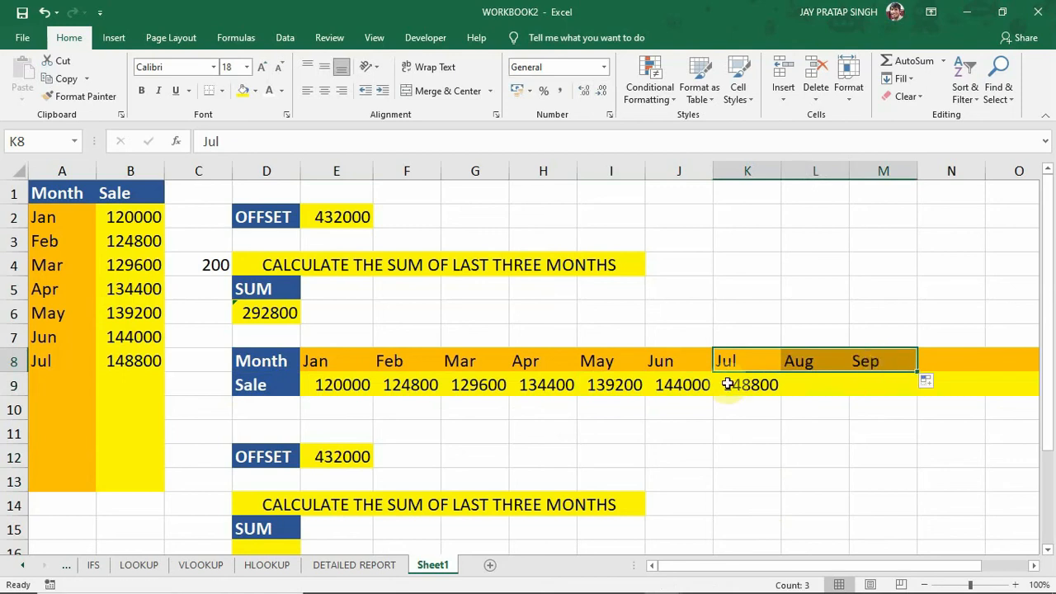
left_click(668, 386)
left_click_drag(720, 391, 747, 385)
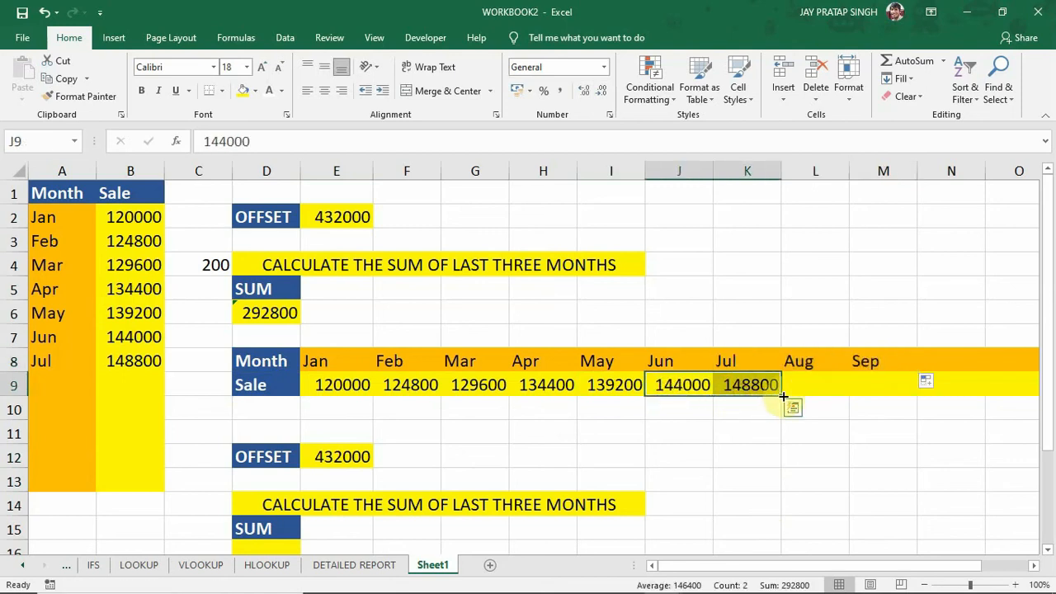
left_click_drag(781, 396, 894, 387)
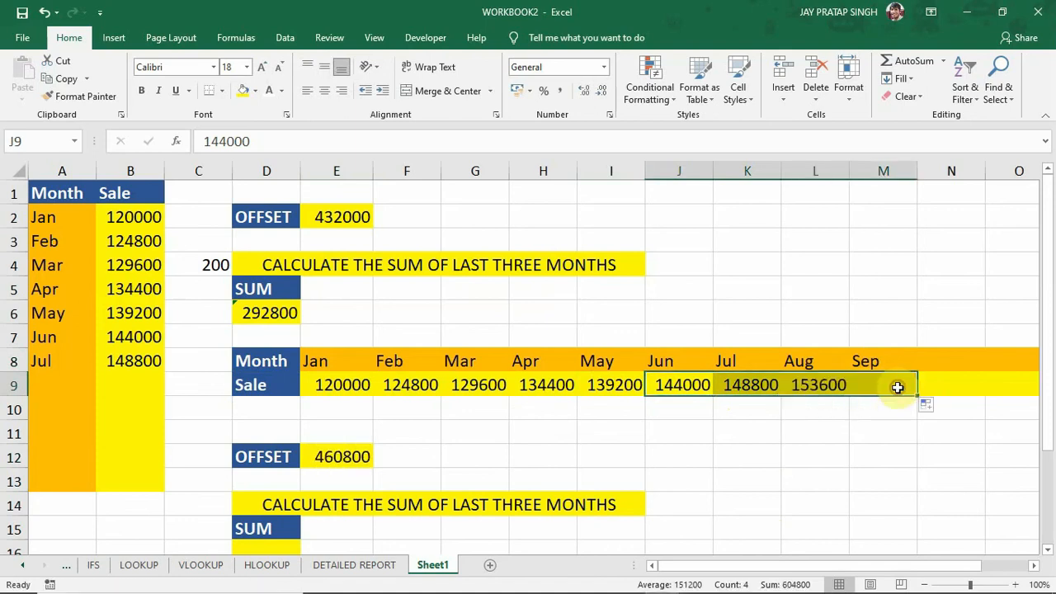
Compare the formula result in E12 with the sum of the Jul to Sep sales in K9:M9.
left_click(740, 386)
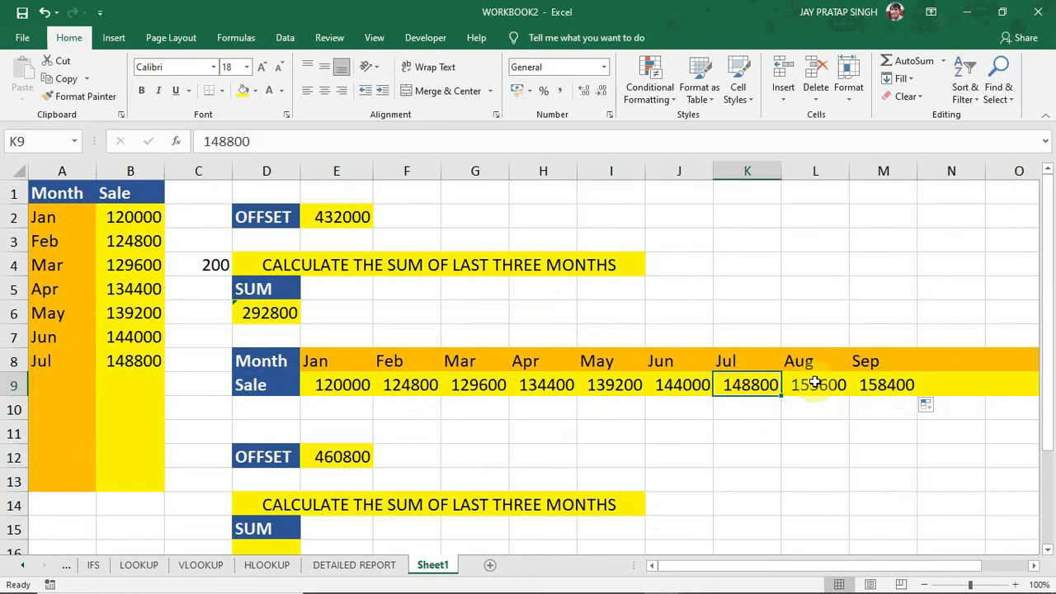
left_click_drag(757, 386, 897, 384)
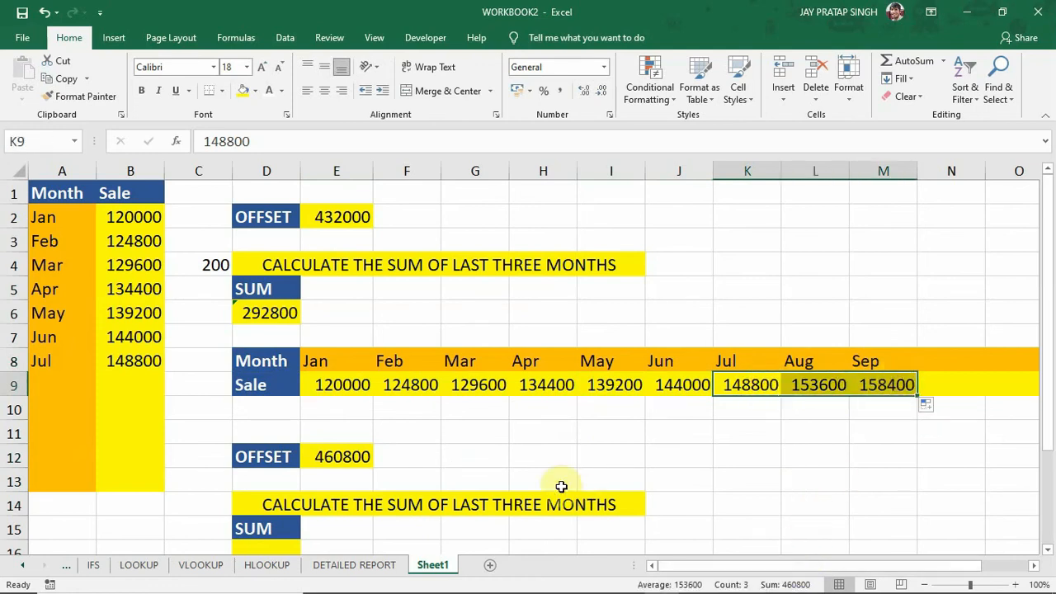
left_click(349, 460)
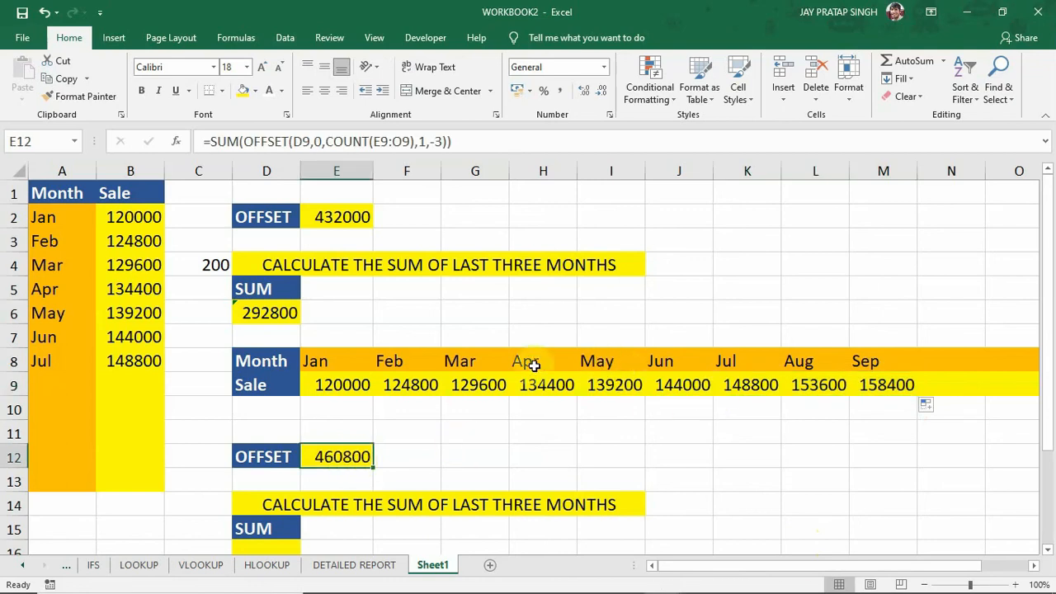
Clear the May to Sep entries in I8:M9 and compare E12 with the Feb to Apr sales in F9:H9.
left_click(611, 363)
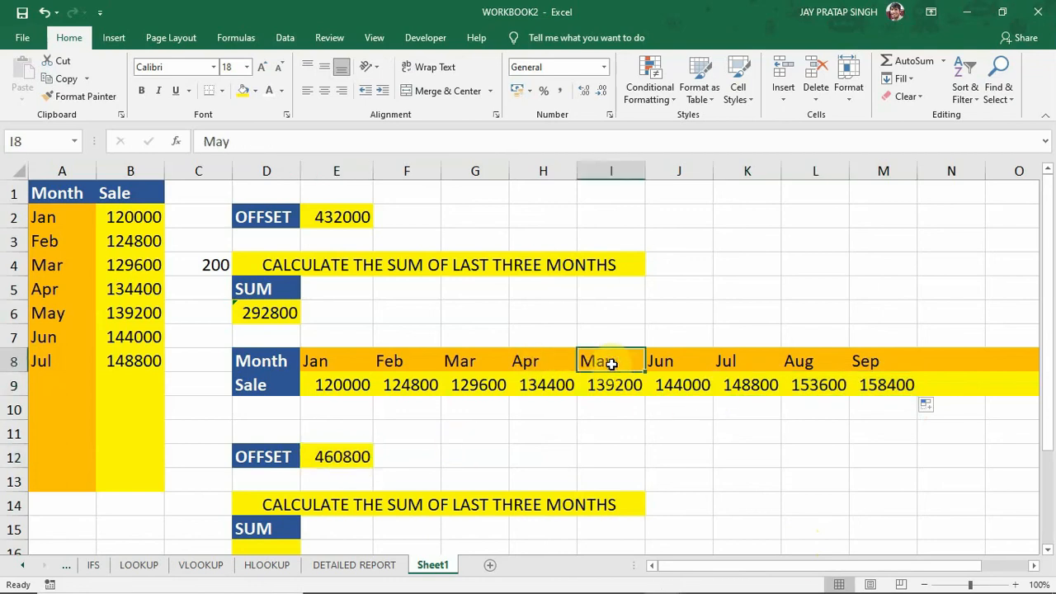
left_click_drag(610, 363, 884, 385)
key("Delete")
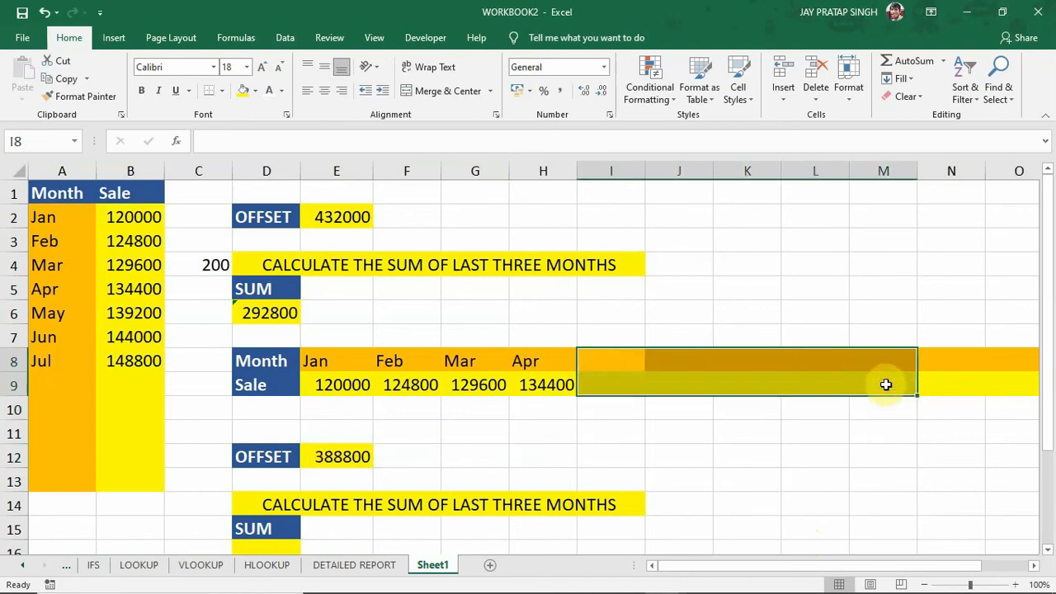
left_click(418, 385)
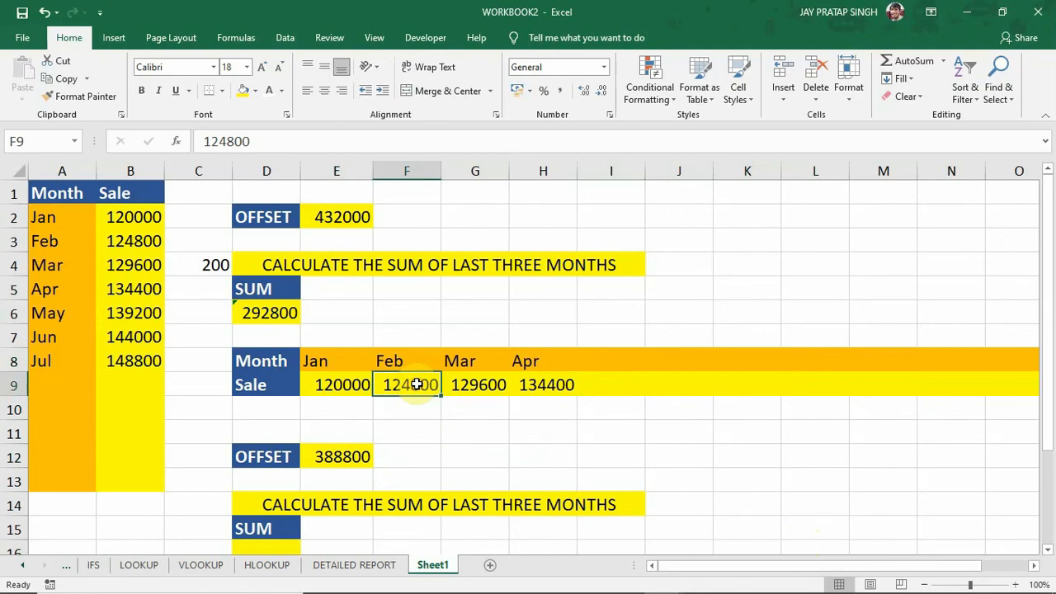
left_click_drag(418, 384, 538, 396)
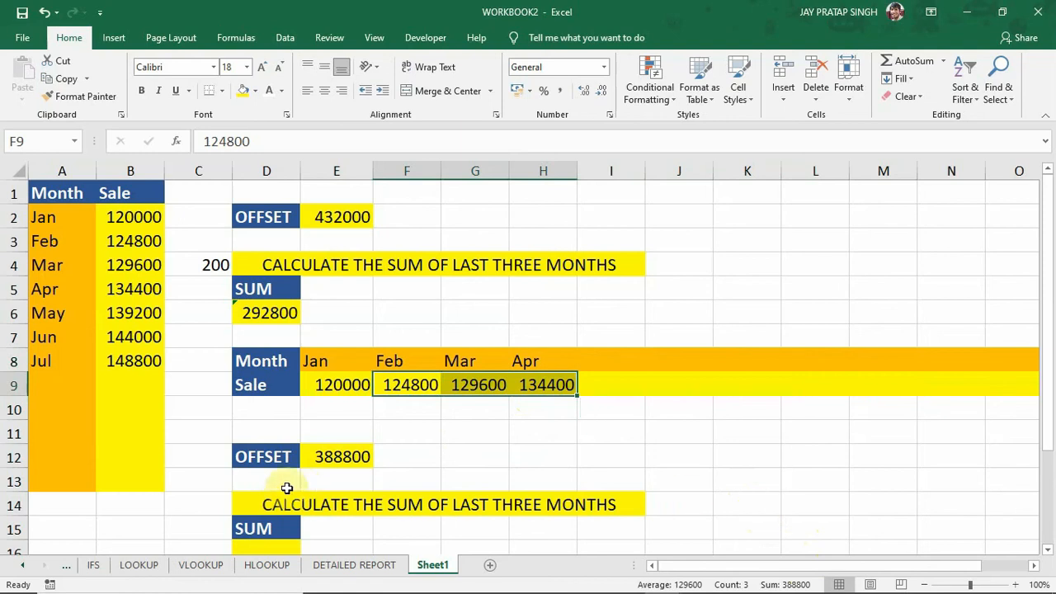
left_click(318, 467)
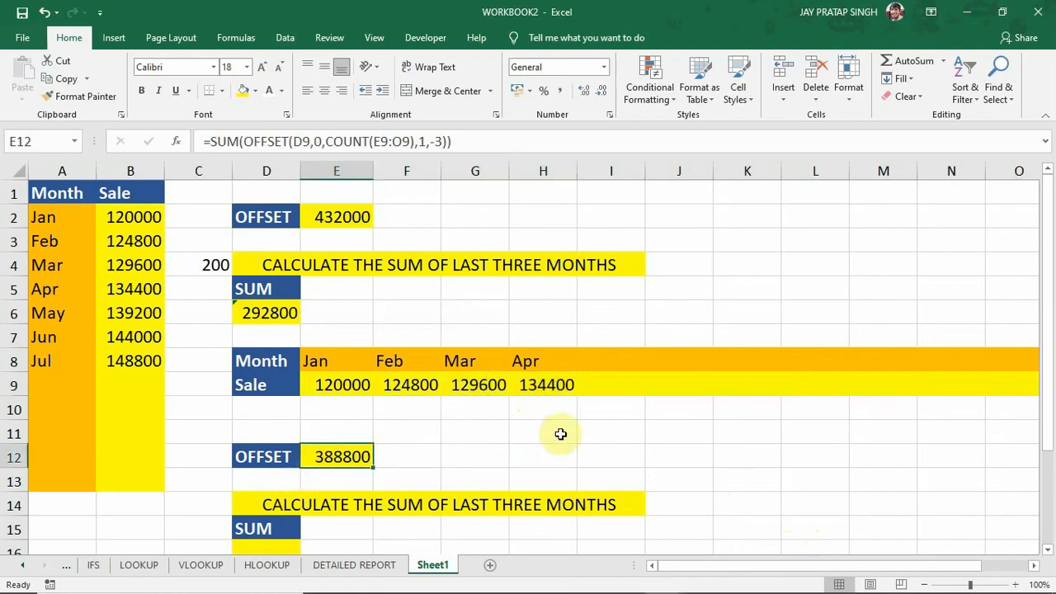